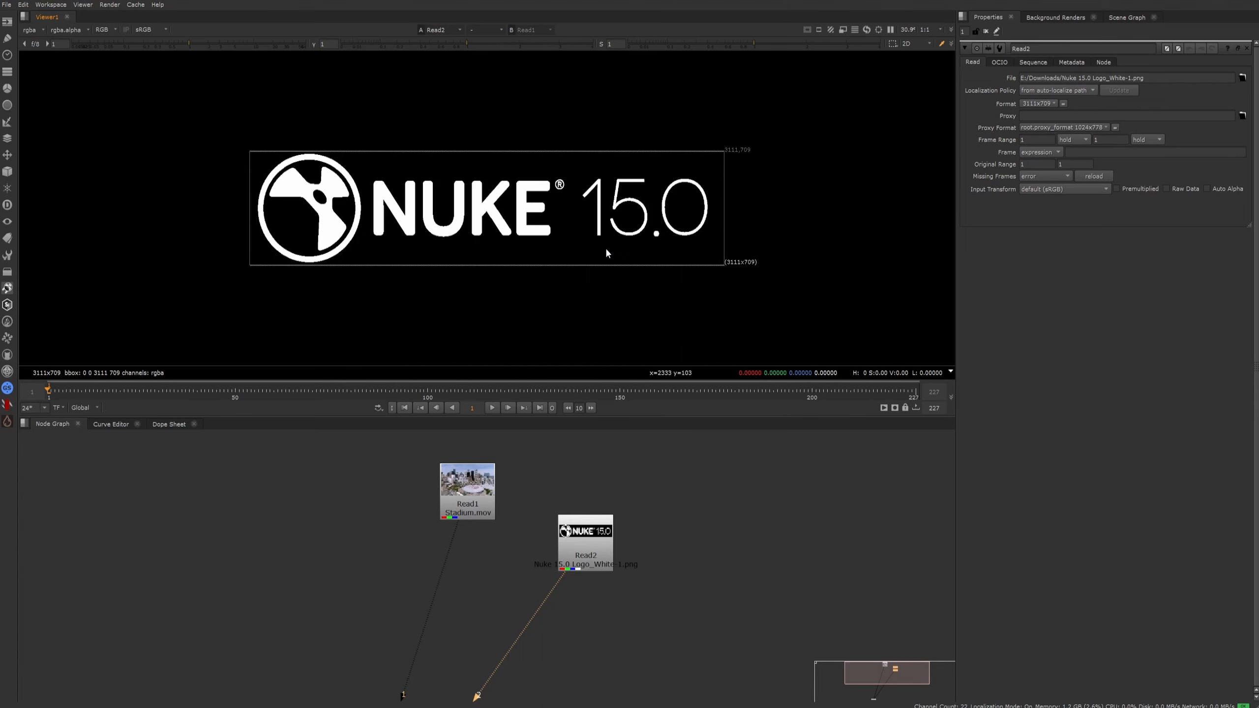
Step: Compare the stadium footage with the Nuke 15.0 logo by alternating between the two viewer inputs
{"action": "key", "text": "1"}
{"action": "key", "text": "2"}
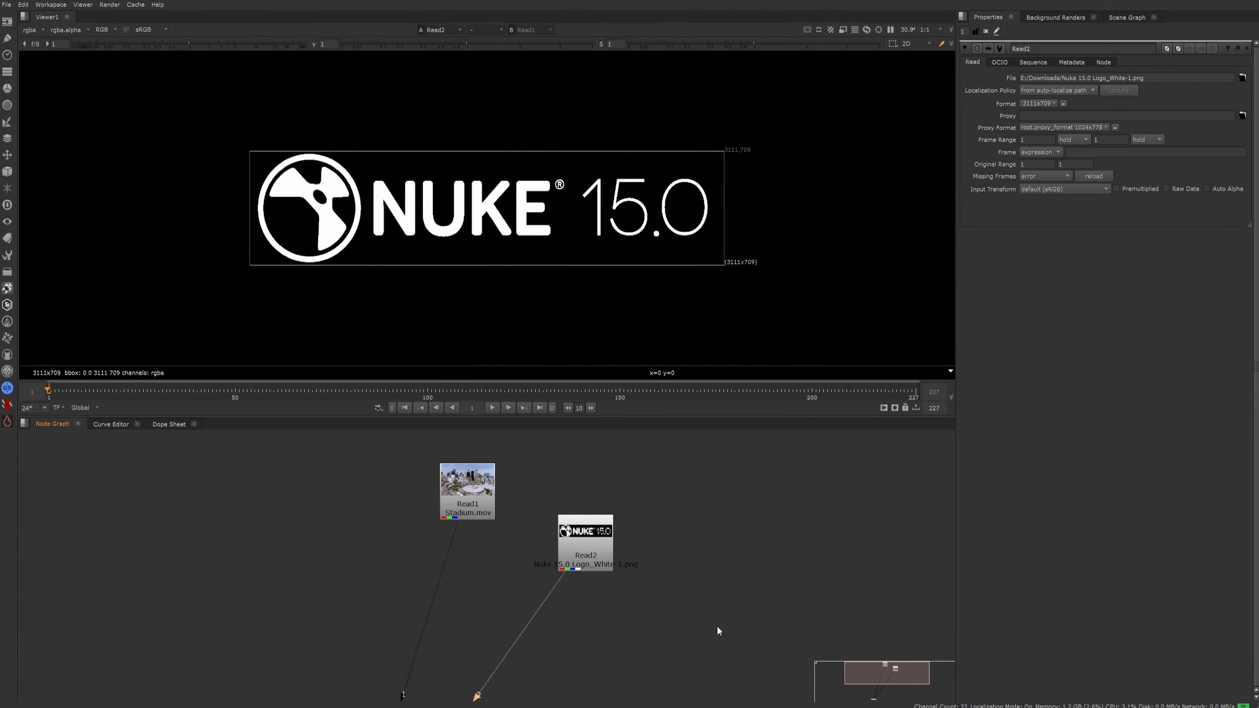
{"action": "key", "text": "1"}
{"action": "key", "text": "2"}
{"action": "key", "text": "1"}
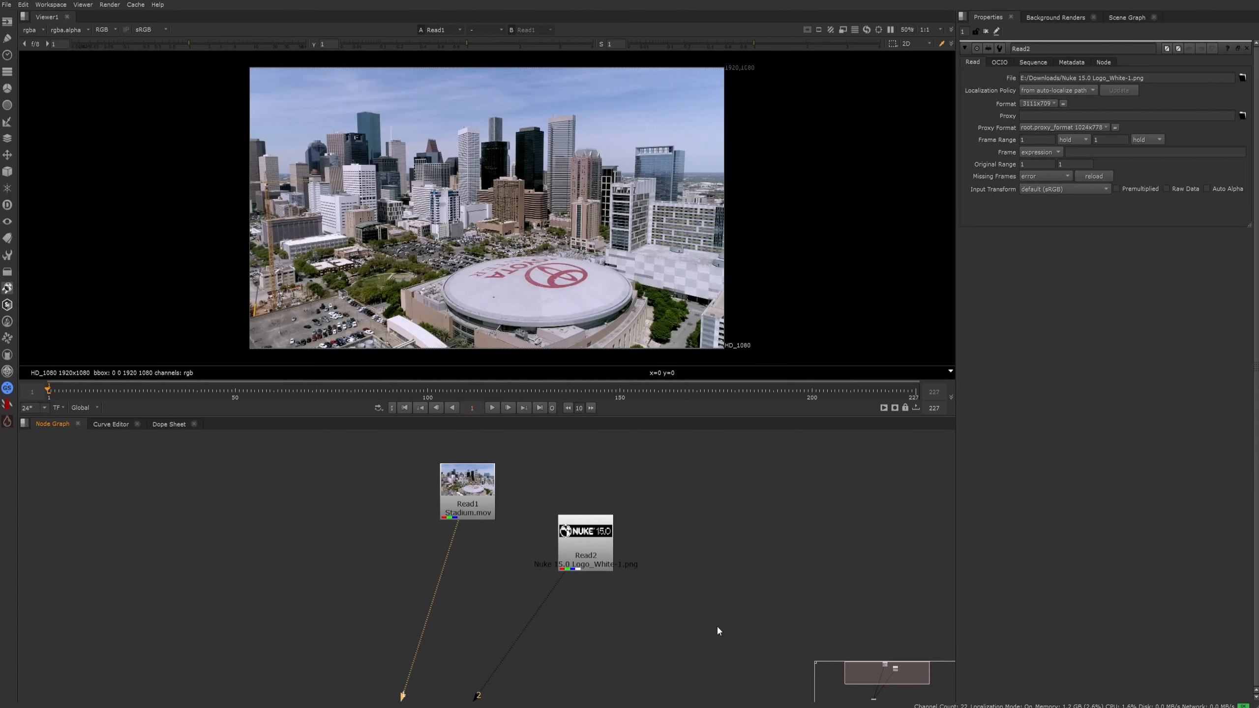
{"action": "key", "text": "2"}
{"action": "key", "text": "1"}
Step: Move the Stadium.mov node farther from the logo node and view the logo node through viewer input 2
{"action": "left_click_drag", "start_coordinate": [458, 485], "coordinate": [419, 507]}
{"action": "left_click", "coordinate": [651, 545]}
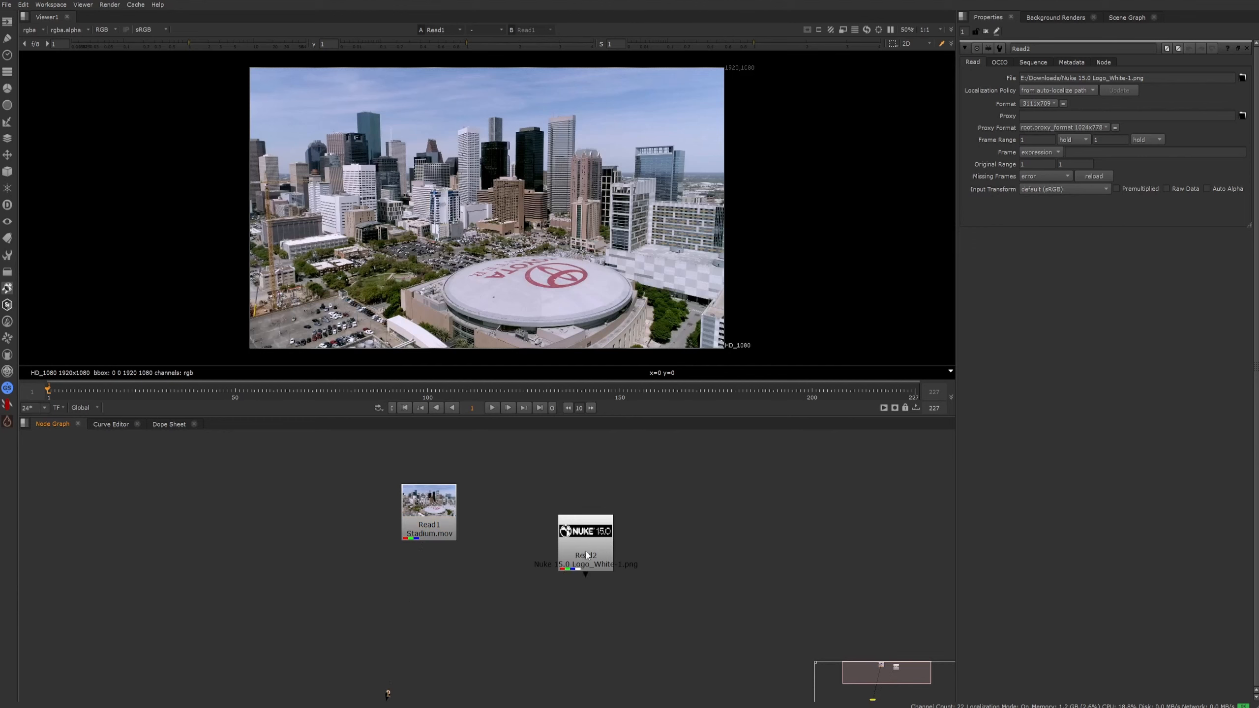
{"action": "left_click", "coordinate": [586, 555]}
{"action": "key", "text": "2"}
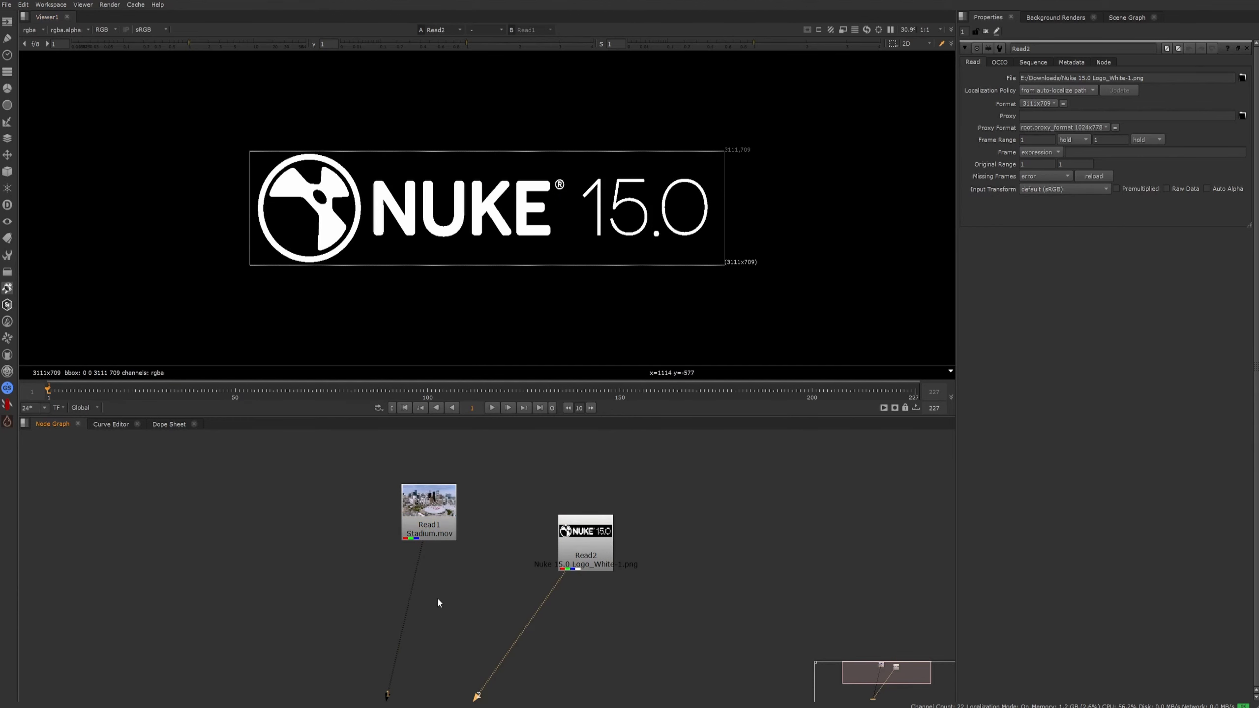
{"action": "key", "text": "1"}
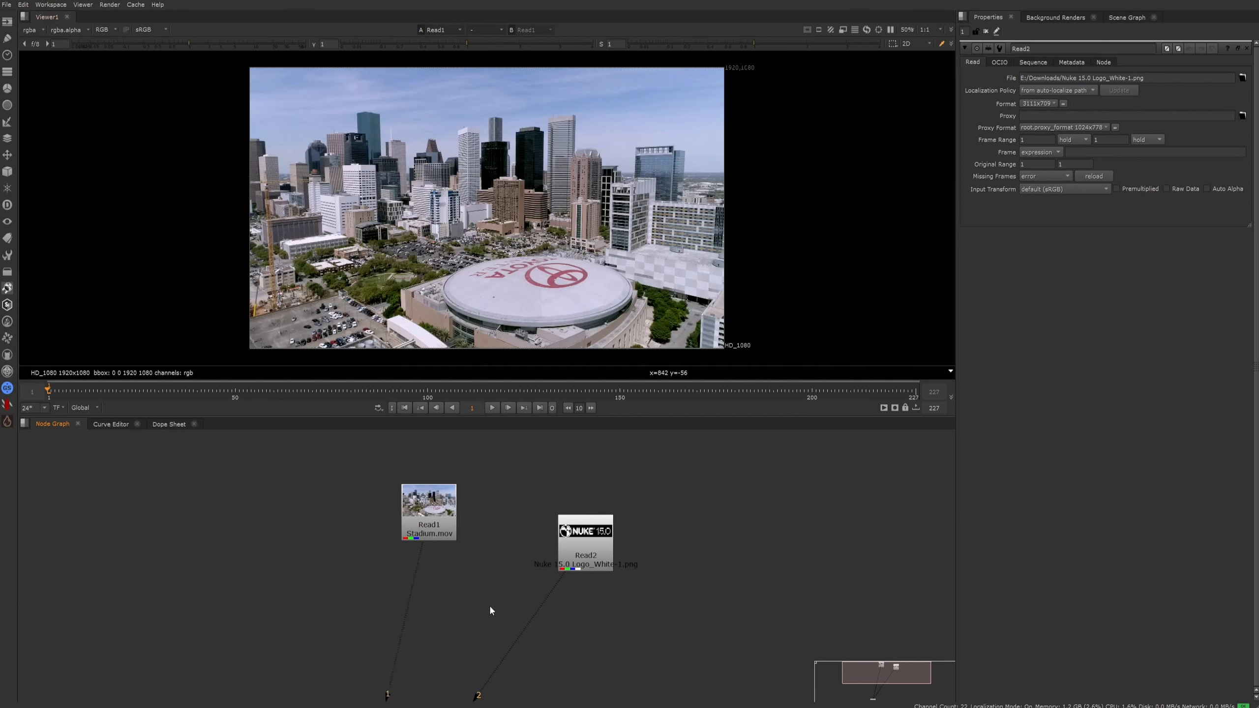
Step: Add a Merge node to the node graph and place it unconnected, to the side of the Stadium.mov node
{"action": "key", "text": "Tab"}
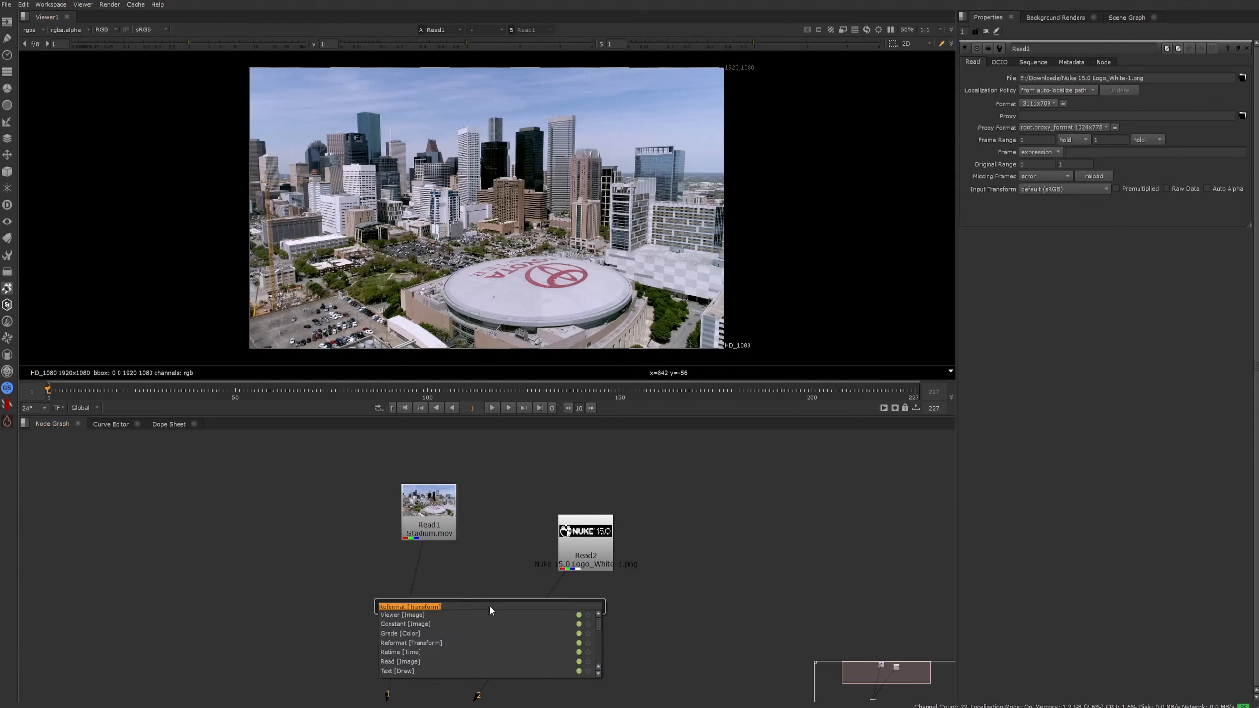
{"action": "type", "text": "merge"}
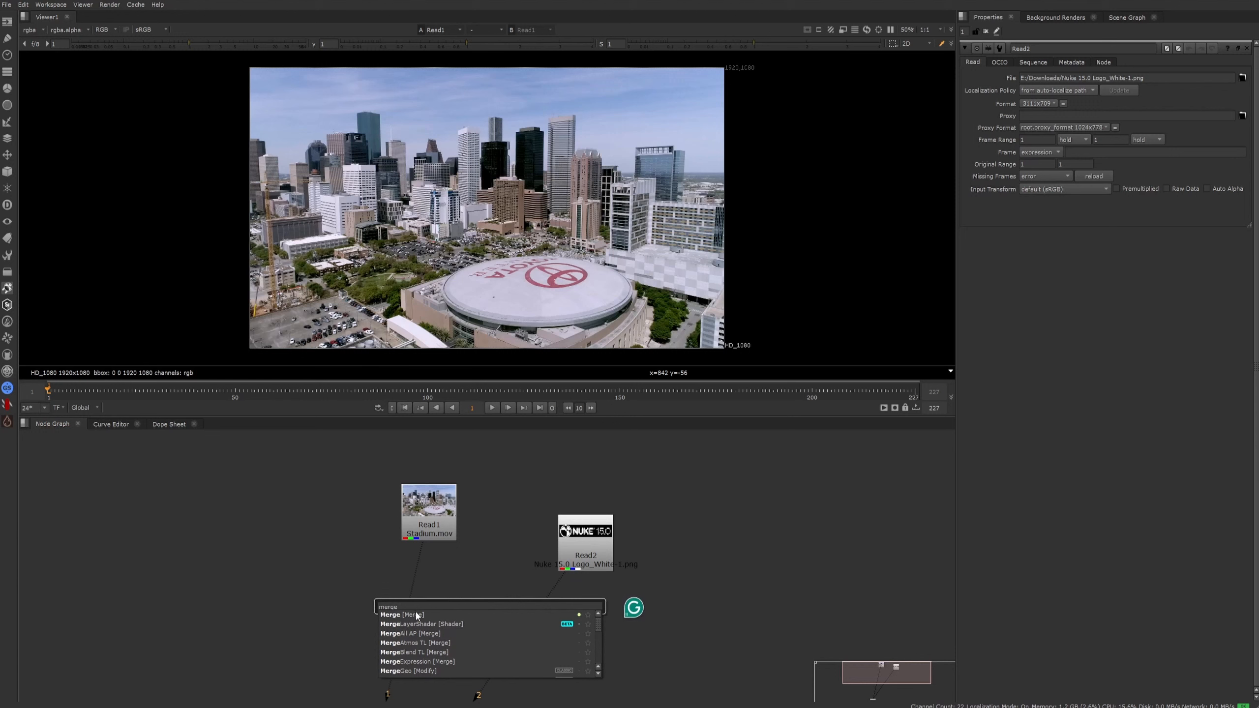
{"action": "left_click", "coordinate": [416, 615]}
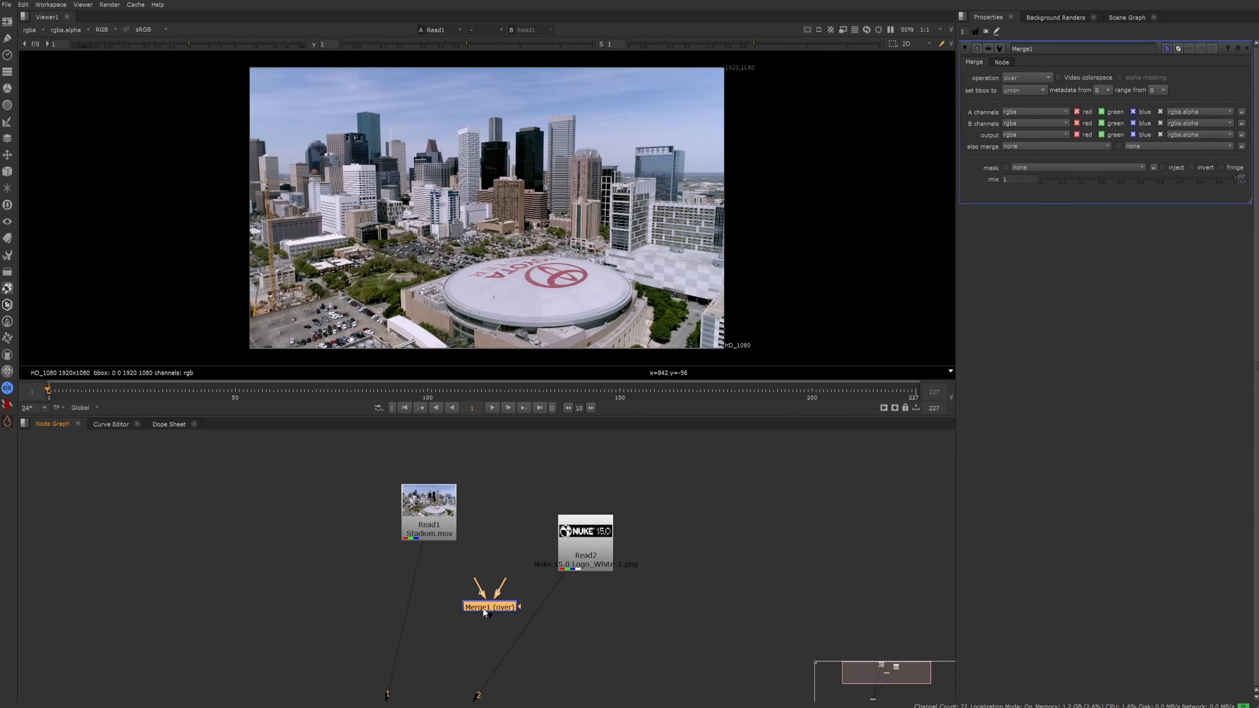
{"action": "left_click_drag", "start_coordinate": [486, 610], "coordinate": [306, 572]}
{"action": "left_click", "coordinate": [333, 598]}
{"action": "left_click", "coordinate": [319, 570]}
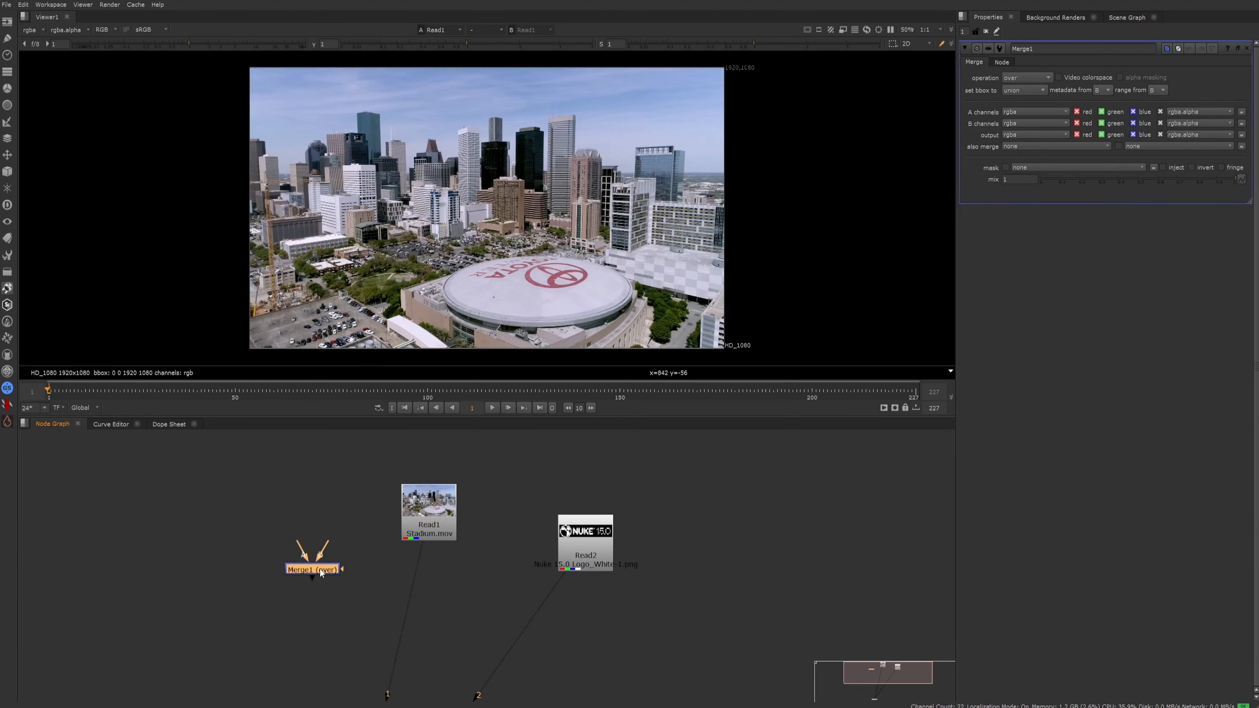
{"action": "left_click", "coordinate": [453, 595]}
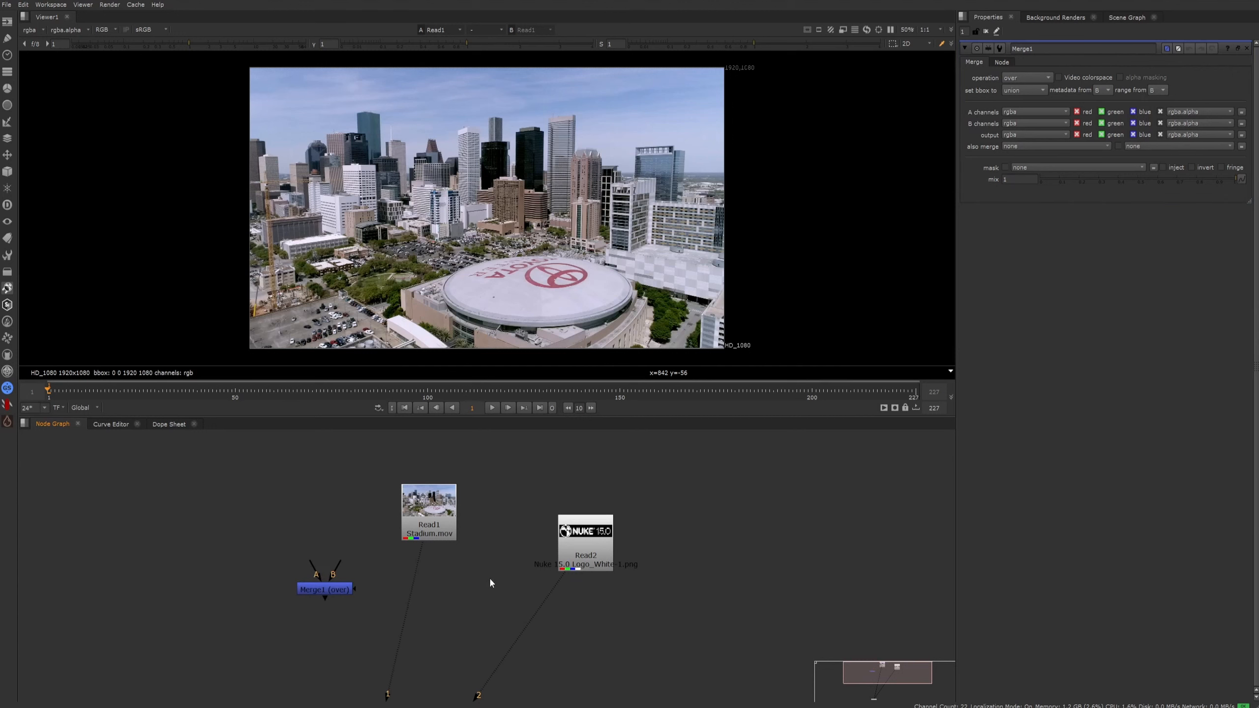
{"action": "key", "text": "m"}
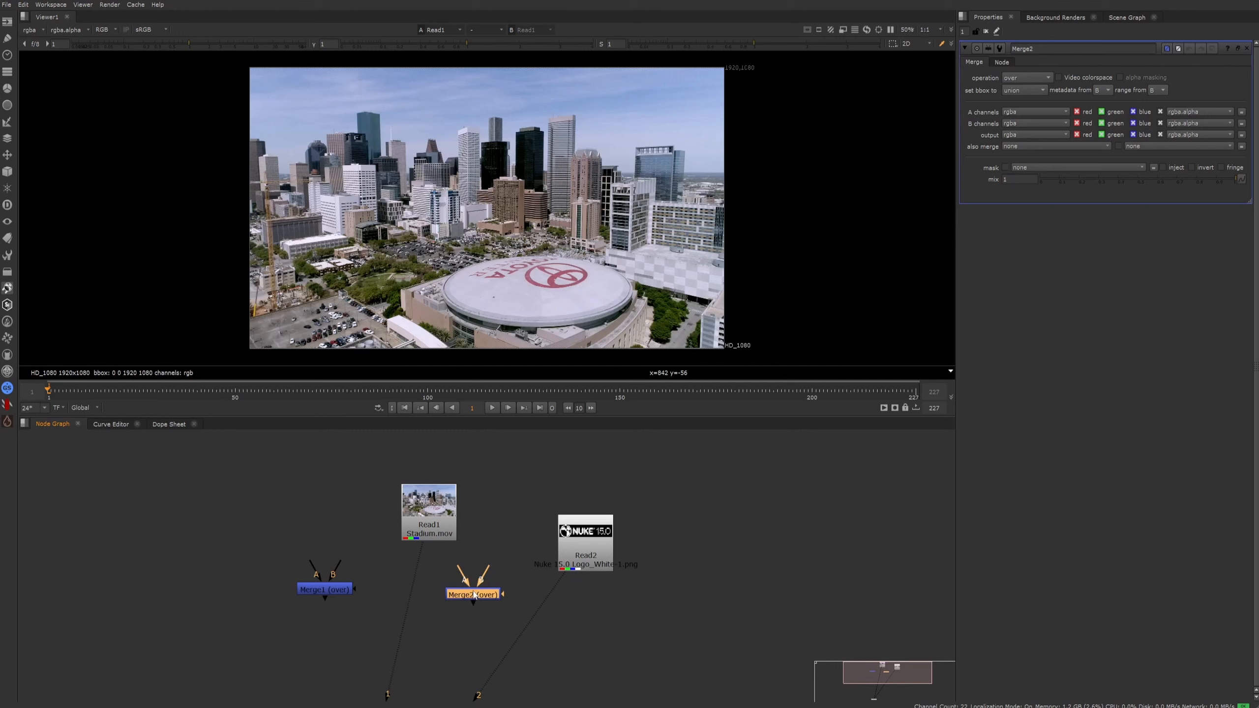
{"action": "key", "text": "Delete"}
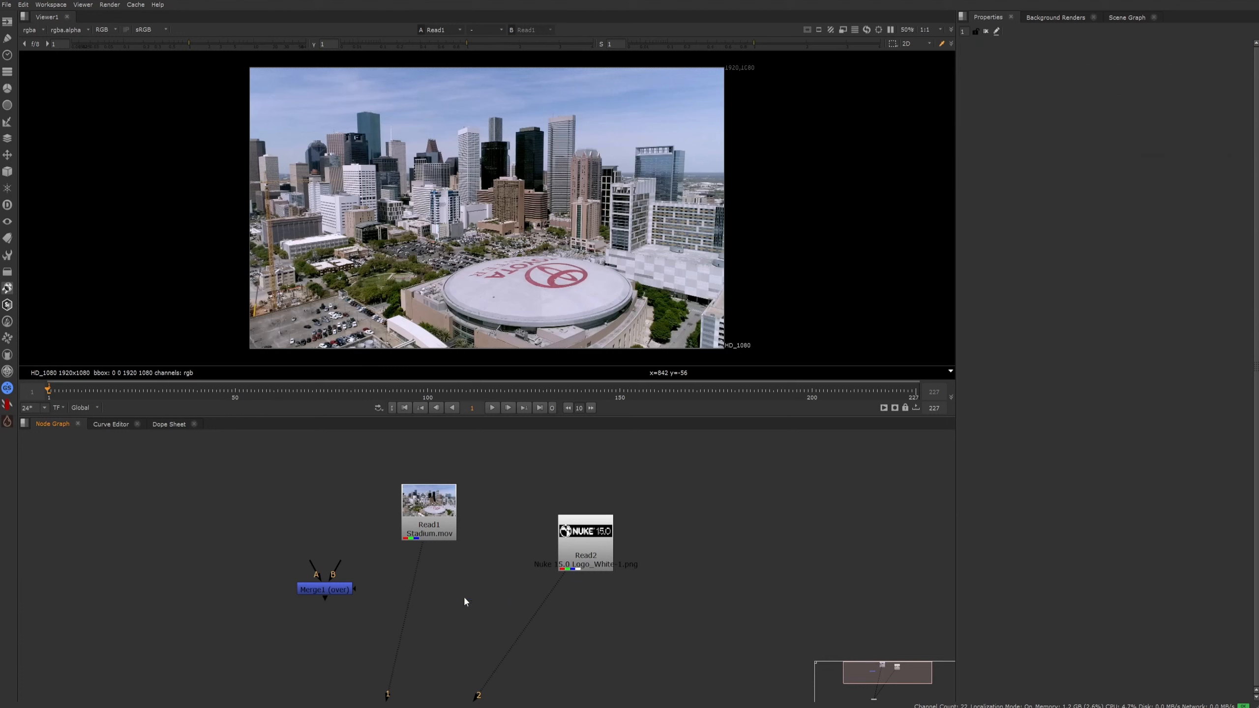
Step: Place the Merge node below and between the Stadium.mov and logo nodes, with its inputs still unconnected
{"action": "left_click_drag", "start_coordinate": [327, 597], "coordinate": [488, 589]}
{"action": "scroll", "coordinate": [486, 582], "scroll_direction": "up", "scroll_amount": 3}
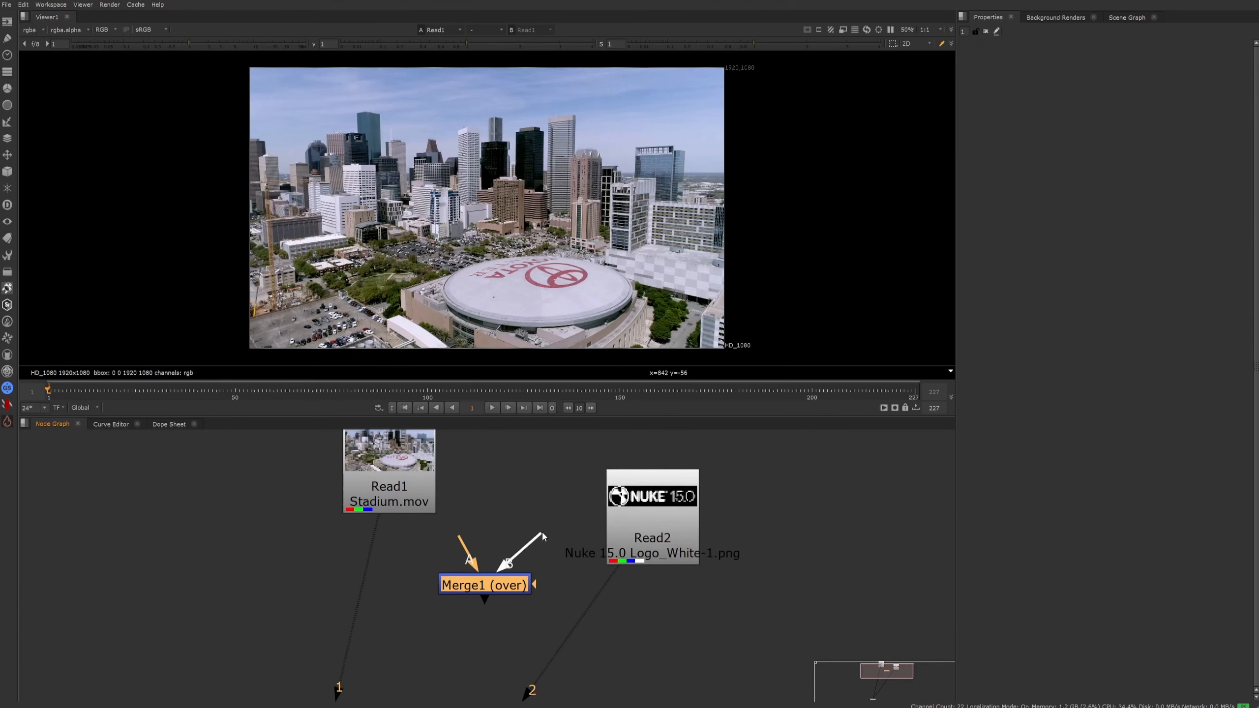
{"action": "left_click_drag", "start_coordinate": [515, 591], "coordinate": [510, 635]}
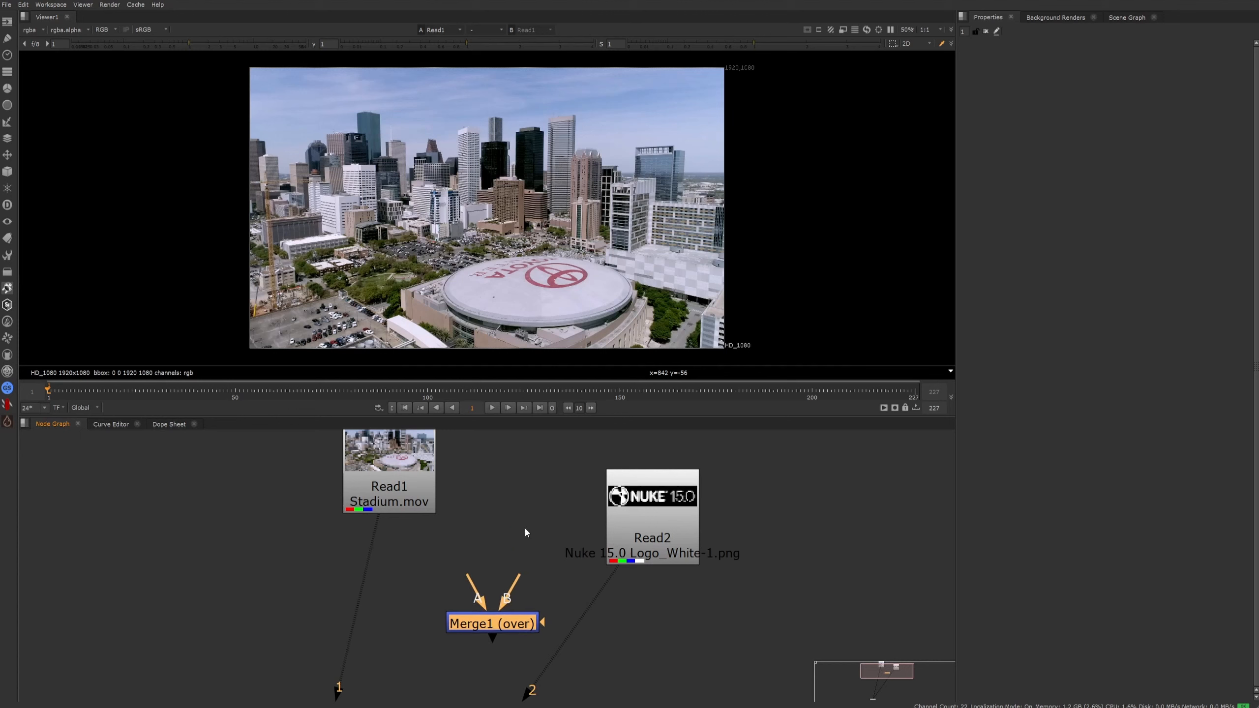
{"action": "left_click_drag", "start_coordinate": [516, 581], "coordinate": [467, 528]}
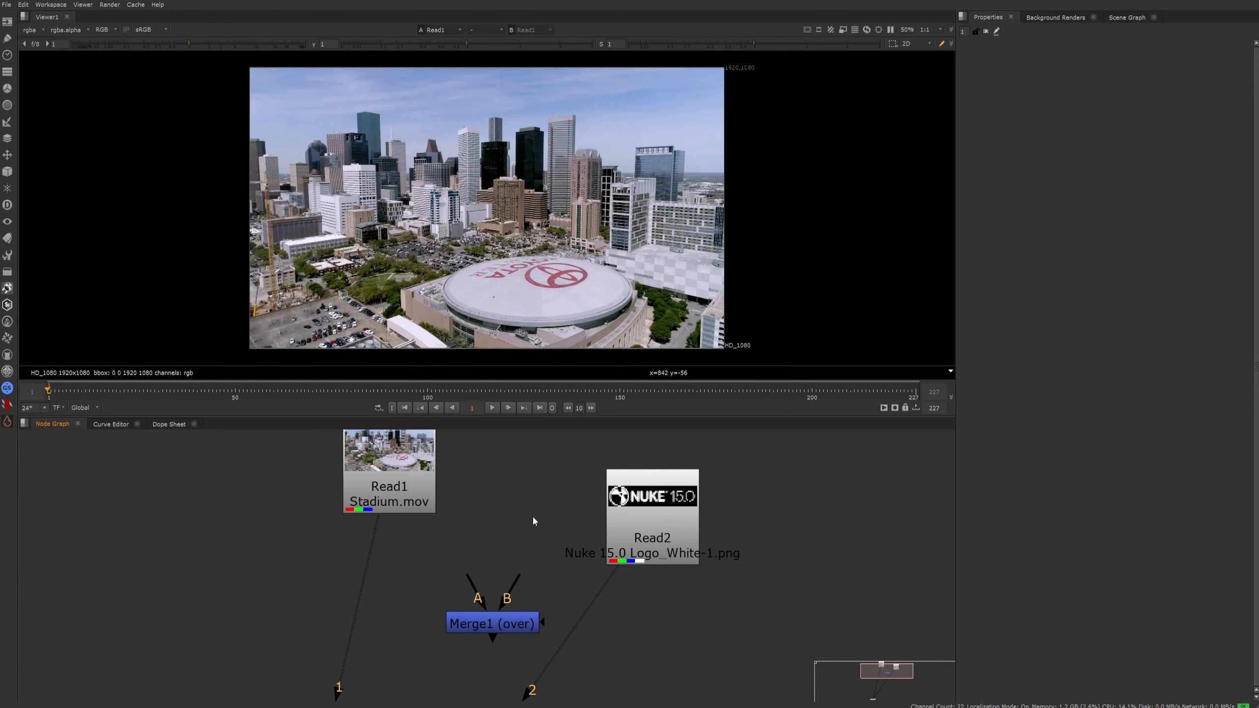
Step: Check the stadium footage and the logo alternately in the viewer, and open the logo Read node's properties
{"action": "key", "text": "1"}
{"action": "key", "text": "2"}
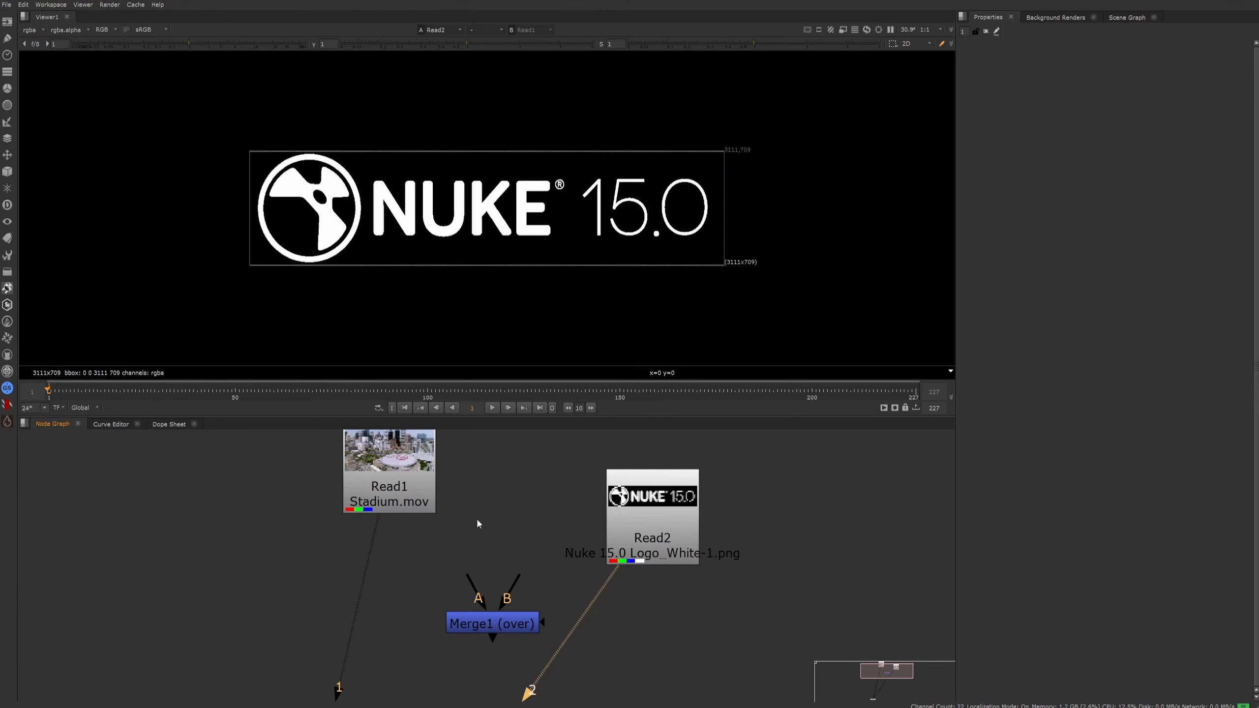
{"action": "key", "text": "1"}
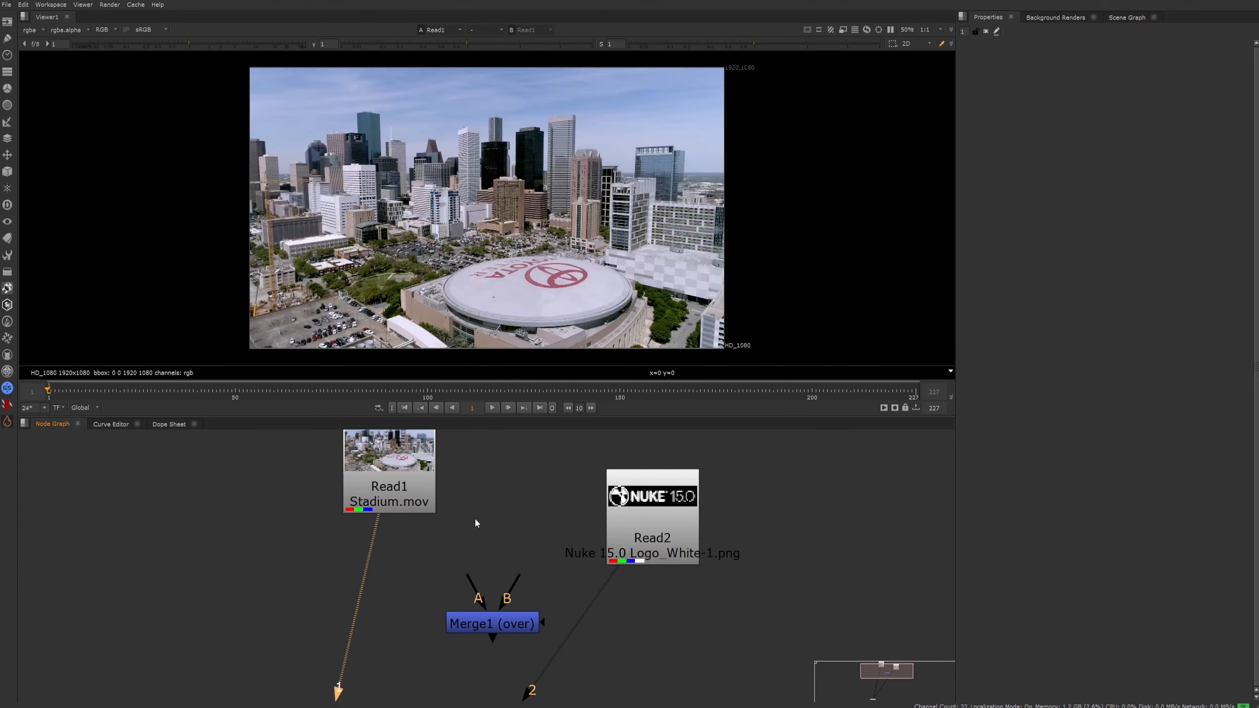
{"action": "key", "text": "2"}
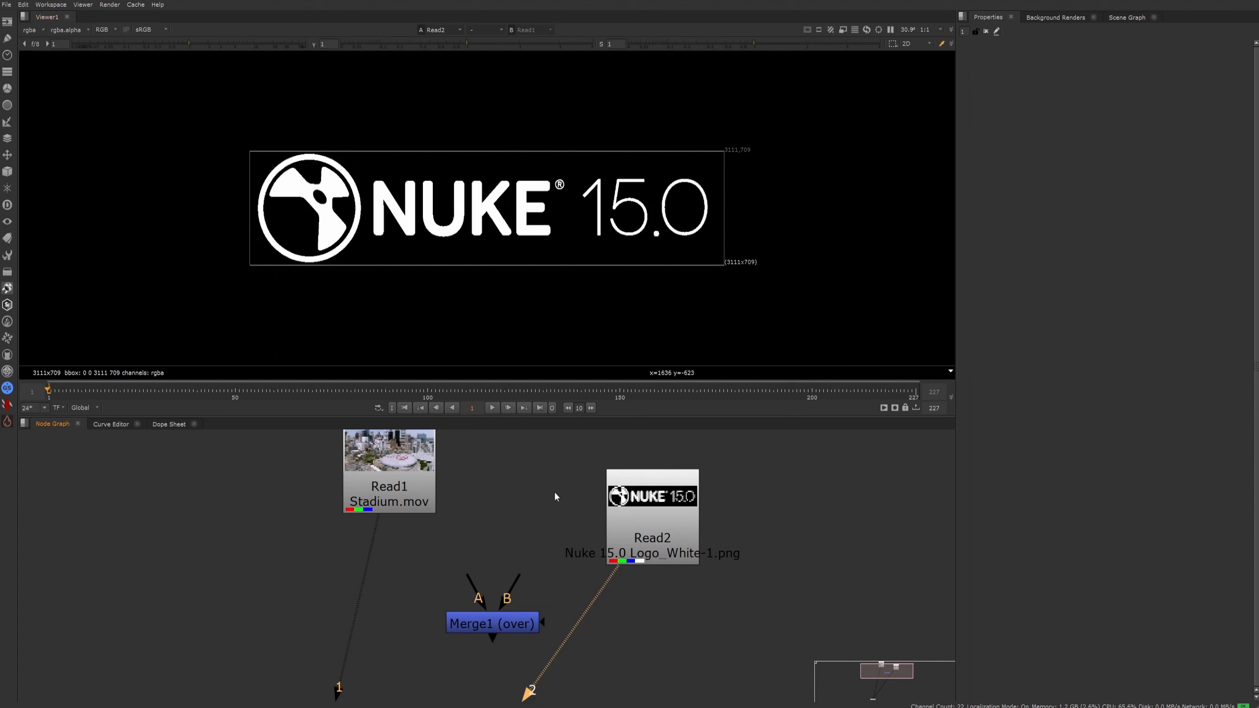
{"action": "key", "text": "1"}
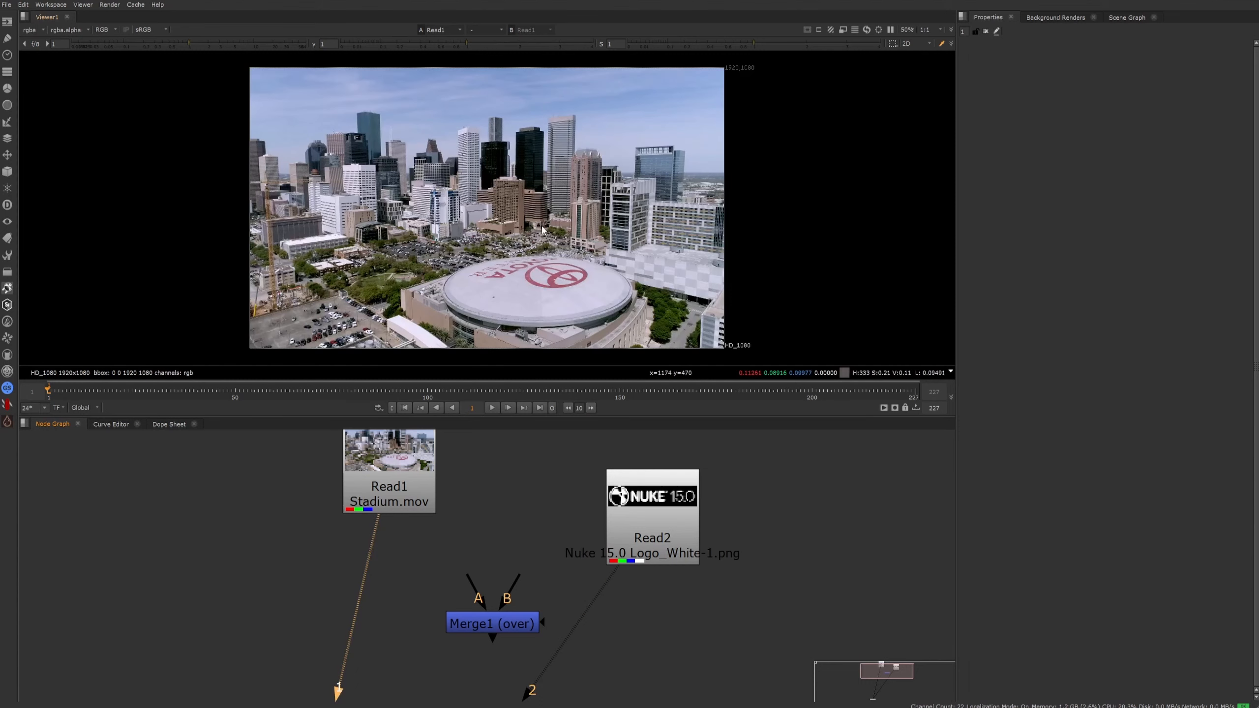
{"action": "left_click", "coordinate": [401, 488]}
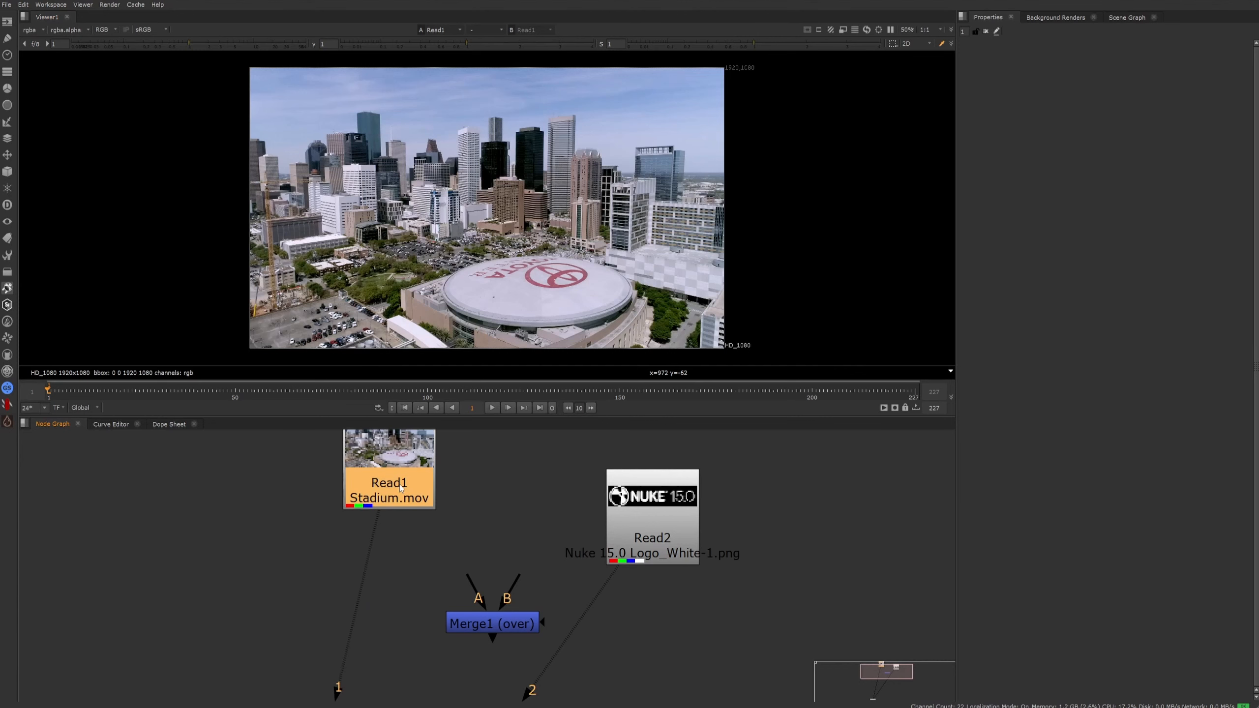
{"action": "left_click", "coordinate": [499, 502]}
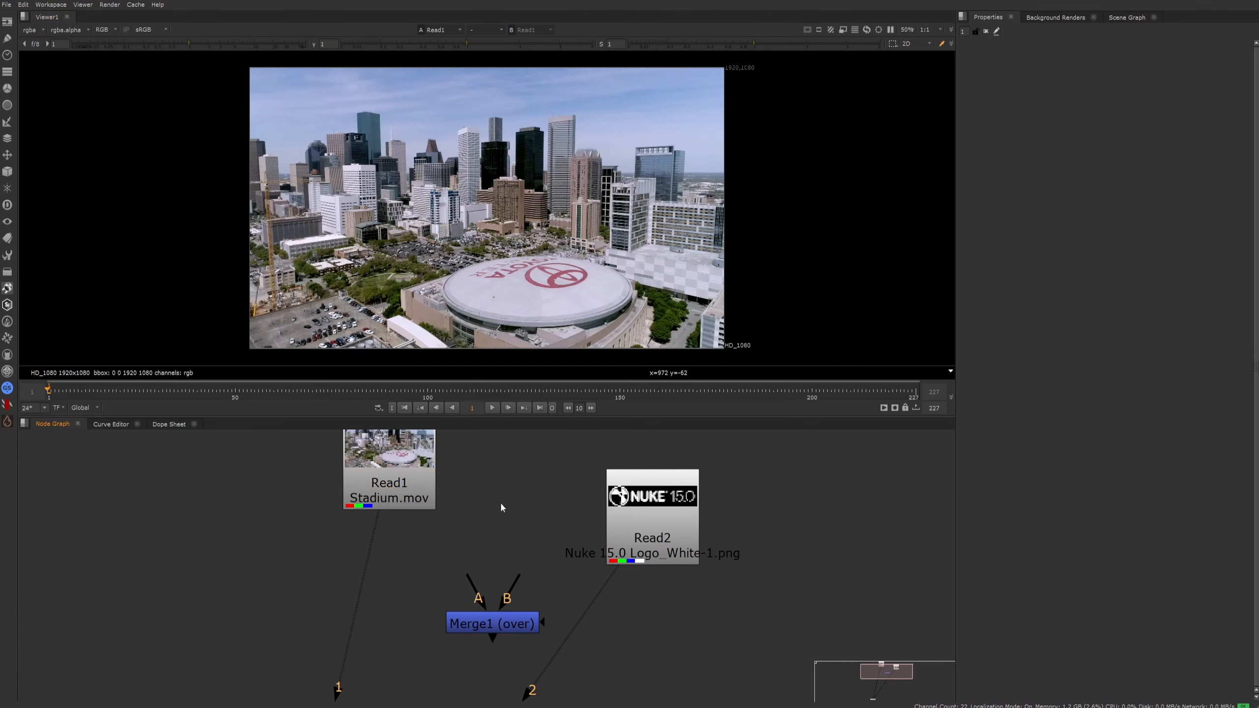
{"action": "key", "text": "2"}
{"action": "double_click", "coordinate": [677, 527]}
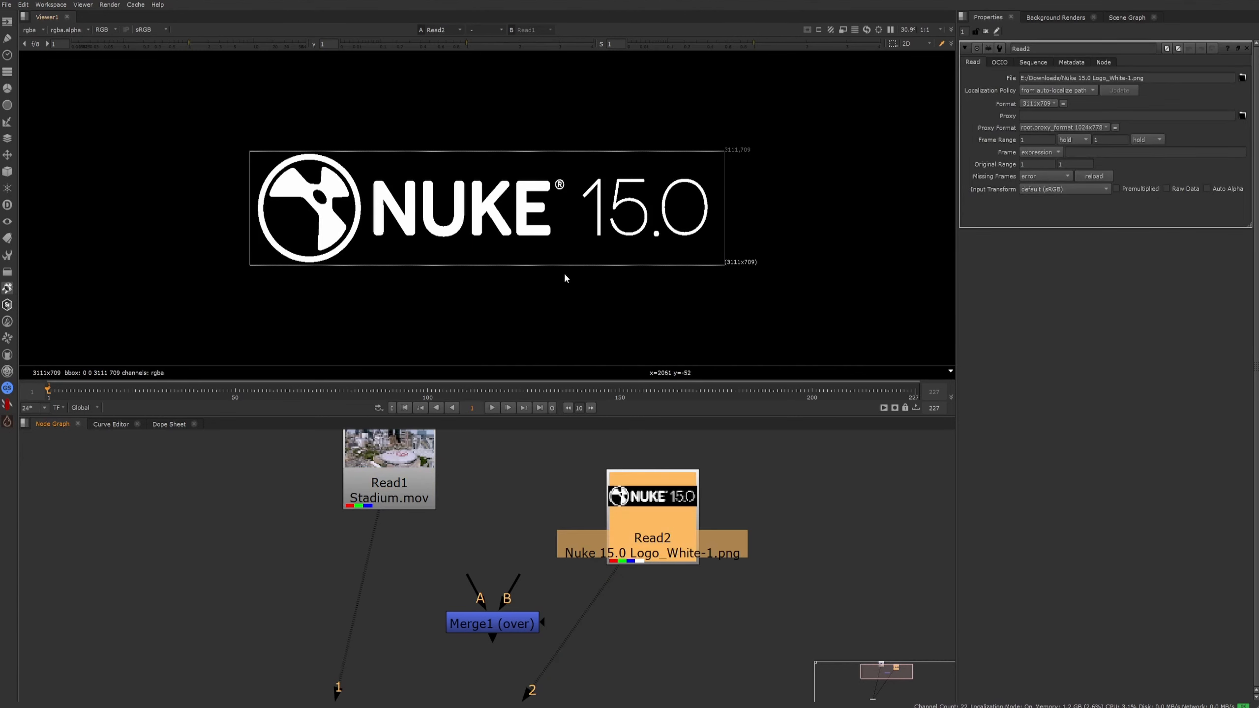
{"action": "left_click", "coordinate": [524, 563]}
{"action": "key", "text": "1"}
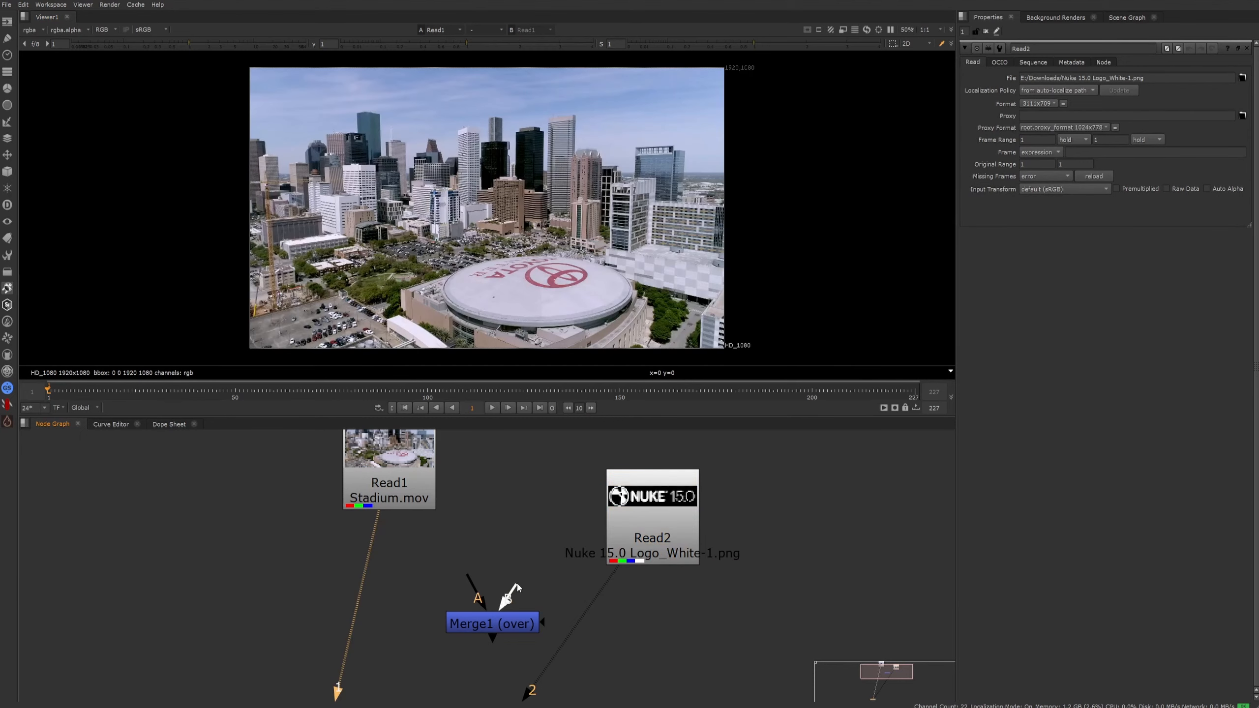
Step: Connect the Merge node's B input to the Stadium.mov node and its A input to the logo node
{"action": "left_click_drag", "start_coordinate": [518, 583], "coordinate": [394, 490]}
{"action": "left_click_drag", "start_coordinate": [488, 615], "coordinate": [529, 544]}
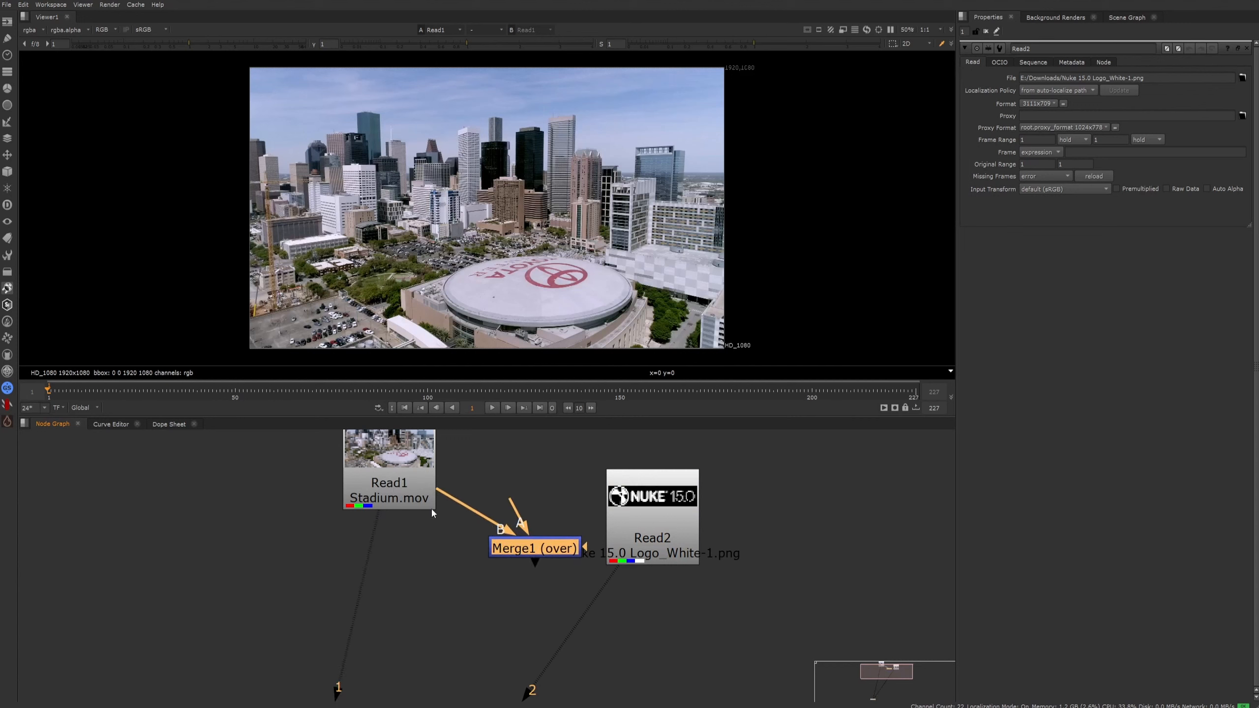
{"action": "left_click_drag", "start_coordinate": [430, 511], "coordinate": [279, 494]}
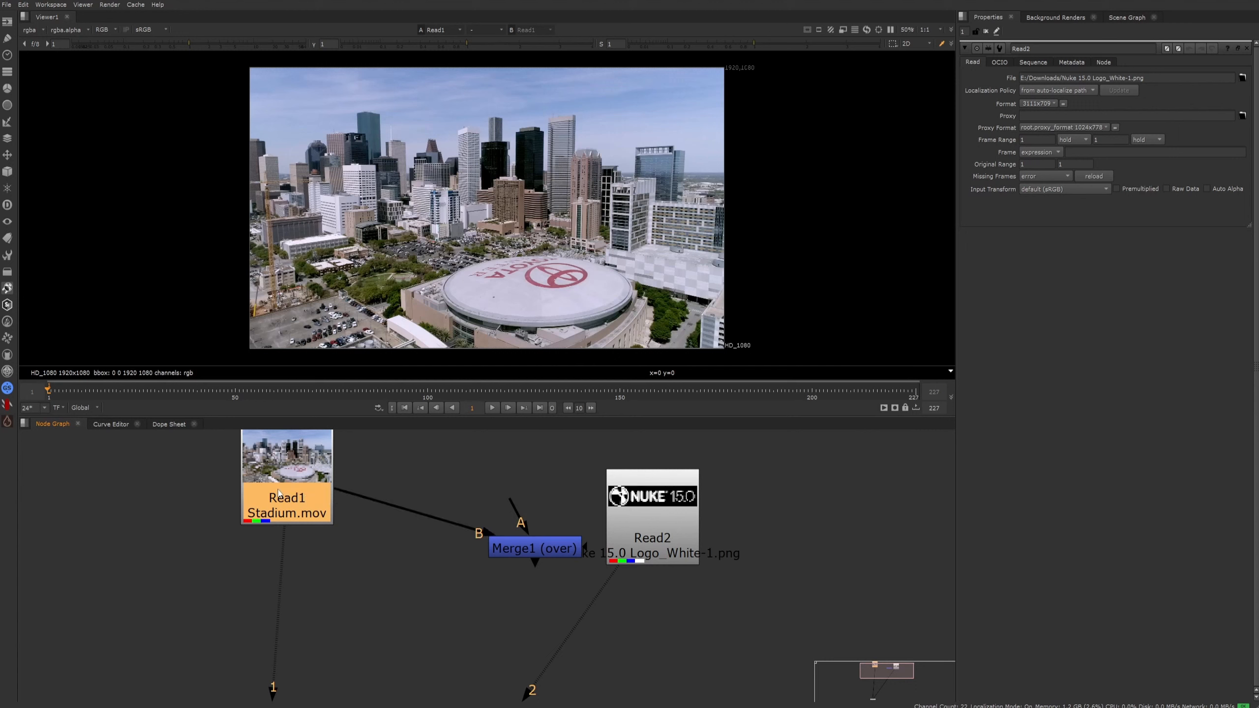
{"action": "left_click_drag", "start_coordinate": [529, 547], "coordinate": [434, 566]}
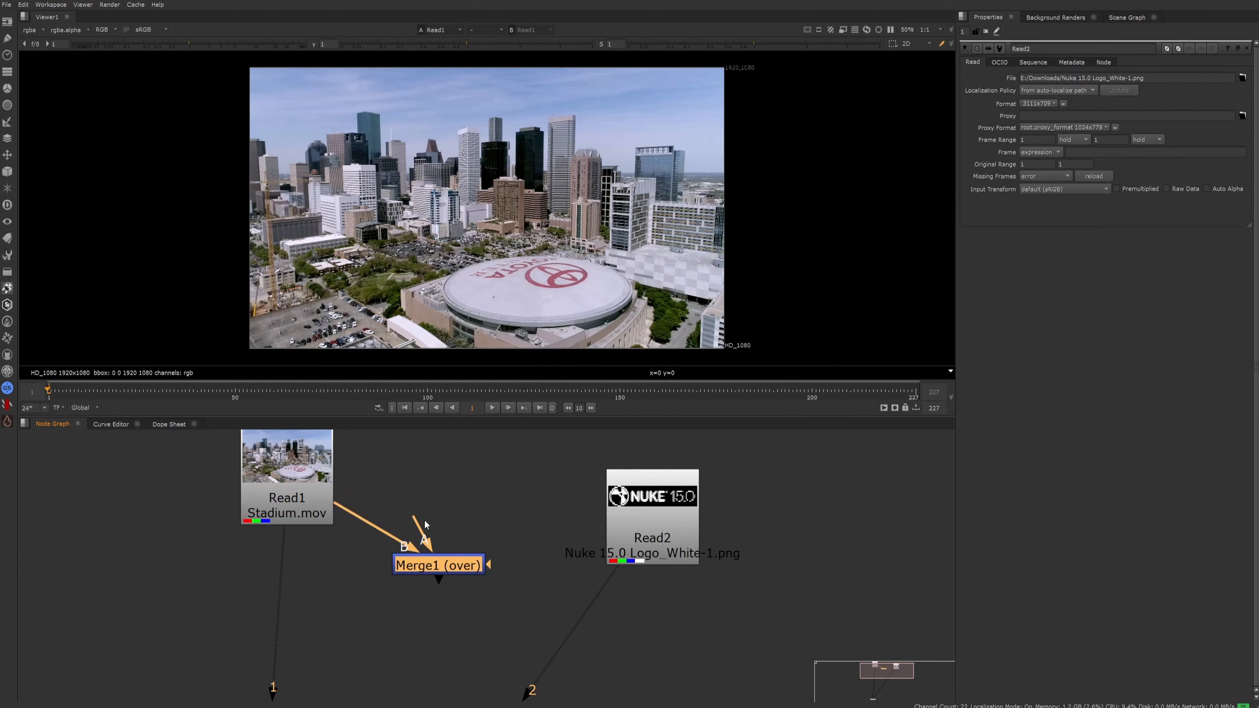
{"action": "left_click_drag", "start_coordinate": [426, 523], "coordinate": [671, 512]}
Step: Arrange the nodes with Stadium.mov directly above the Merge node and the logo node level with it on its A side
{"action": "middle_click_drag", "start_coordinate": [469, 536], "coordinate": [595, 562]}
{"action": "scroll", "coordinate": [595, 562], "scroll_direction": "down", "scroll_amount": 4}
{"action": "left_click_drag", "start_coordinate": [578, 574], "coordinate": [545, 626]}
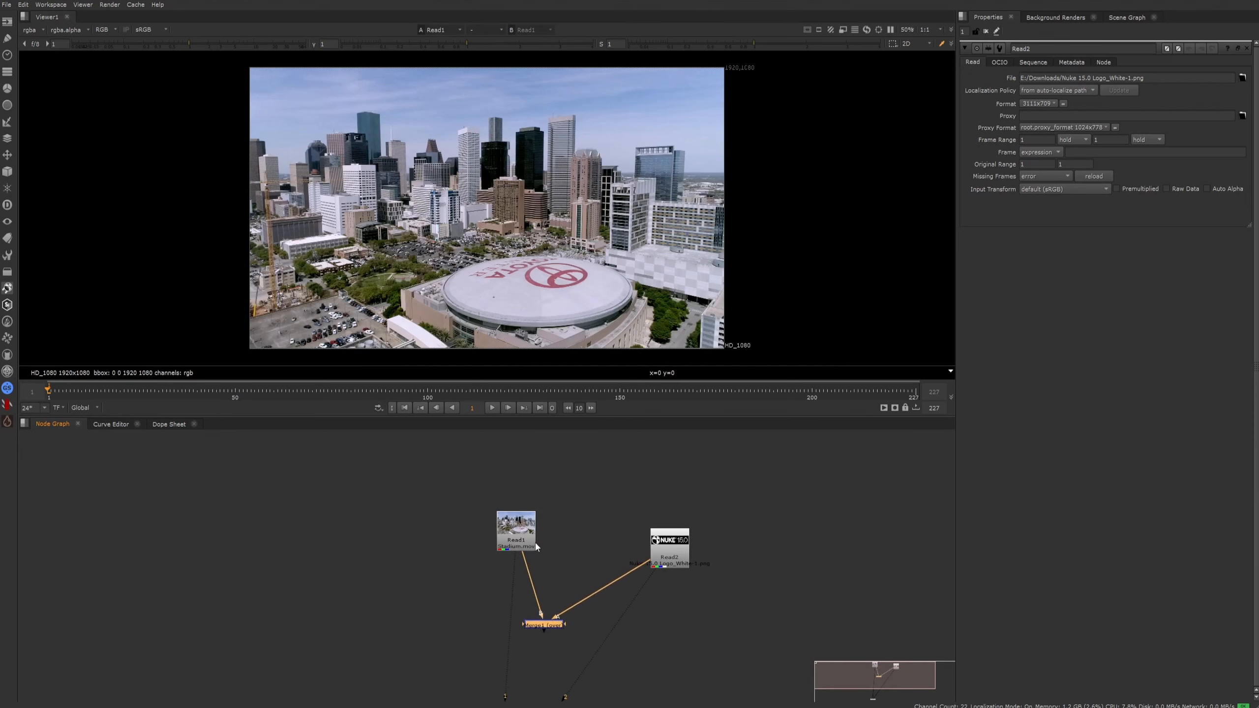
{"action": "left_click", "coordinate": [569, 543]}
{"action": "left_click_drag", "start_coordinate": [569, 543], "coordinate": [563, 521]}
{"action": "left_click_drag", "start_coordinate": [678, 551], "coordinate": [662, 628]}
{"action": "left_click_drag", "start_coordinate": [547, 626], "coordinate": [557, 628]}
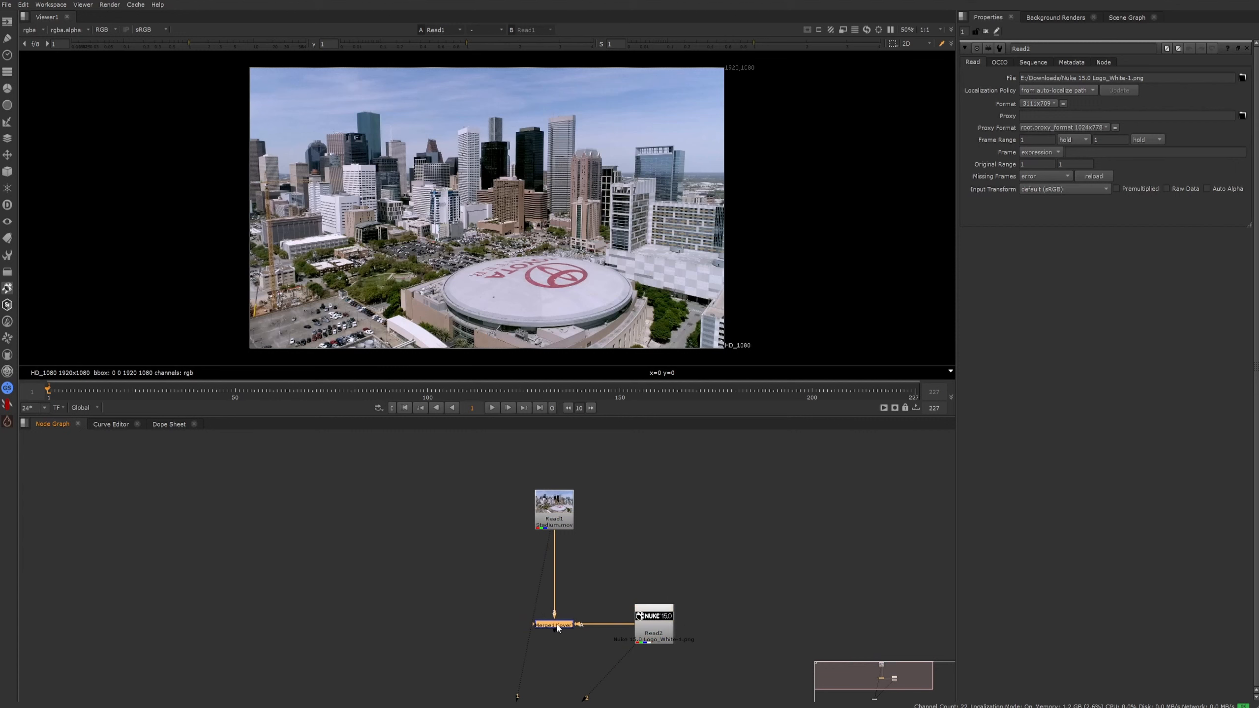
{"action": "scroll", "coordinate": [651, 584], "scroll_direction": "up", "scroll_amount": 3}
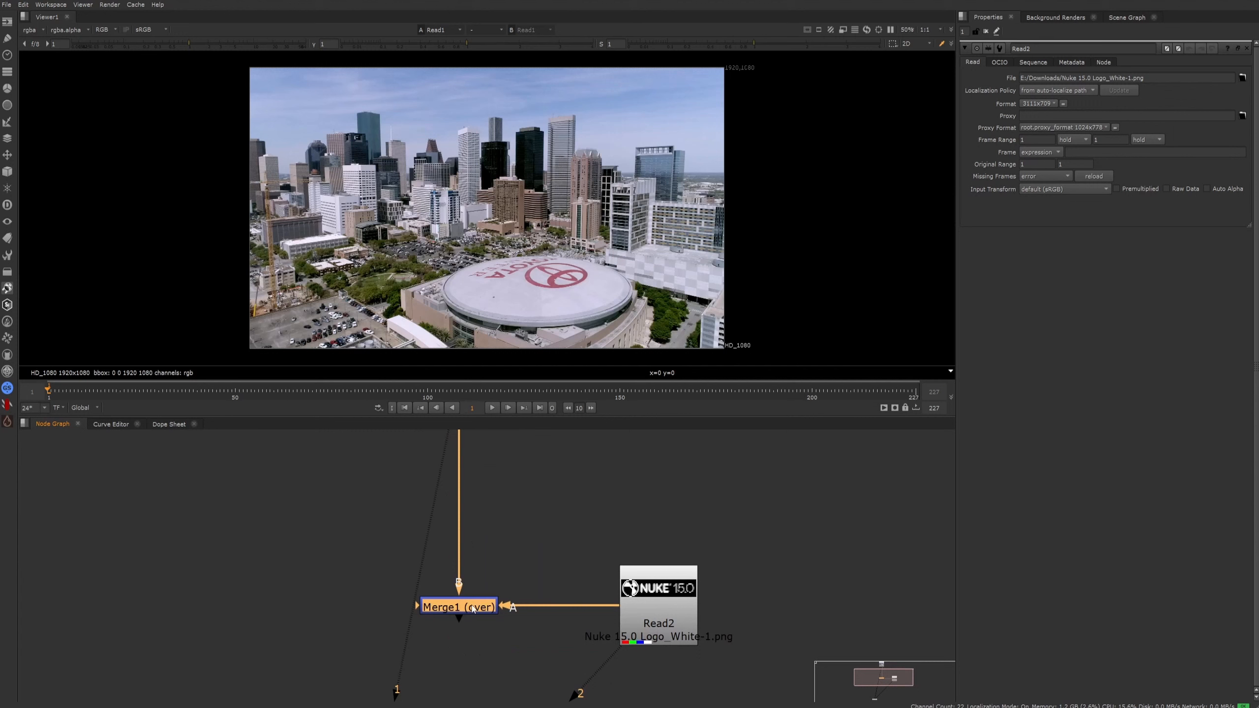
{"action": "left_click", "coordinate": [550, 675]}
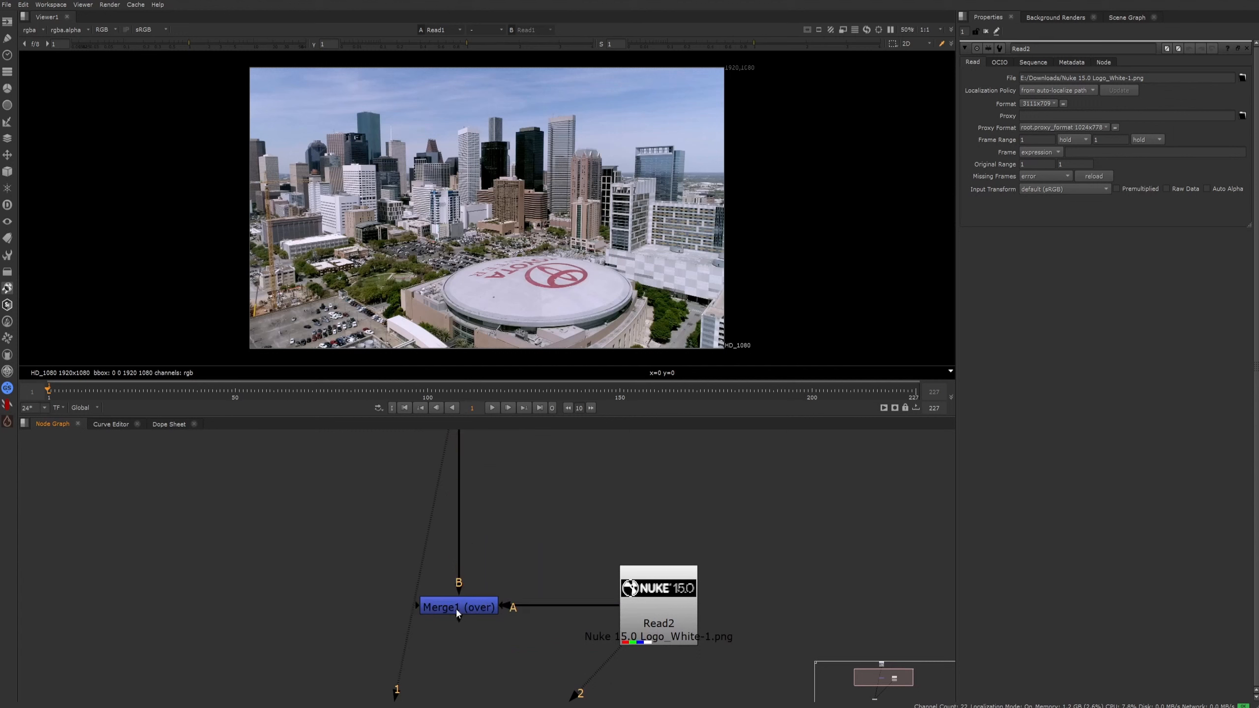
{"action": "left_click", "coordinate": [456, 608]}
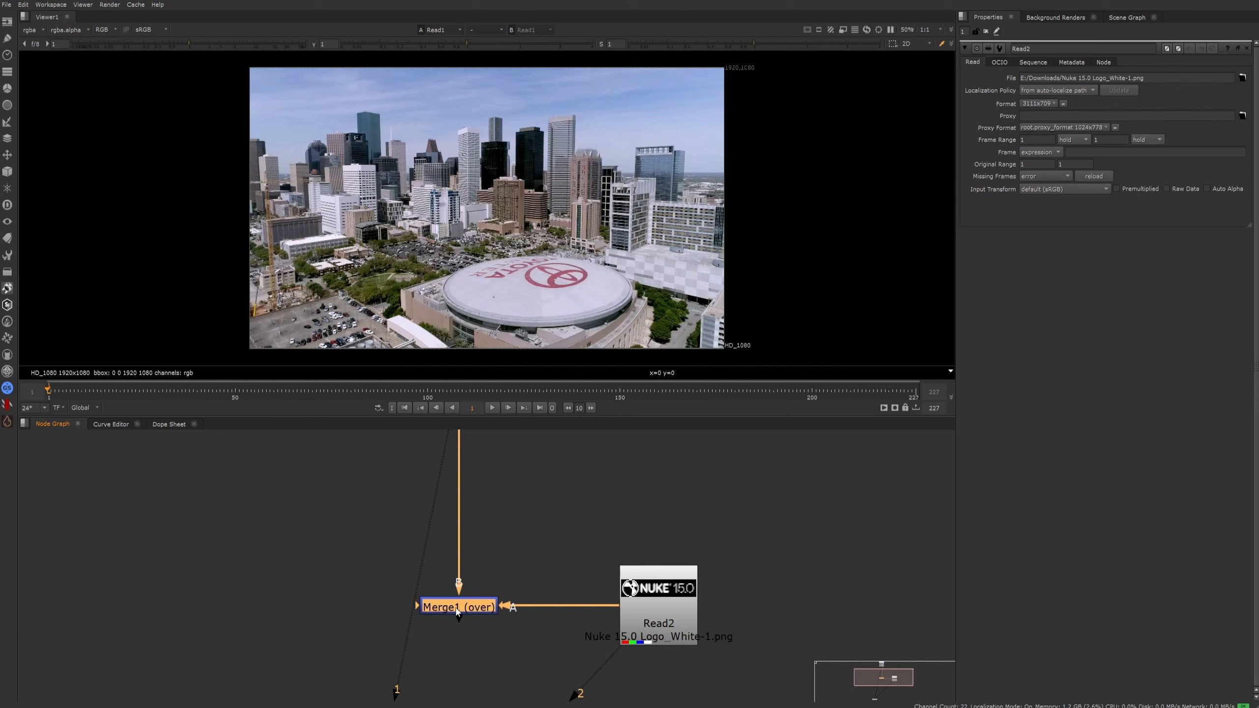
Step: Move the Viewer node away from the Merge and logo nodes to free the space below them
{"action": "scroll", "coordinate": [460, 610], "scroll_direction": "down", "scroll_amount": 5}
{"action": "left_click_drag", "start_coordinate": [607, 652], "coordinate": [375, 583]}
{"action": "middle_click_drag", "start_coordinate": [476, 587], "coordinate": [550, 512]}
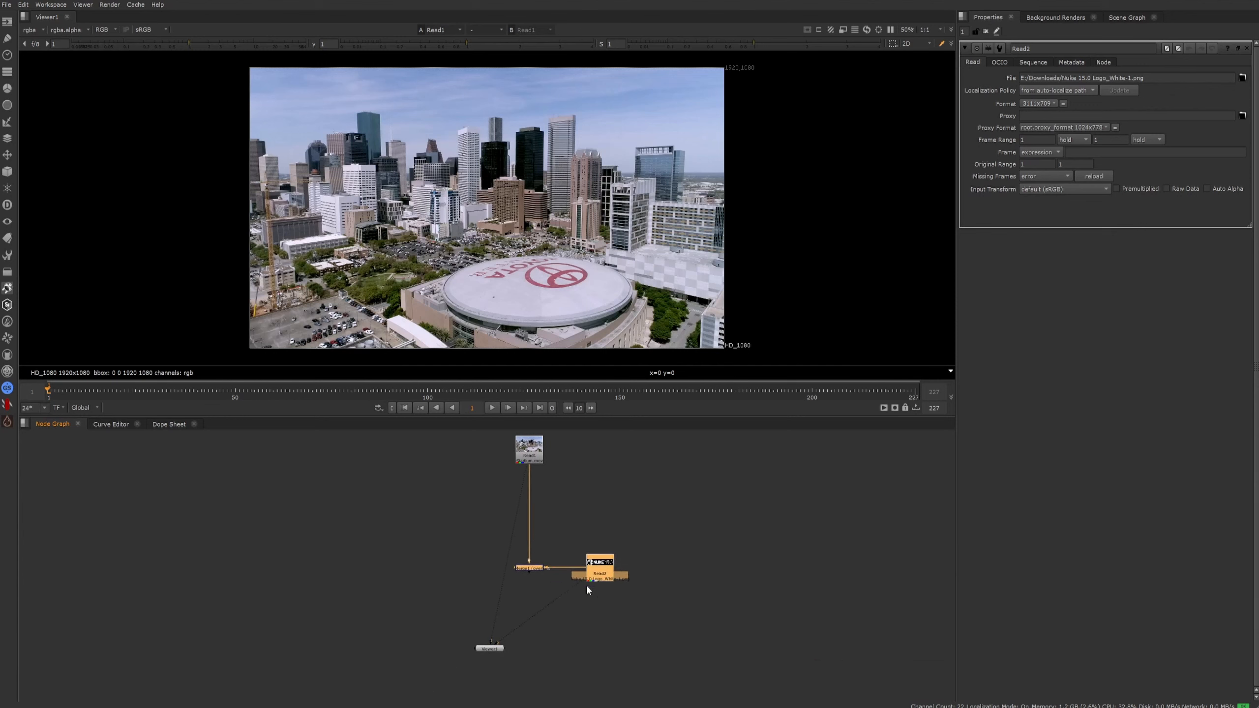
{"action": "left_click_drag", "start_coordinate": [657, 586], "coordinate": [496, 547]}
{"action": "left_click_drag", "start_coordinate": [493, 649], "coordinate": [397, 648]}
Step: Duplicate the Merge and logo nodes, align the copies below the originals, and connect the copied Merge's B input to the first Merge
{"action": "left_click_drag", "start_coordinate": [697, 590], "coordinate": [493, 546]}
{"action": "left_click", "coordinate": [531, 627]}
{"action": "key", "text": "ctrl+v"}
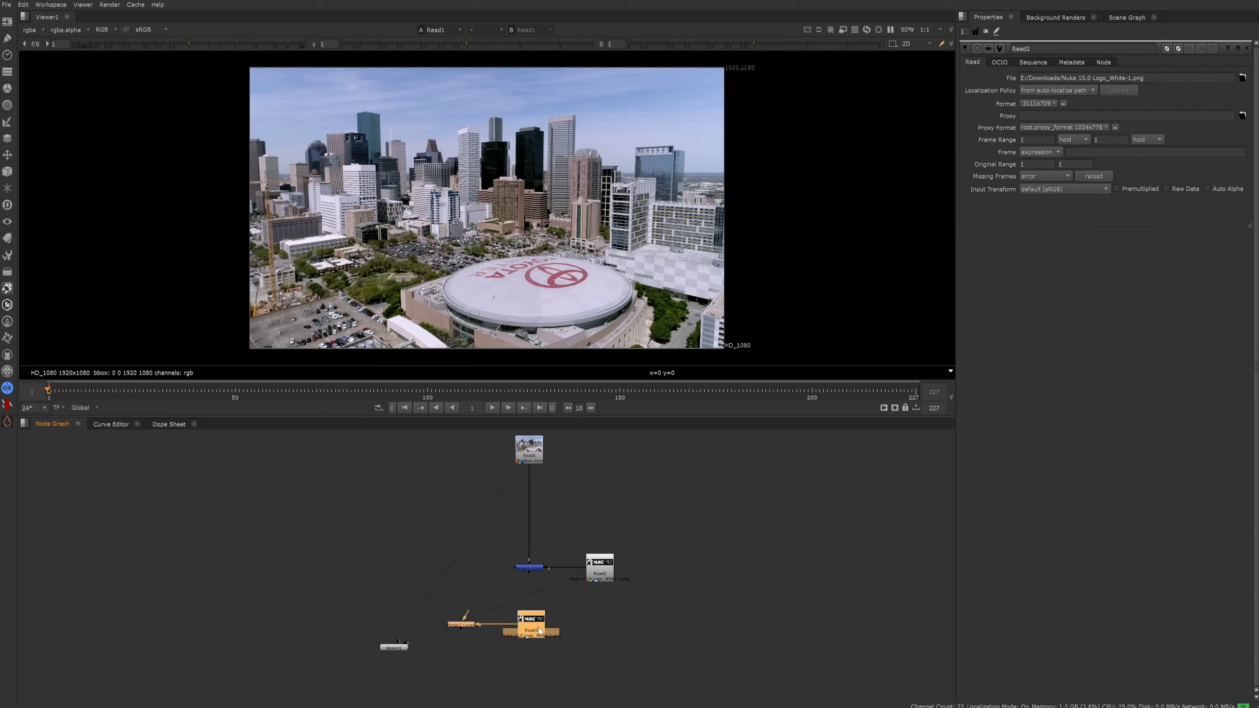
{"action": "left_click_drag", "start_coordinate": [538, 628], "coordinate": [627, 660]}
{"action": "left_click_drag", "start_coordinate": [553, 645], "coordinate": [532, 569]}
{"action": "left_click_drag", "start_coordinate": [683, 685], "coordinate": [535, 661]}
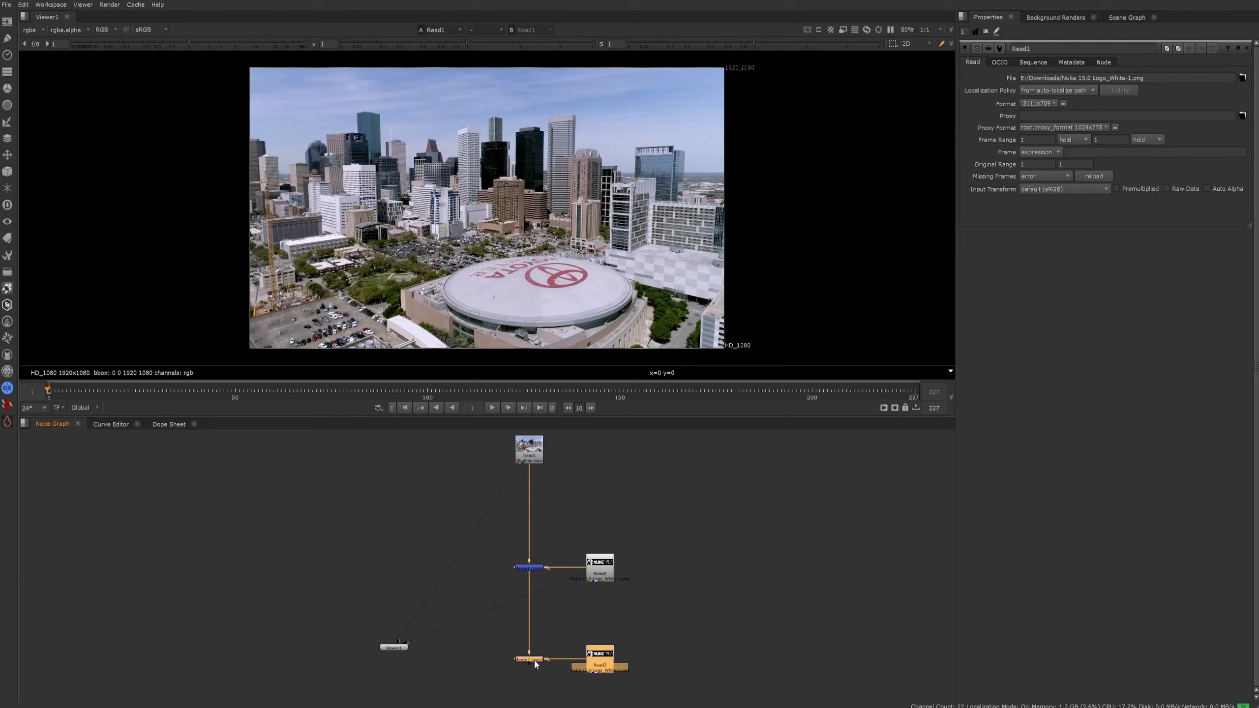
Step: Paste a third Merge and logo pair below the others, connect its B input to the second Merge, and align it with the stack
{"action": "middle_click_drag", "start_coordinate": [532, 699], "coordinate": [553, 643]}
{"action": "left_click", "coordinate": [554, 646]}
{"action": "key", "text": "ctrl+v"}
{"action": "left_click_drag", "start_coordinate": [554, 658], "coordinate": [638, 679]}
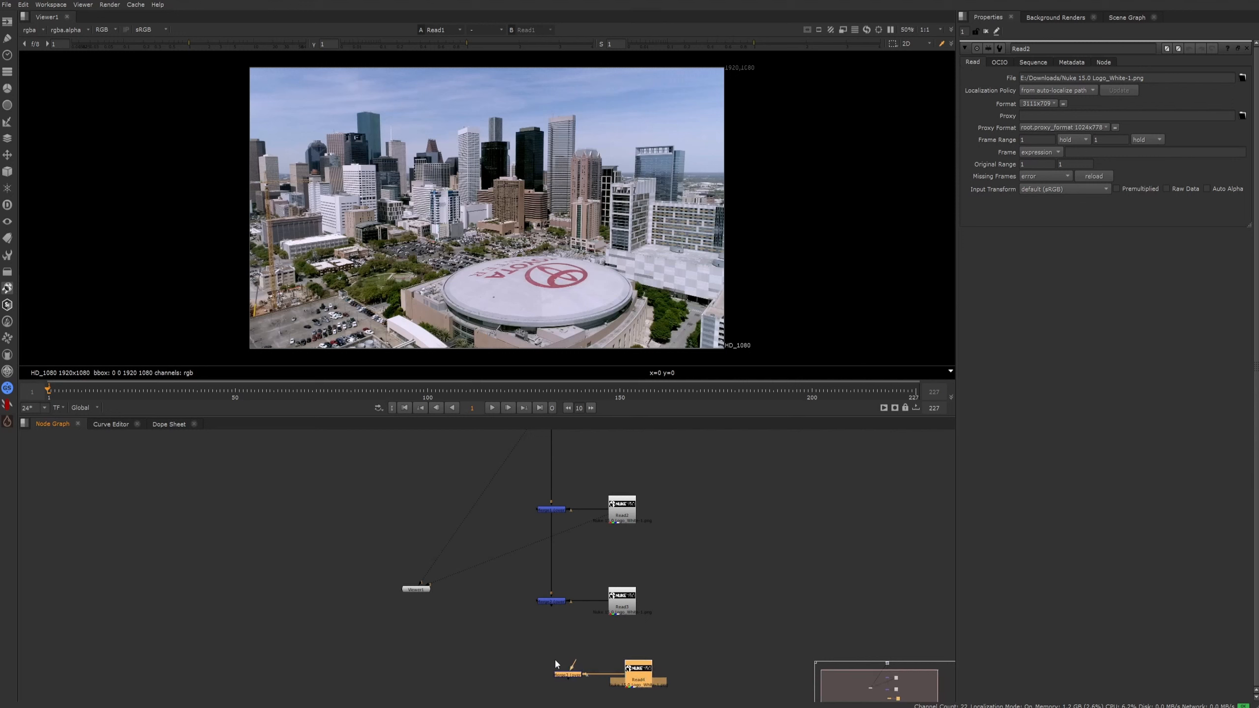
{"action": "left_click_drag", "start_coordinate": [554, 602], "coordinate": [554, 602]}
{"action": "left_click_drag", "start_coordinate": [562, 674], "coordinate": [547, 678]}
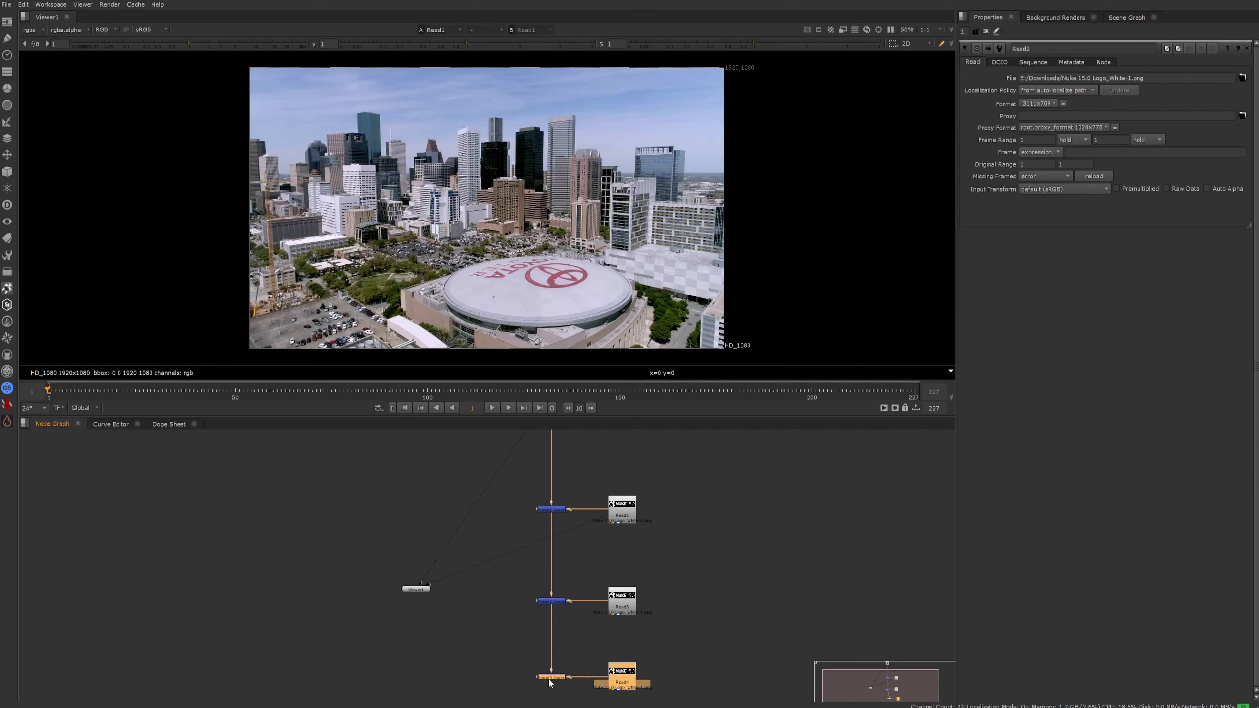
{"action": "left_click", "coordinate": [680, 652]}
Step: Move the three logo nodes farther out on the A side of their Merge nodes to widen the space between them
{"action": "middle_click_drag", "start_coordinate": [576, 538], "coordinate": [576, 617]}
{"action": "scroll", "coordinate": [549, 578], "scroll_direction": "up", "scroll_amount": 3}
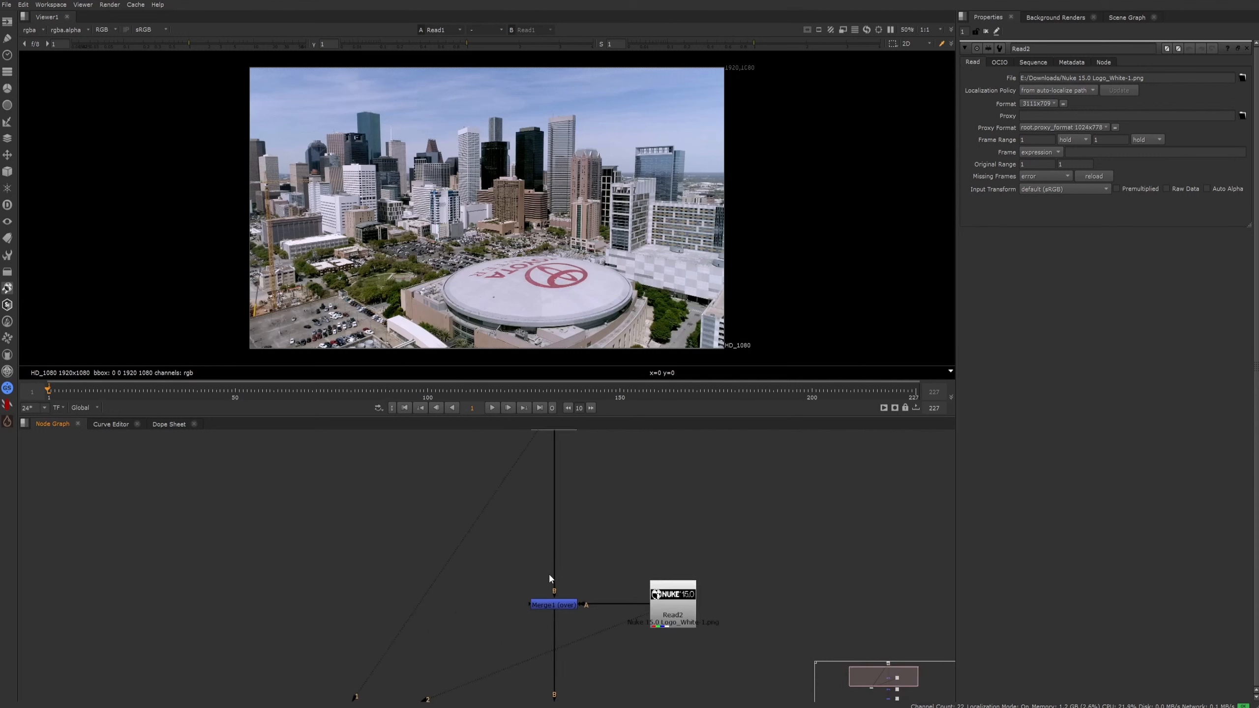
{"action": "middle_click_drag", "start_coordinate": [557, 587], "coordinate": [575, 555]}
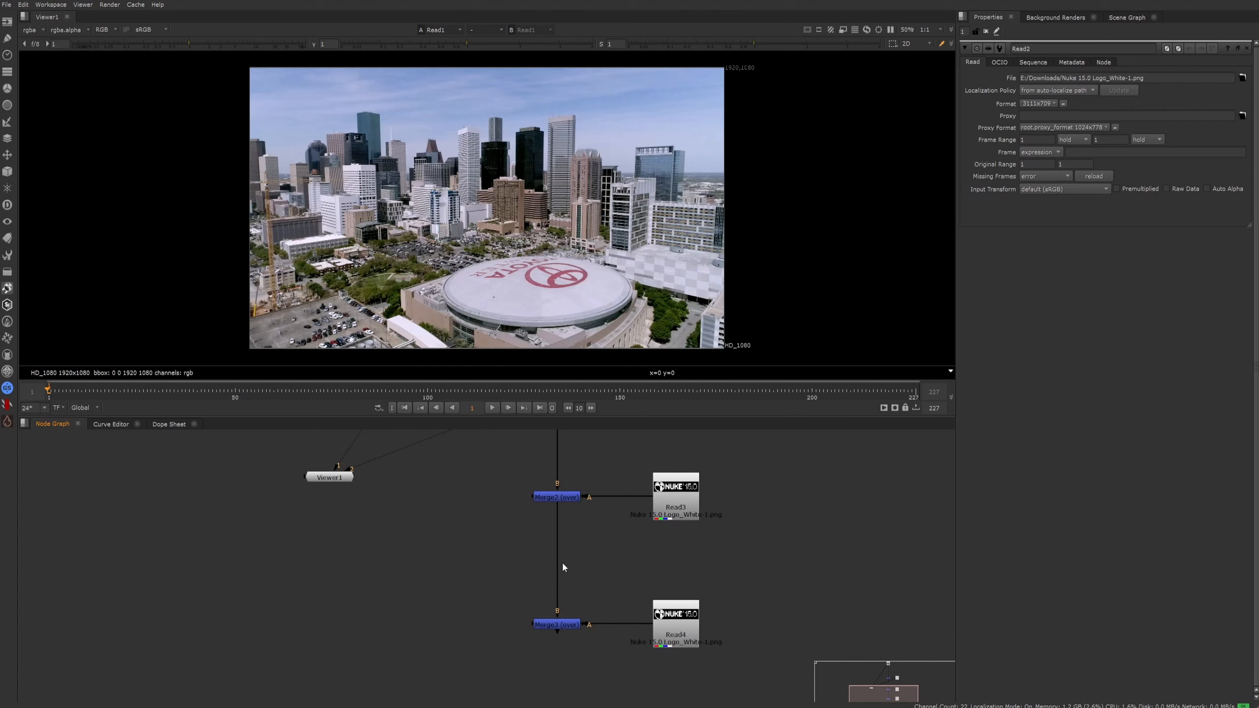
{"action": "scroll", "coordinate": [571, 570], "scroll_direction": "up", "scroll_amount": 3}
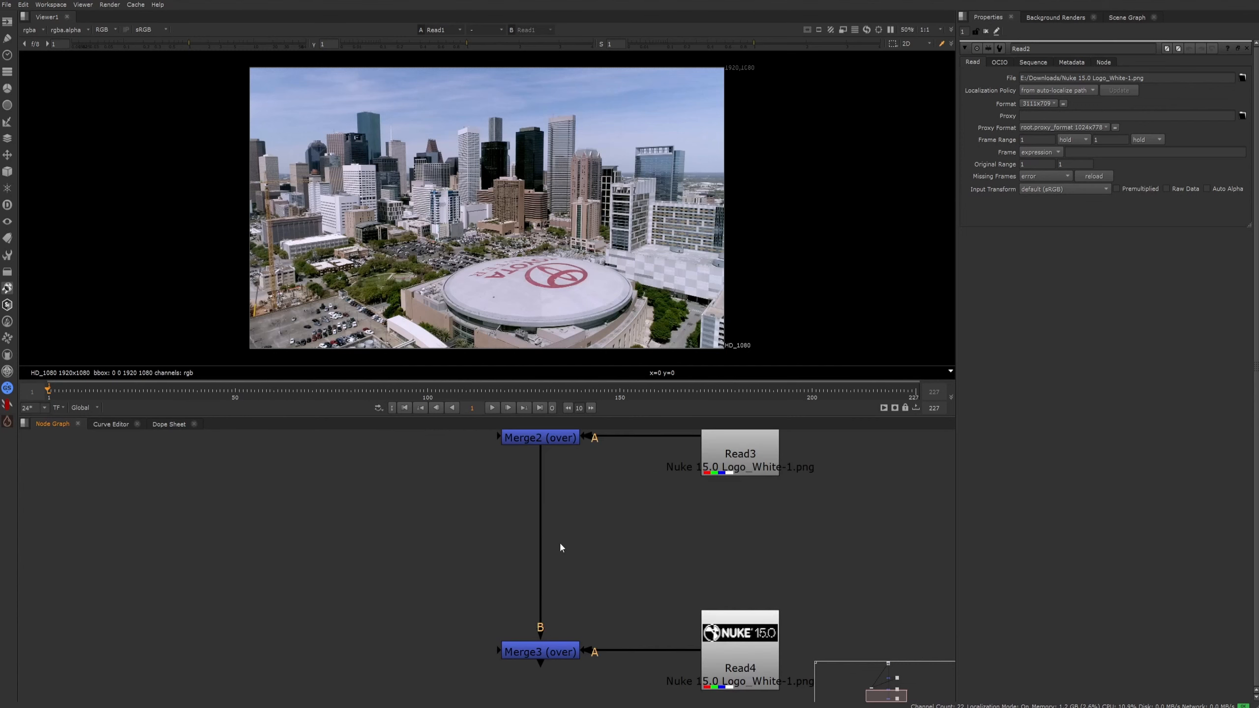
{"action": "key", "text": "g"}
{"action": "left_click_drag", "start_coordinate": [563, 537], "coordinate": [529, 520]}
{"action": "left_click", "coordinate": [588, 551]}
{"action": "left_click_drag", "start_coordinate": [623, 569], "coordinate": [444, 495]}
{"action": "key", "text": "Delete"}
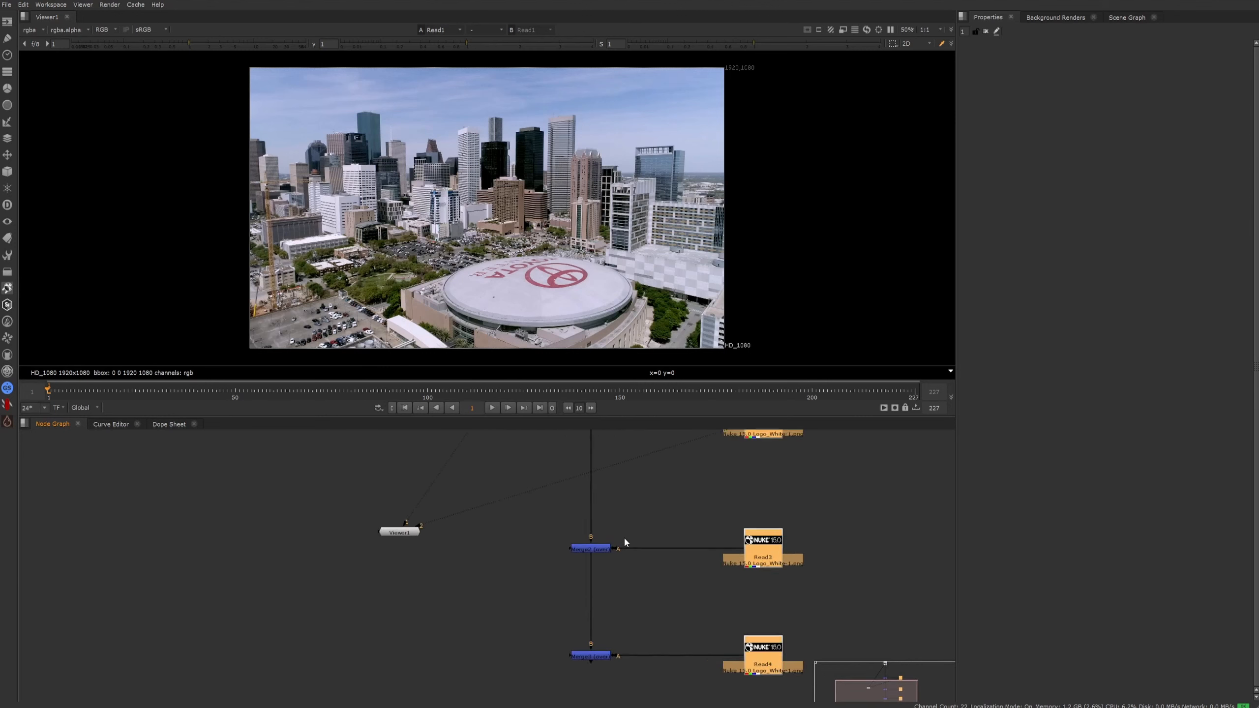
Step: Examine the A and B connections along the stacked Merge nodes, ending on the first Merge node
{"action": "scroll", "coordinate": [619, 540], "scroll_direction": "up", "scroll_amount": 3}
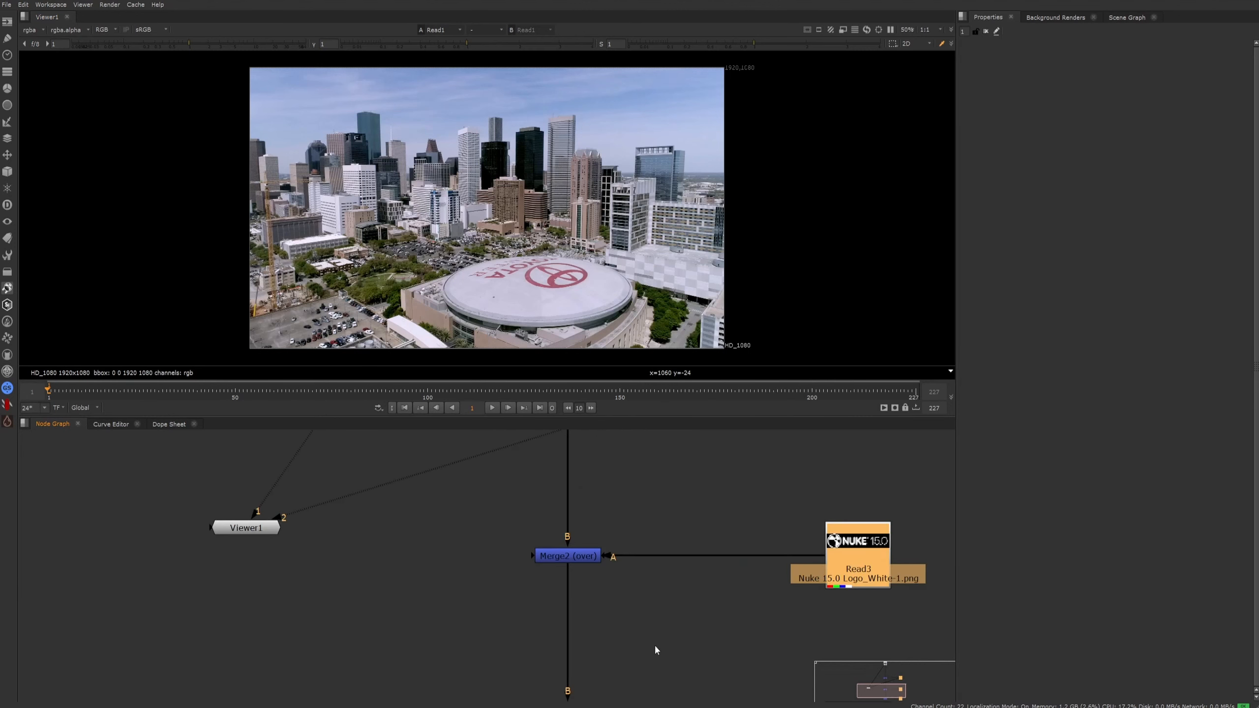
{"action": "scroll", "coordinate": [654, 643], "scroll_direction": "down", "scroll_amount": 4}
{"action": "middle_click_drag", "start_coordinate": [749, 624], "coordinate": [676, 584]}
{"action": "left_click_drag", "start_coordinate": [739, 678], "coordinate": [579, 458]}
{"action": "middle_click_drag", "start_coordinate": [579, 458], "coordinate": [544, 558]}
{"action": "scroll", "coordinate": [554, 494], "scroll_direction": "up", "scroll_amount": 3}
{"action": "left_click", "coordinate": [548, 557]}
{"action": "scroll", "coordinate": [557, 557], "scroll_direction": "up", "scroll_amount": 3}
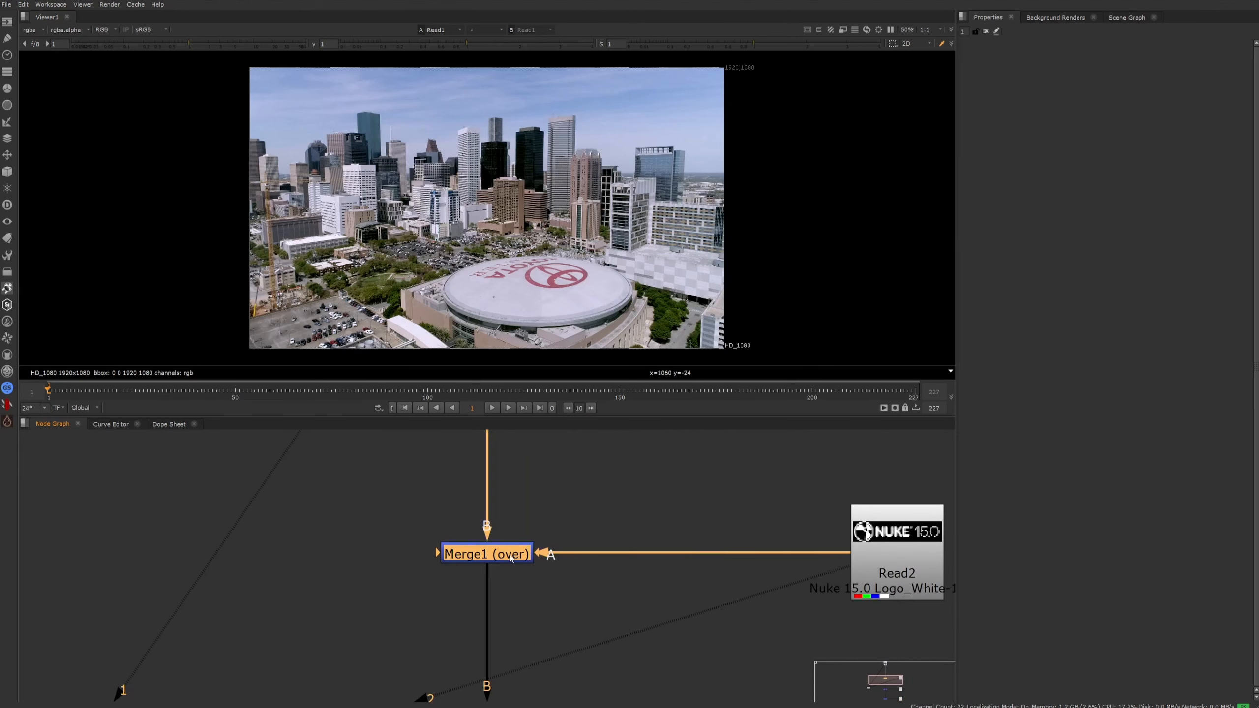
Step: Delete the two lower Merge and logo pairs, keeping only the first Merge with its Stadium.mov and logo inputs
{"action": "scroll", "coordinate": [880, 569], "scroll_direction": "down", "scroll_amount": 6}
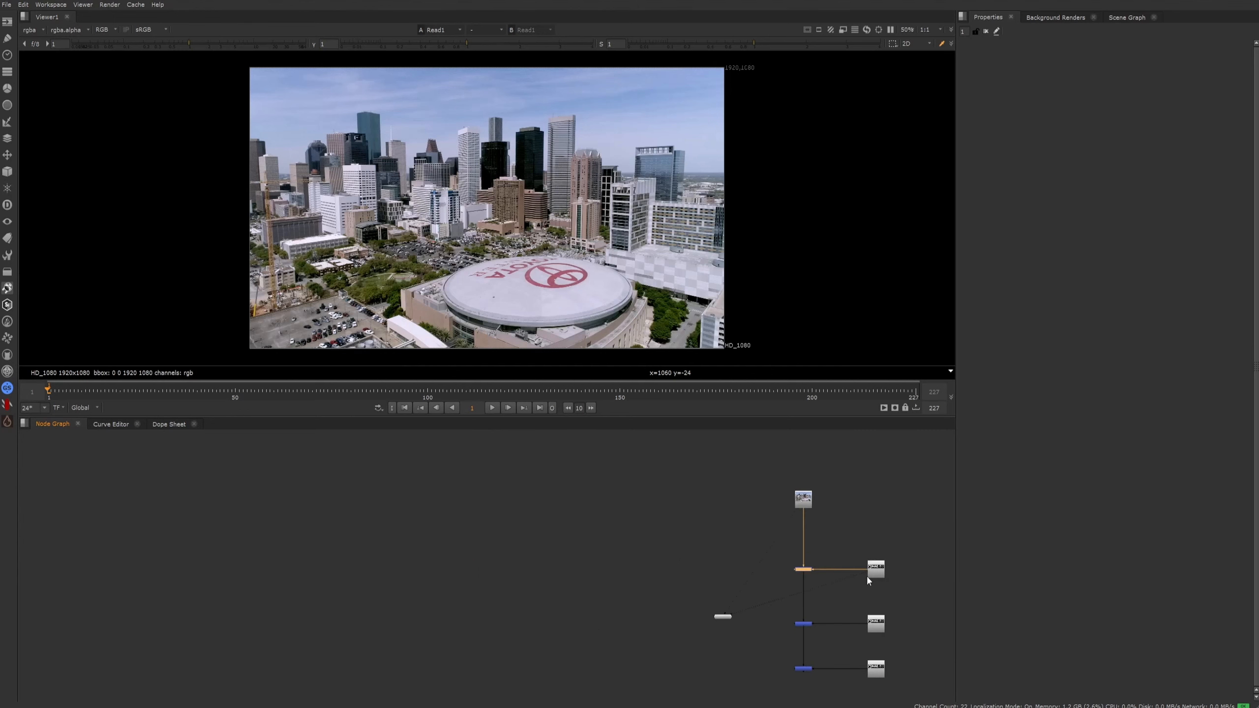
{"action": "middle_click_drag", "start_coordinate": [866, 575], "coordinate": [691, 556]}
{"action": "scroll", "coordinate": [719, 609], "scroll_direction": "up", "scroll_amount": 2}
{"action": "left_click_drag", "start_coordinate": [760, 663], "coordinate": [587, 563]}
{"action": "key", "text": "Delete"}
{"action": "scroll", "coordinate": [620, 534], "scroll_direction": "up", "scroll_amount": 2}
{"action": "middle_click_drag", "start_coordinate": [620, 535], "coordinate": [613, 623]}
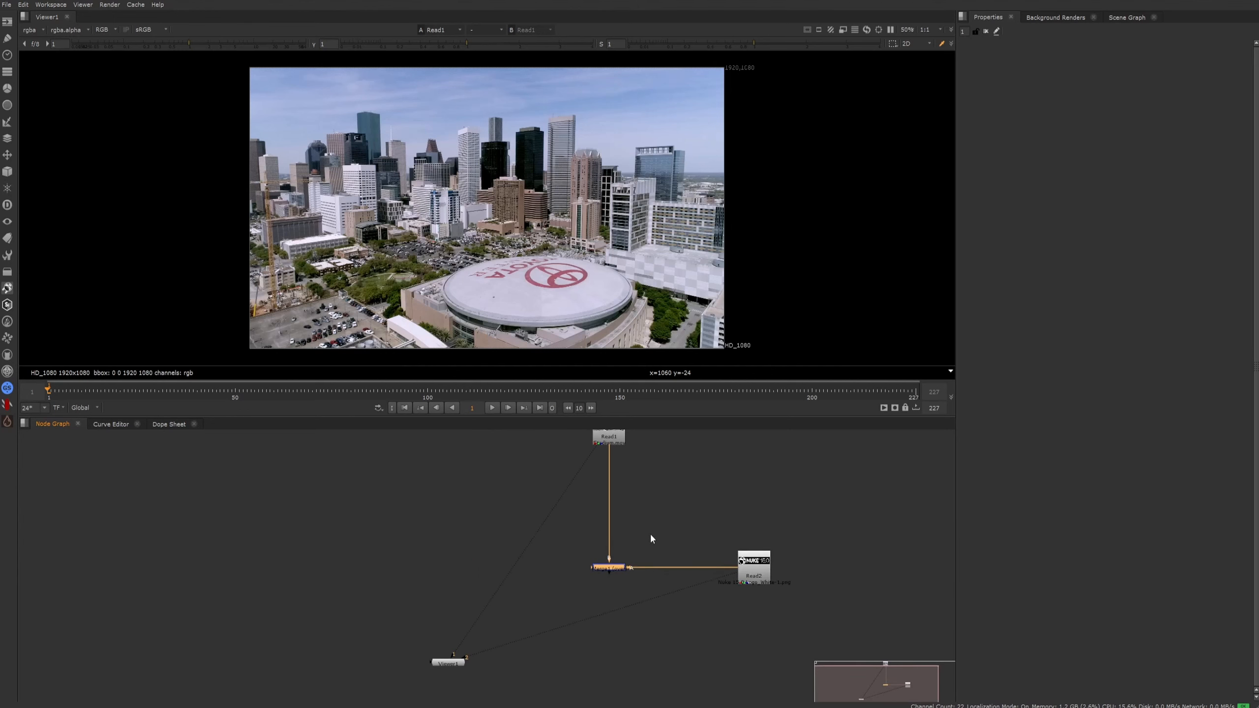
Step: Connect the Viewer's first input to the remaining Merge node to display the logo over the stadium footage
{"action": "middle_click_drag", "start_coordinate": [649, 533], "coordinate": [613, 602]}
{"action": "scroll", "coordinate": [627, 536], "scroll_direction": "up", "scroll_amount": 2}
{"action": "middle_click_drag", "start_coordinate": [630, 540], "coordinate": [558, 559]}
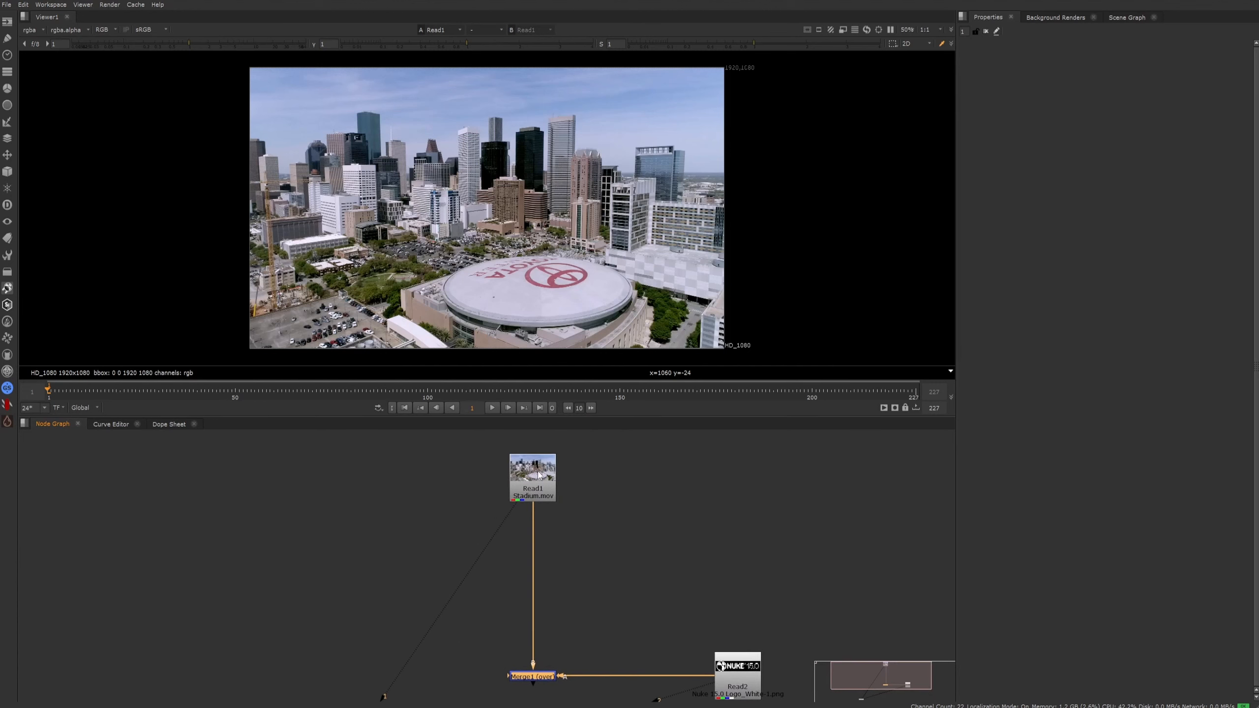
{"action": "middle_click_drag", "start_coordinate": [694, 659], "coordinate": [651, 542]}
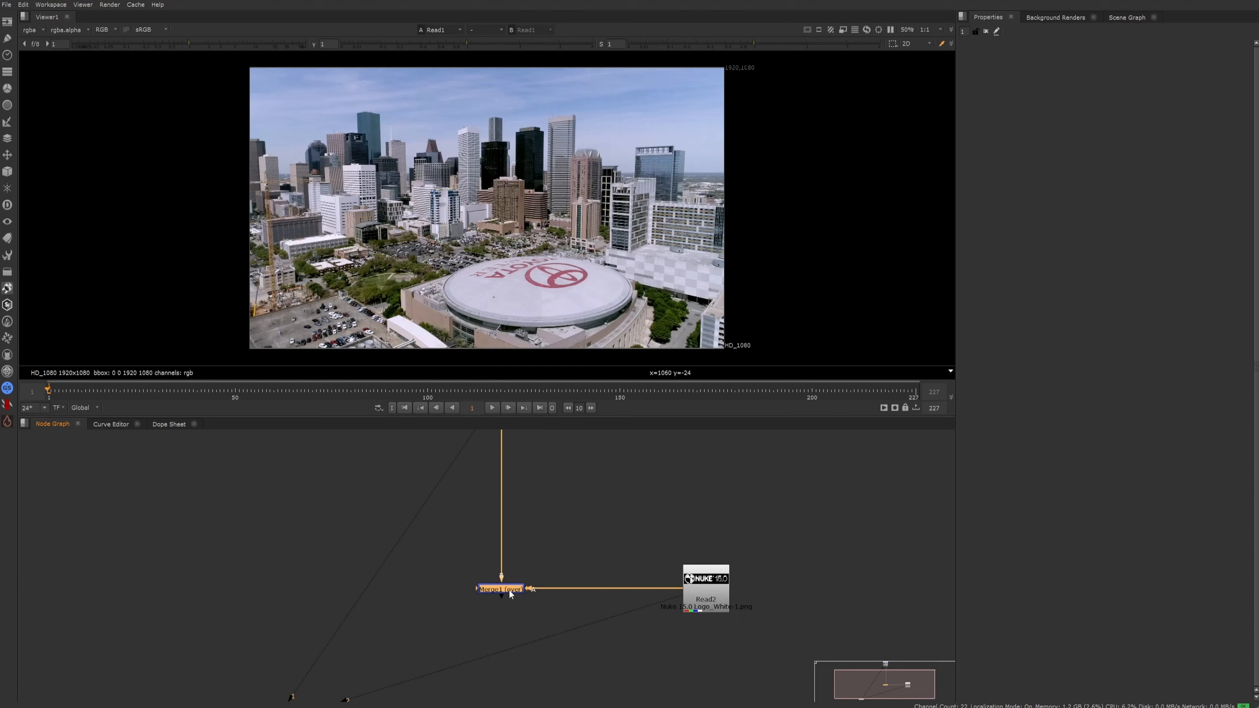
{"action": "key", "text": "1"}
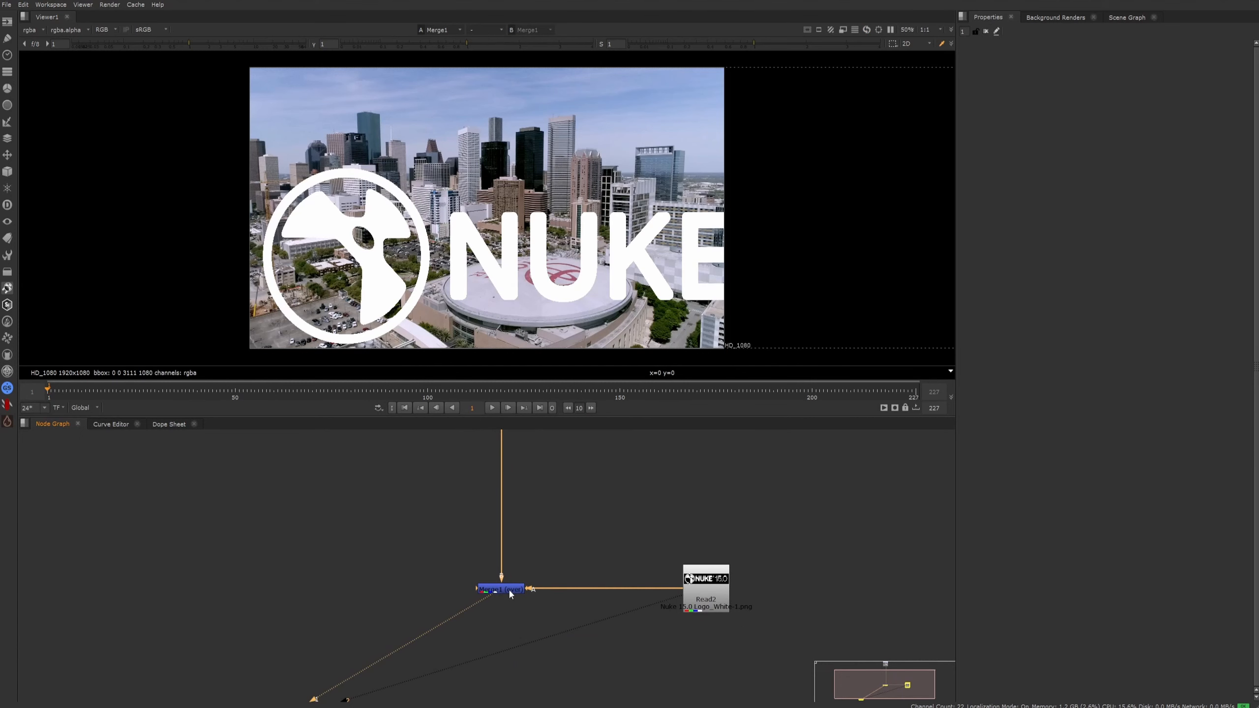
Step: Examine the composite in the Viewer, including the stadium background, the logo overlay and the bounding box beyond the frame
{"action": "scroll", "coordinate": [474, 305], "scroll_direction": "down", "scroll_amount": 3}
{"action": "scroll", "coordinate": [506, 320], "scroll_direction": "up", "scroll_amount": 2}
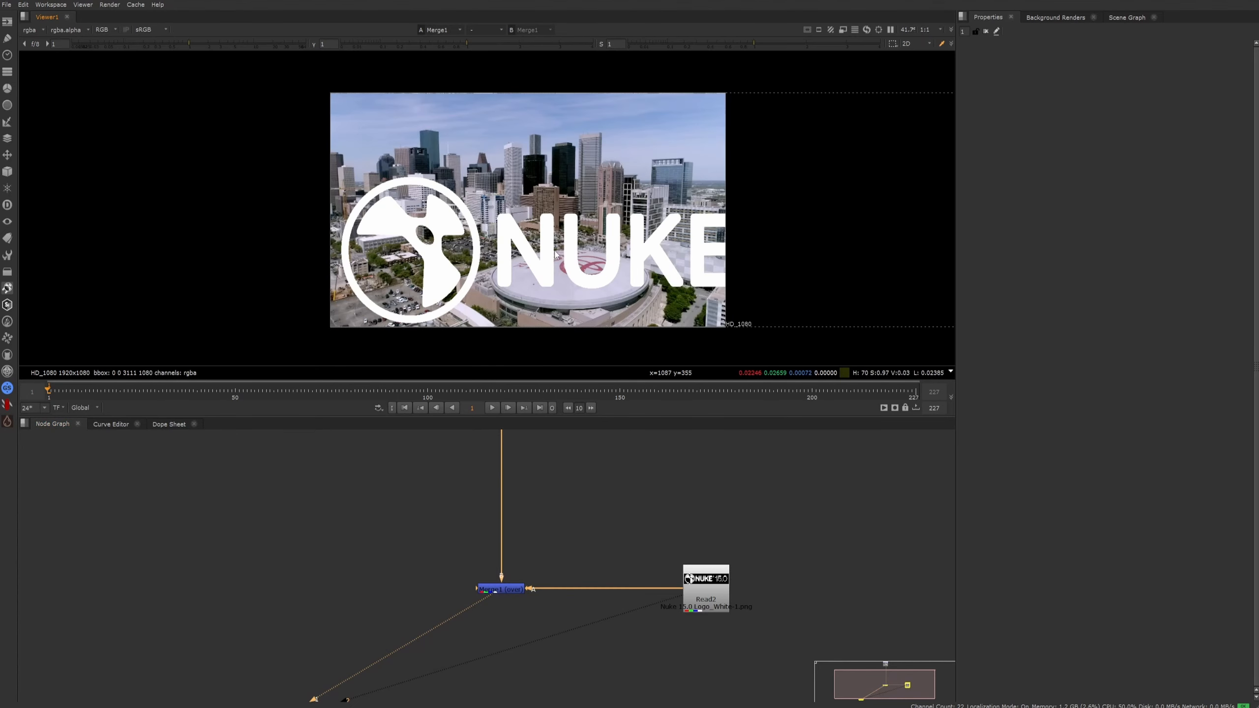
{"action": "middle_click_drag", "start_coordinate": [570, 488], "coordinate": [608, 598]}
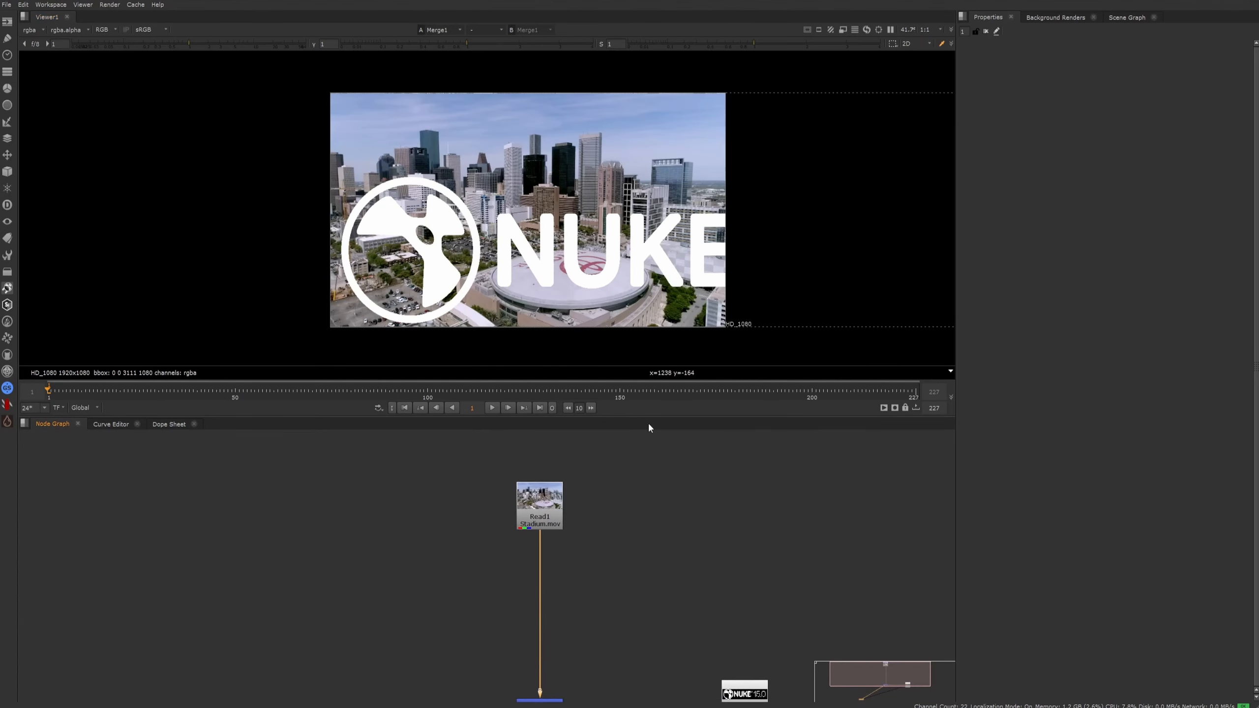
{"action": "scroll", "coordinate": [448, 153], "scroll_direction": "up", "scroll_amount": 6}
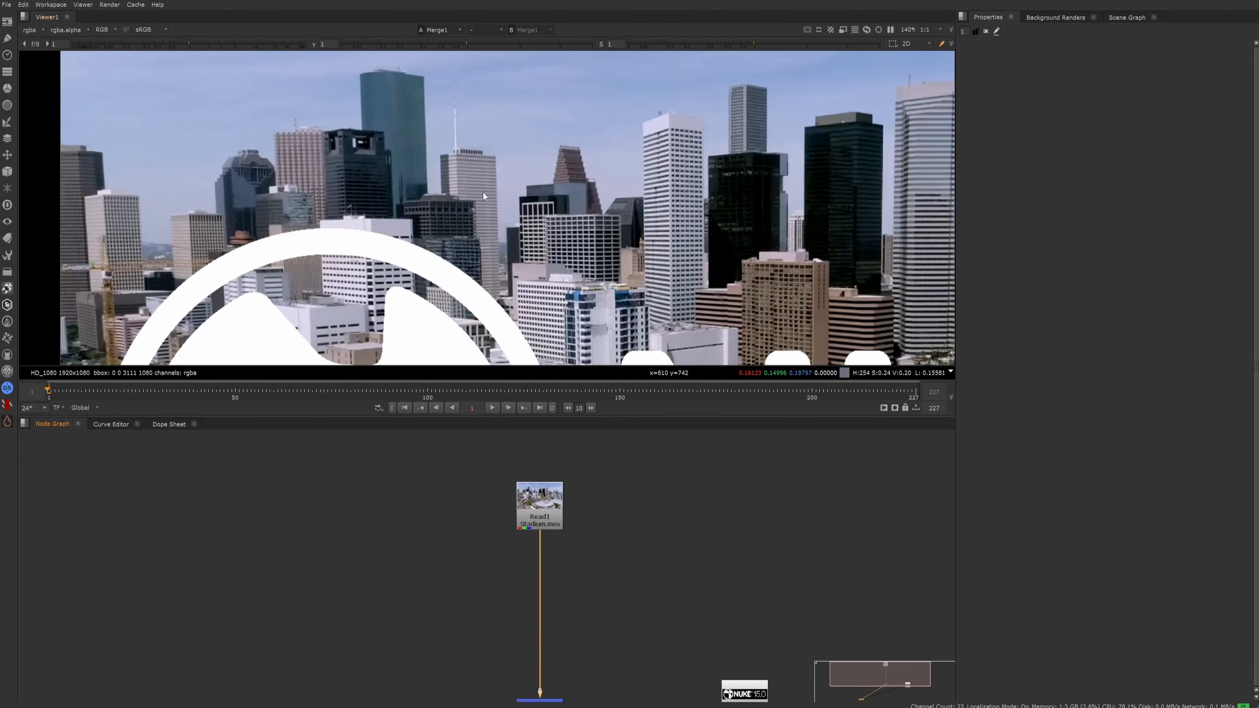
{"action": "key", "text": "f"}
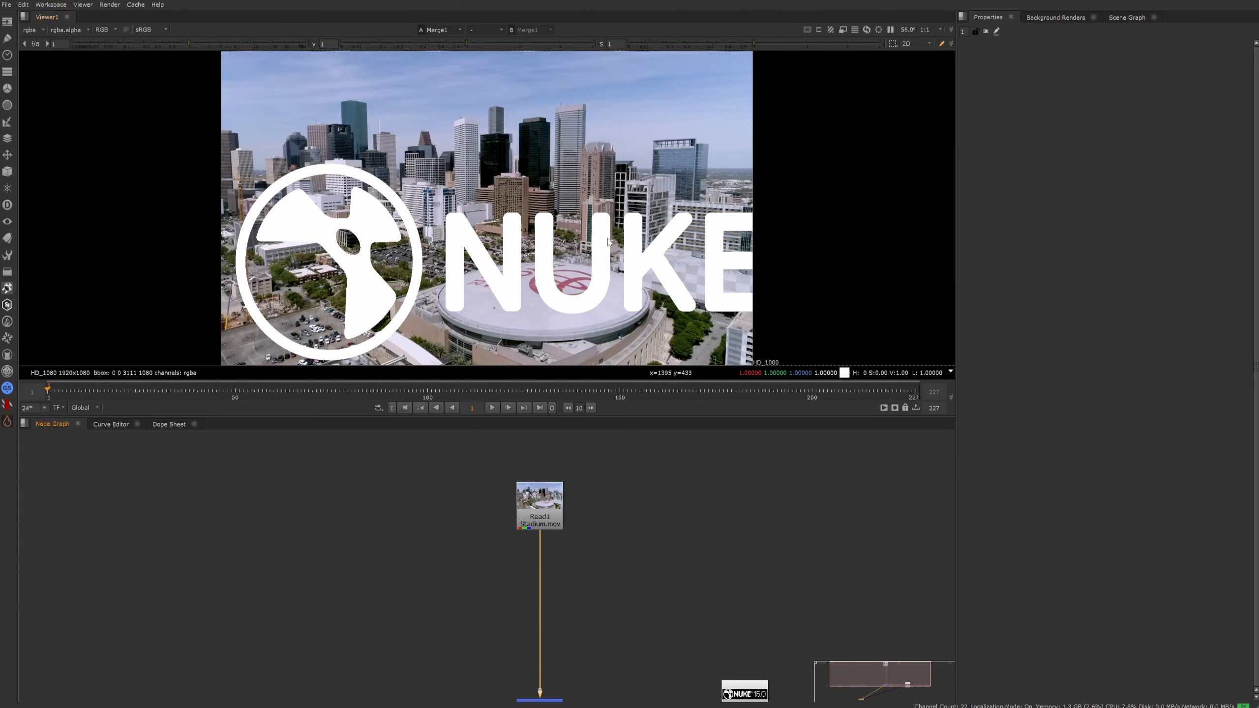
{"action": "key", "text": "minus"}
{"action": "key", "text": "equal"}
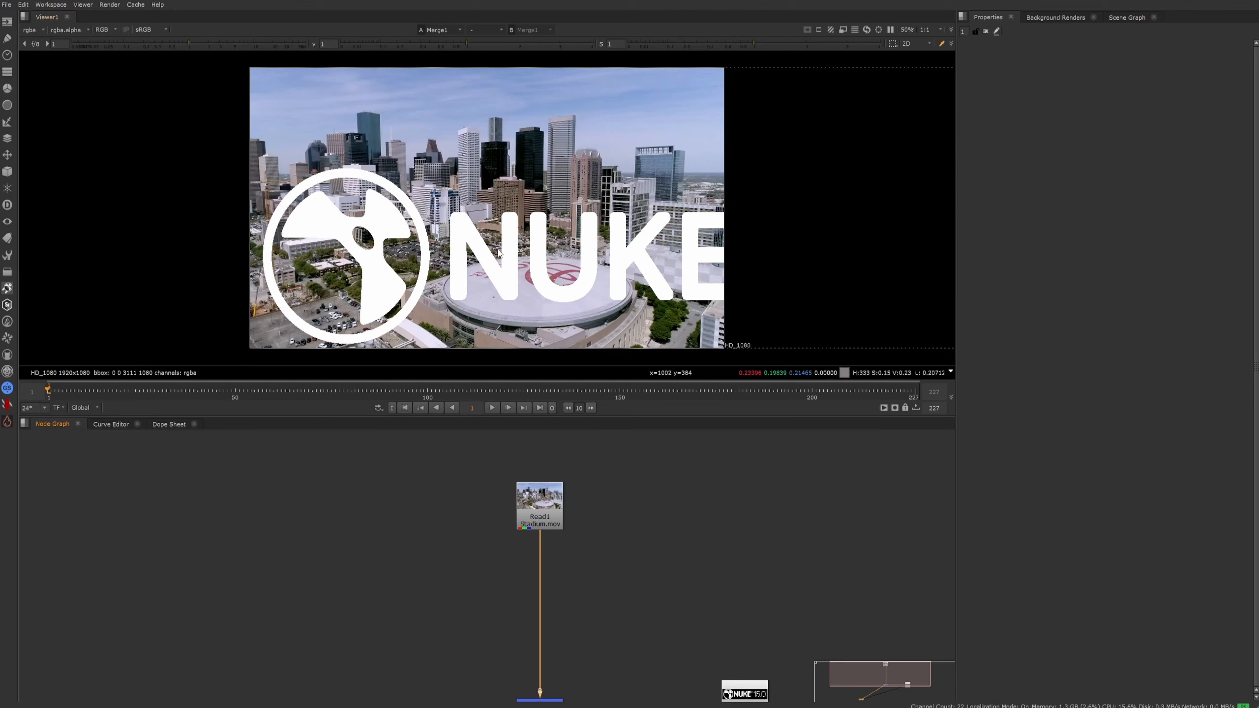
{"action": "scroll", "coordinate": [491, 248], "scroll_direction": "down", "scroll_amount": 1}
{"action": "middle_click_drag", "start_coordinate": [591, 293], "coordinate": [512, 296]}
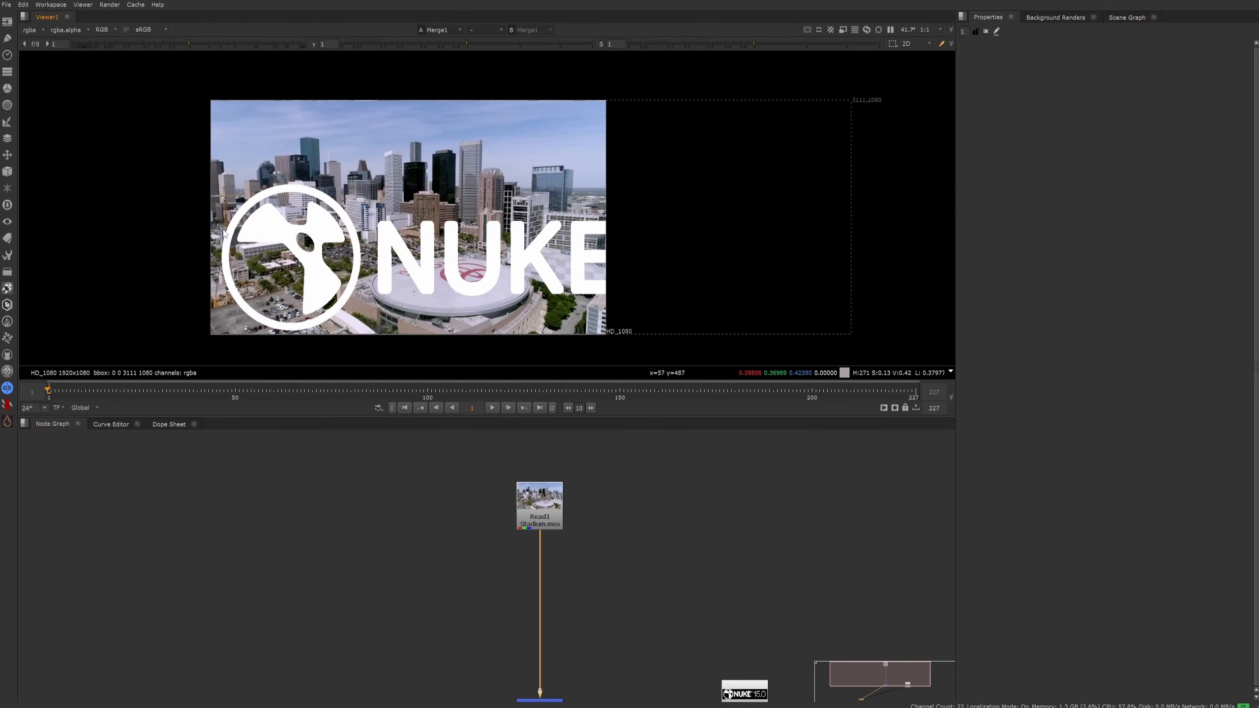
{"action": "middle_click_drag", "start_coordinate": [617, 585], "coordinate": [581, 523]}
Step: Open the logo node's properties to check its format, and view the logo alone through the Viewer's second input
{"action": "left_click", "coordinate": [710, 632]}
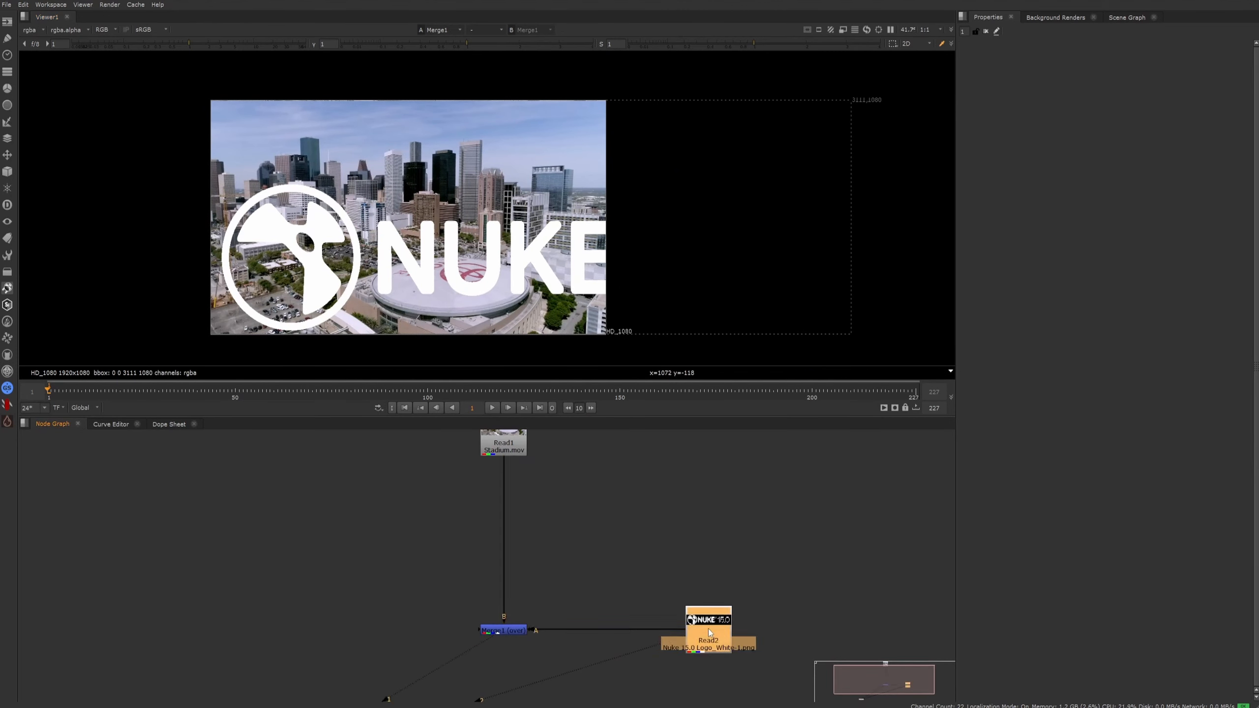
{"action": "double_click", "coordinate": [709, 632]}
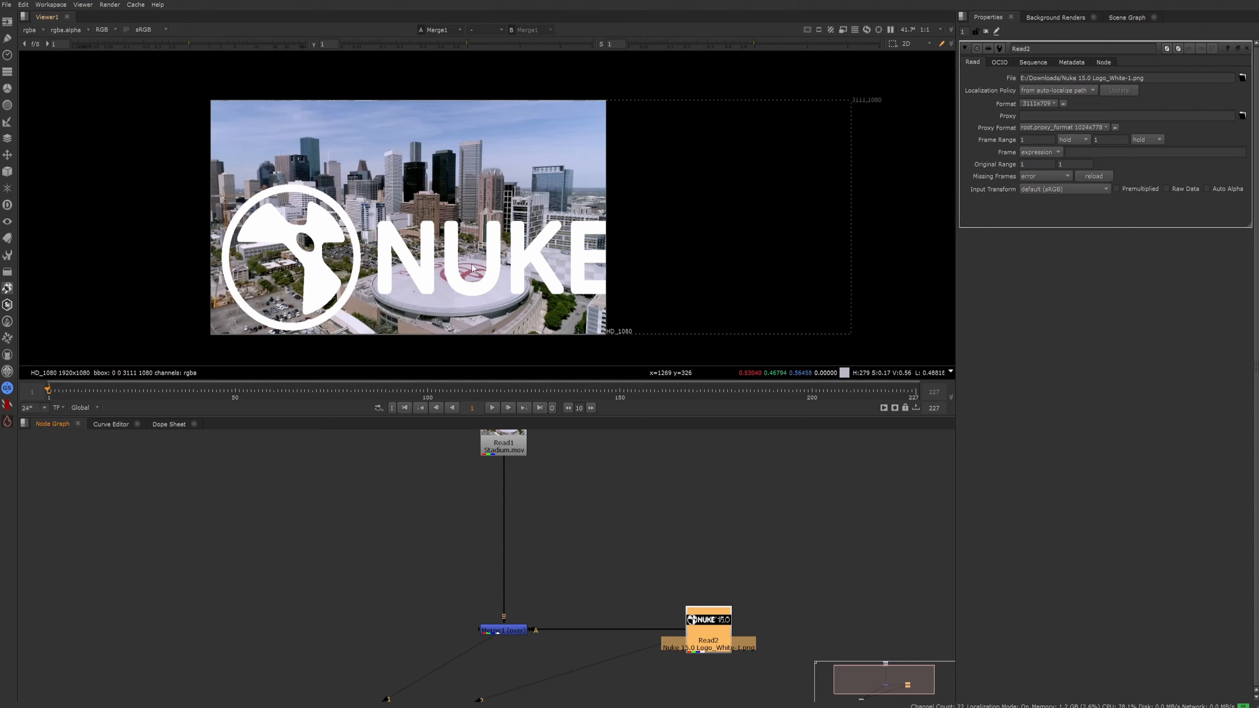
{"action": "left_click", "coordinate": [660, 536]}
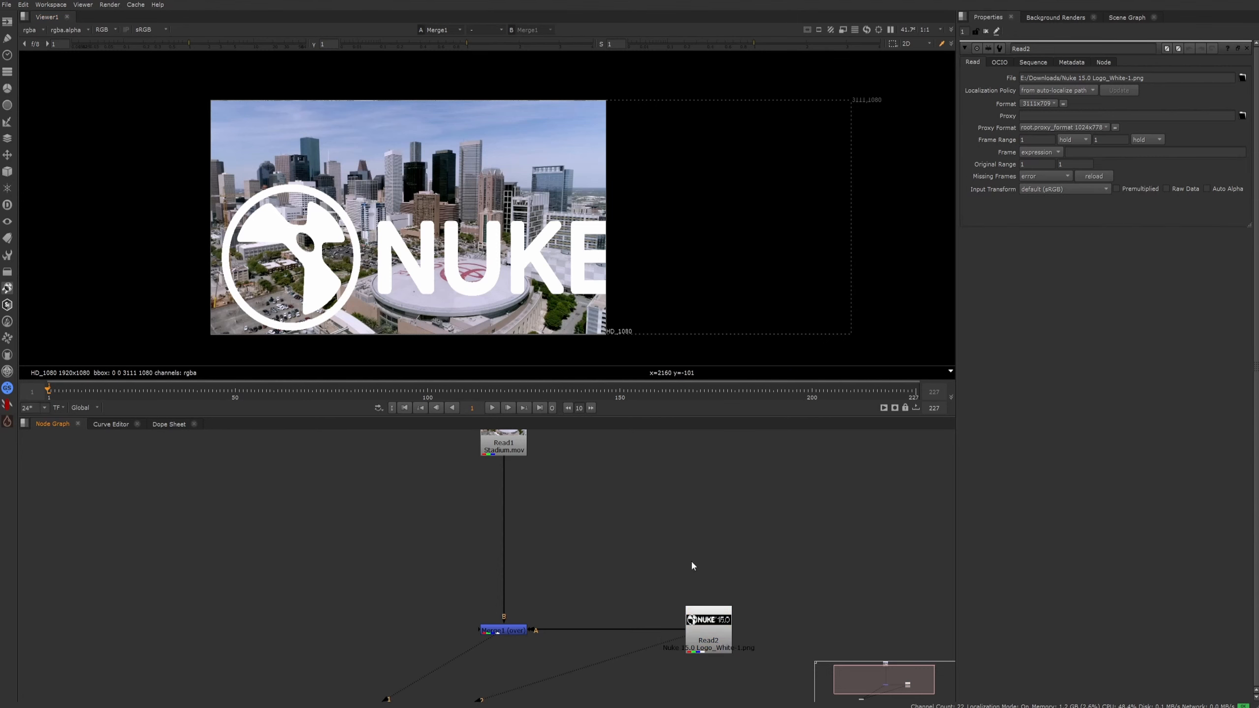
{"action": "left_click", "coordinate": [699, 629]}
{"action": "key", "text": "2"}
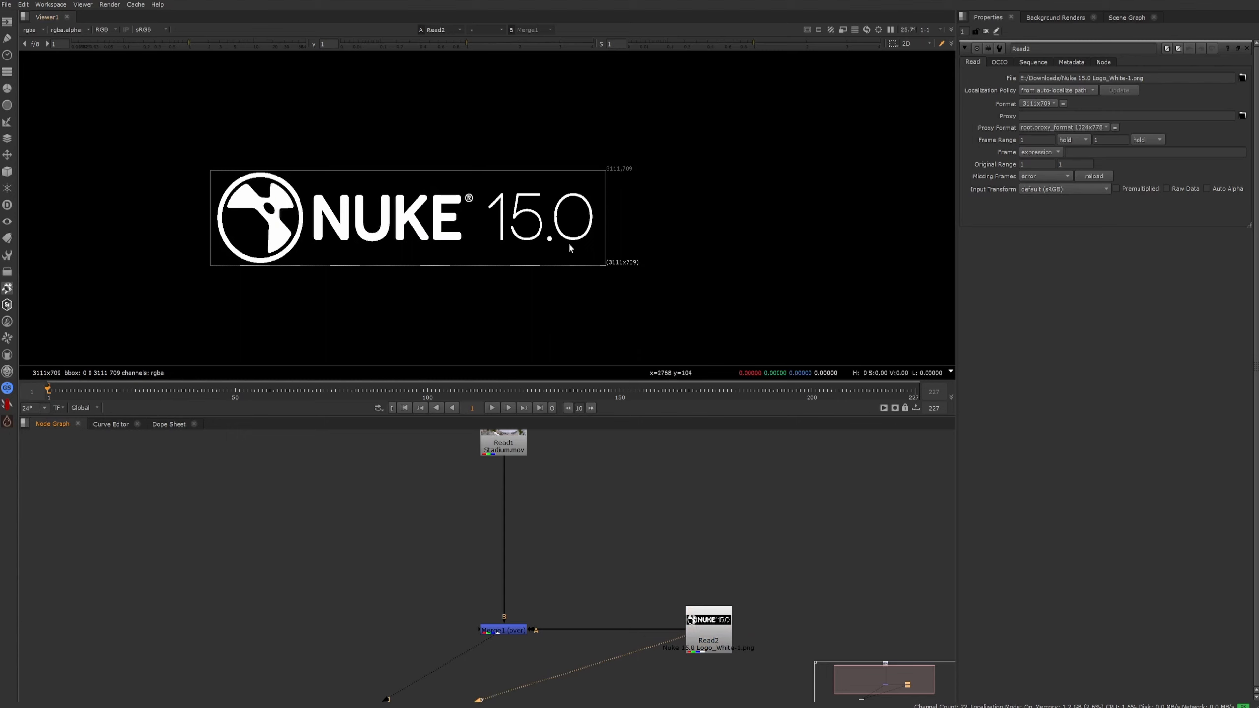
{"action": "scroll", "coordinate": [608, 246], "scroll_direction": "up", "scroll_amount": 2}
{"action": "middle_click_drag", "start_coordinate": [613, 276], "coordinate": [719, 274]}
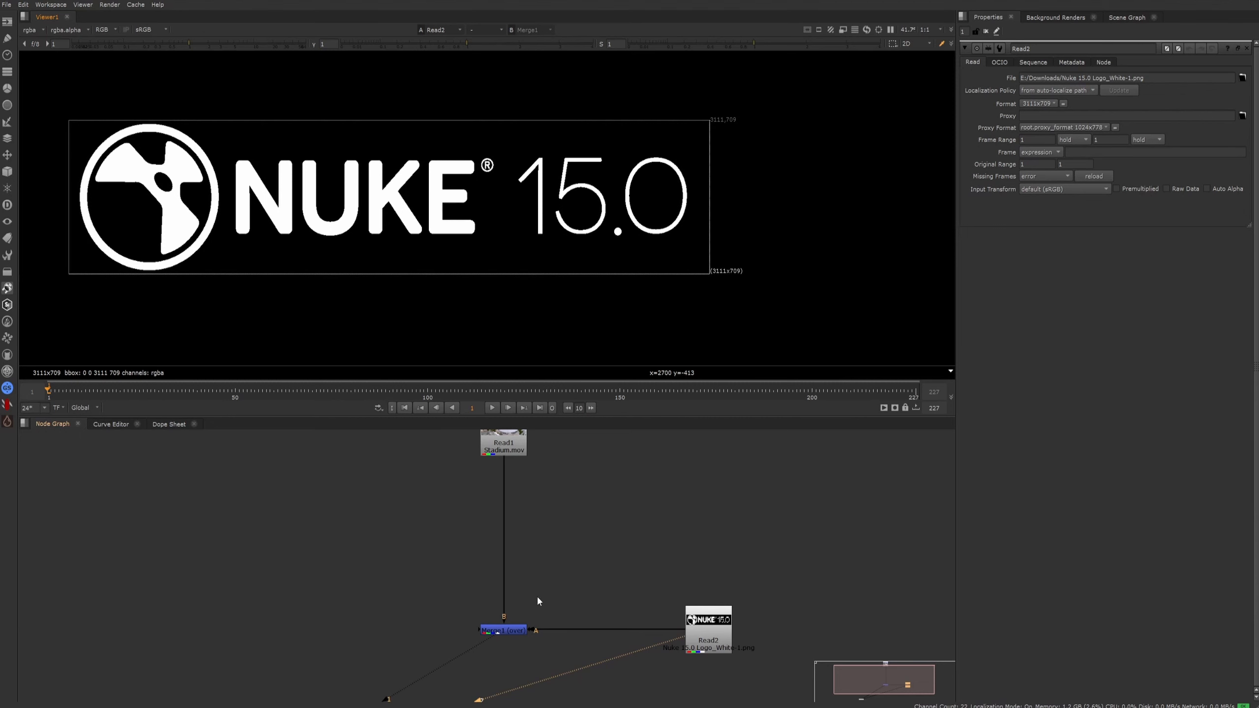
Step: Switch the Viewer back to the Merge result and examine the logo at the frame edge and the bounding box corner
{"action": "key", "text": "1"}
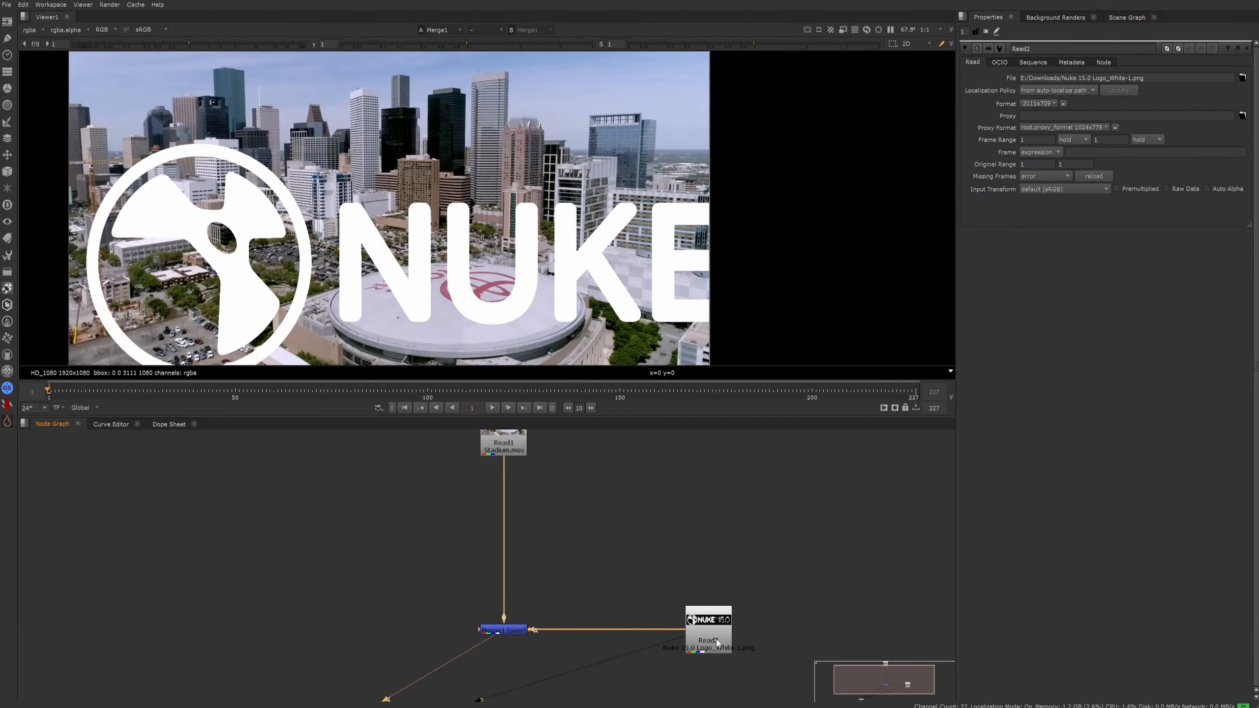
{"action": "left_click", "coordinate": [717, 643]}
{"action": "scroll", "coordinate": [558, 236], "scroll_direction": "down", "scroll_amount": 3}
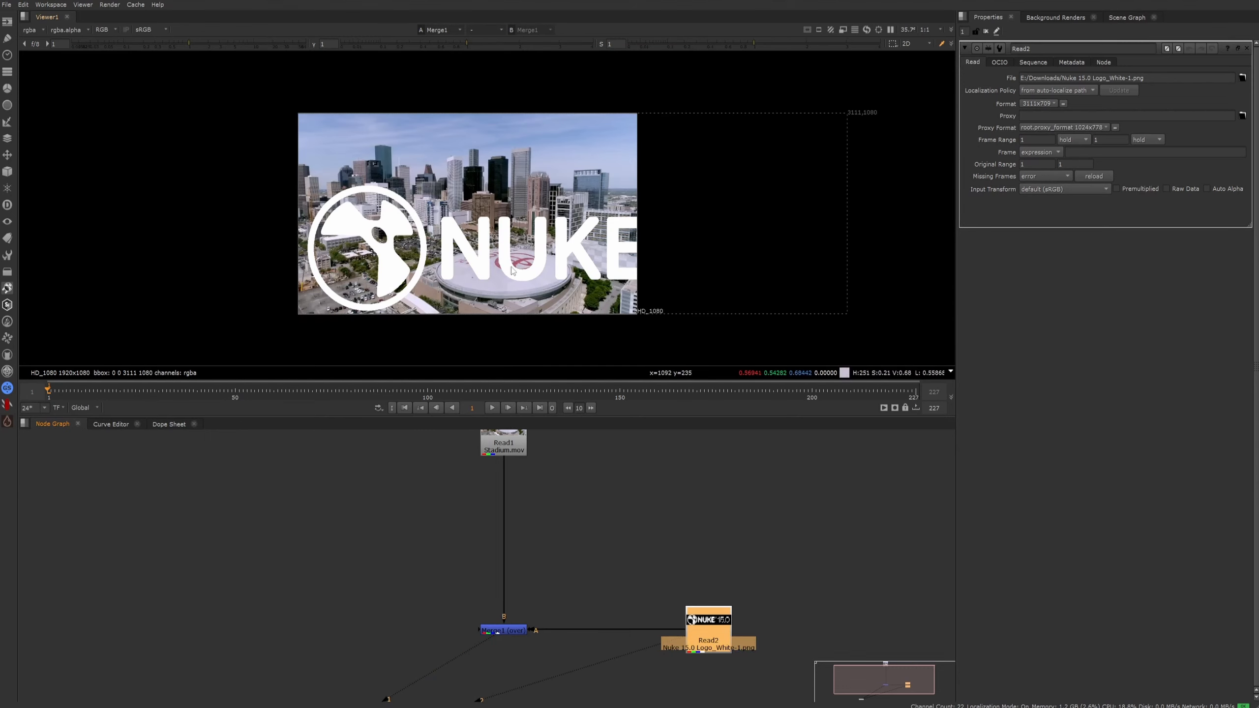
{"action": "scroll", "coordinate": [649, 228], "scroll_direction": "up", "scroll_amount": 5}
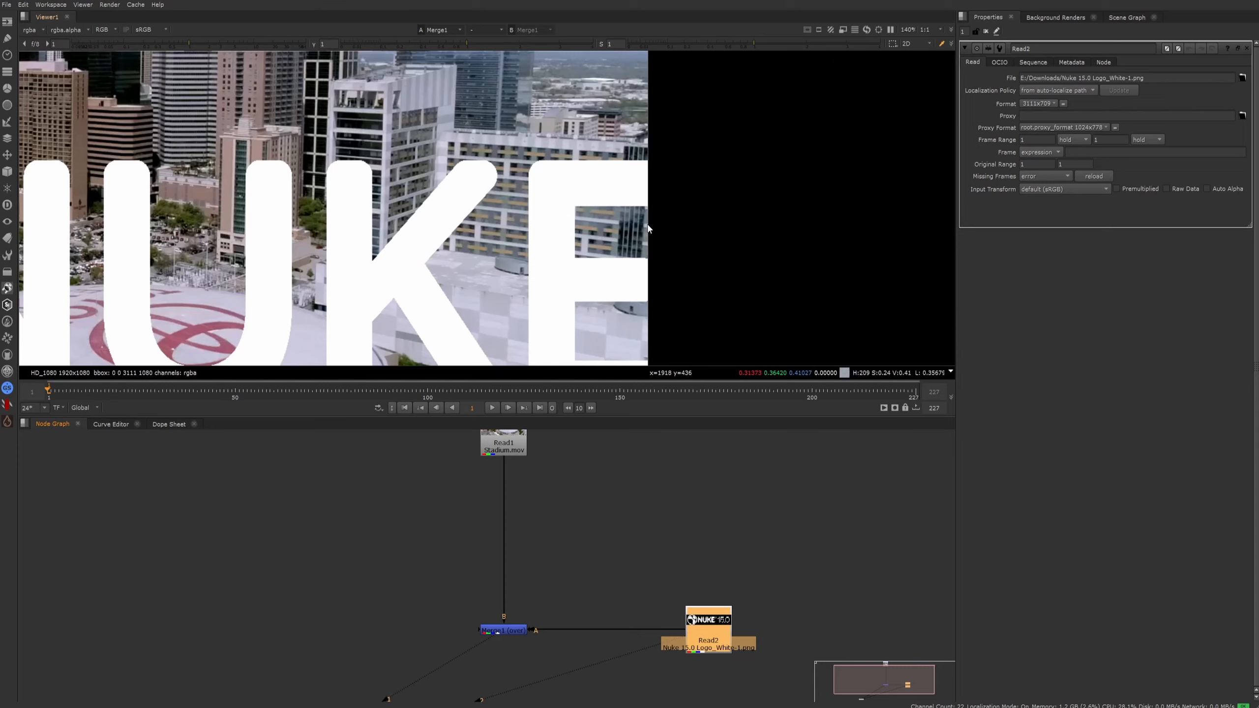
{"action": "scroll", "coordinate": [623, 241], "scroll_direction": "down", "scroll_amount": 7}
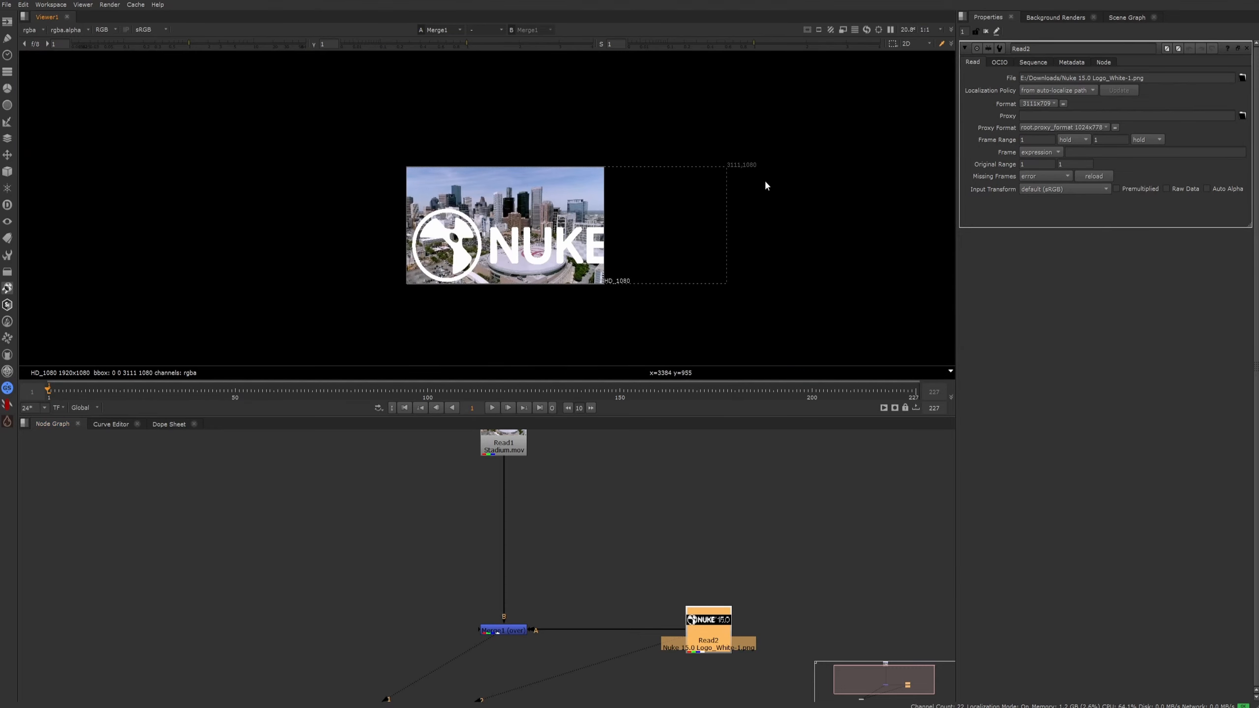
{"action": "scroll", "coordinate": [764, 179], "scroll_direction": "up", "scroll_amount": 3}
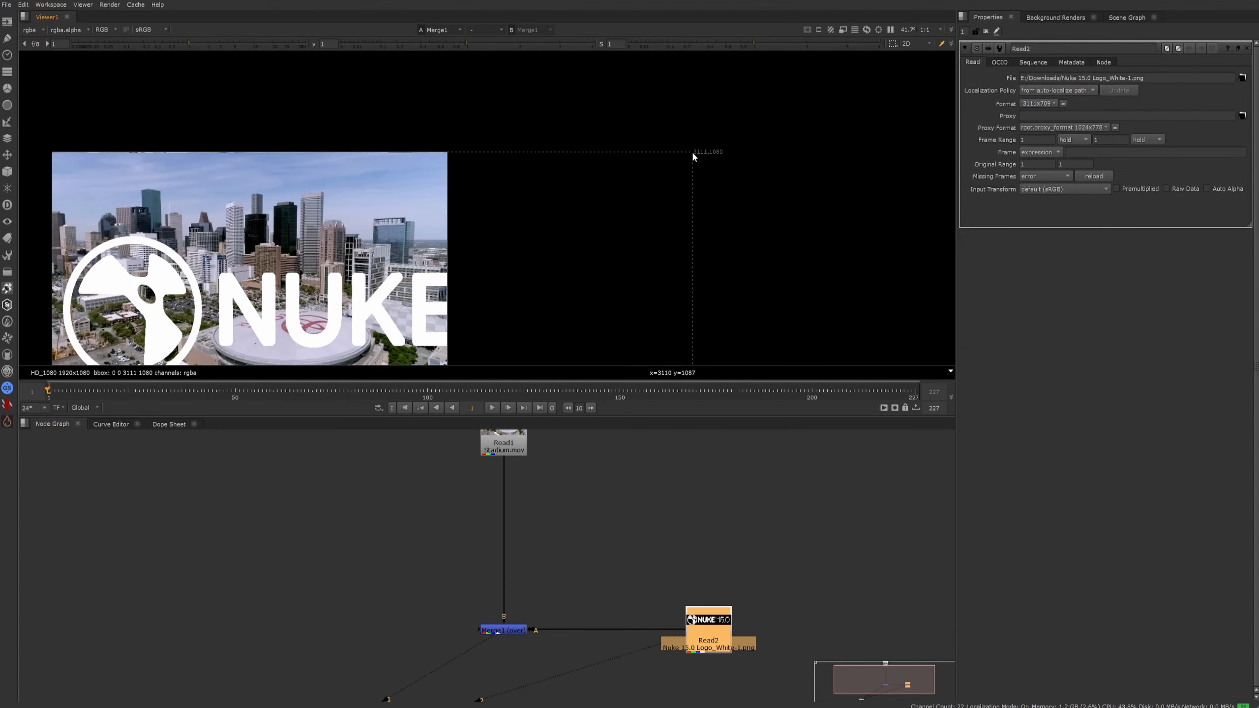
{"action": "middle_click_drag", "start_coordinate": [692, 153], "coordinate": [679, 69]}
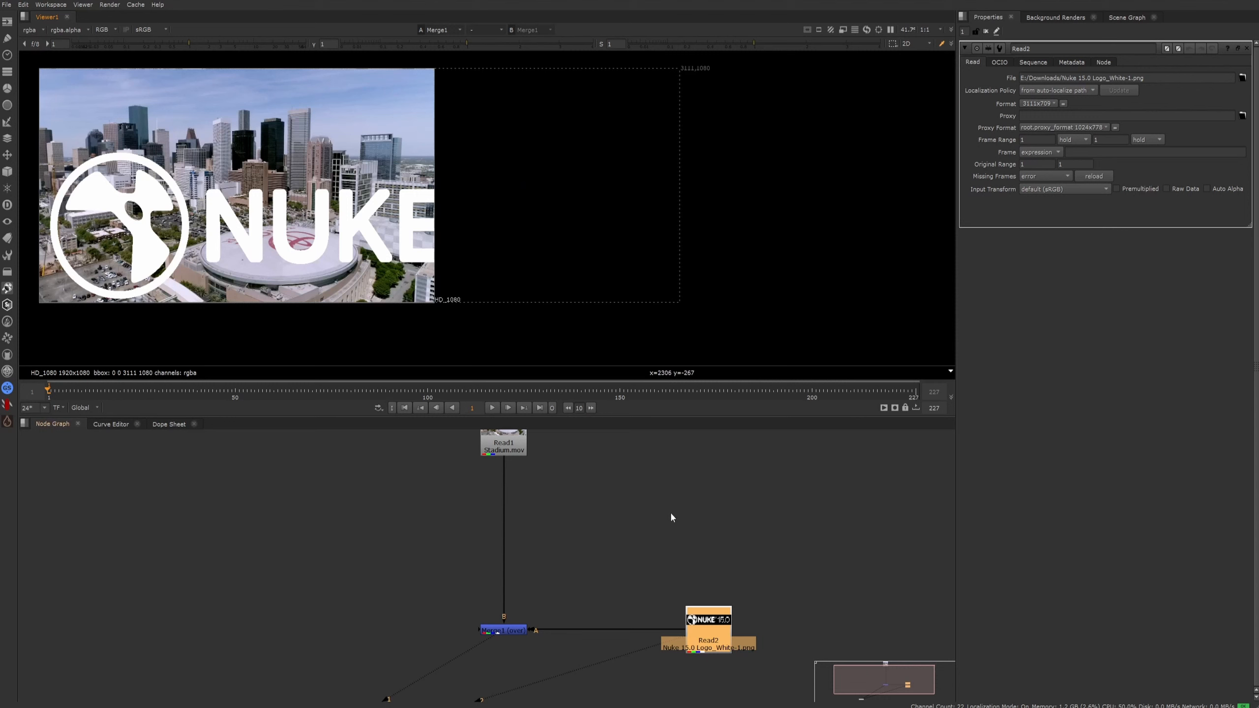
{"action": "middle_click_drag", "start_coordinate": [347, 228], "coordinate": [469, 224]}
{"action": "left_click", "coordinate": [594, 537]}
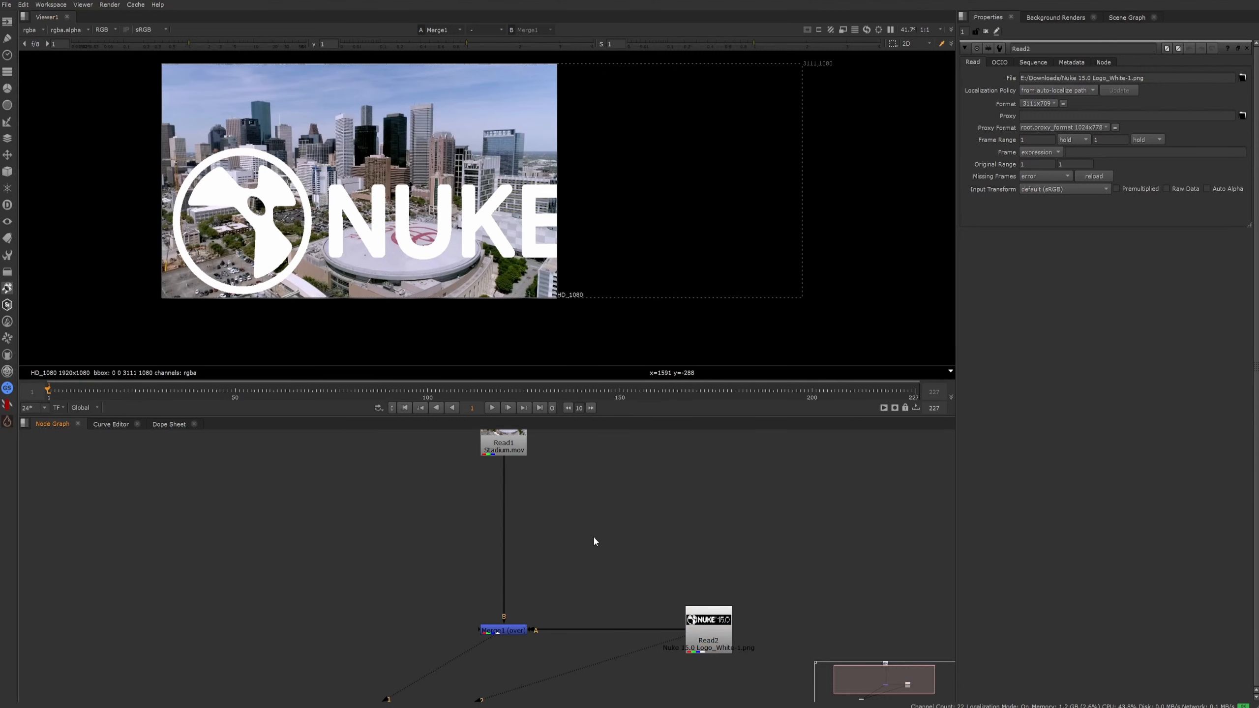
Step: Add an unconnected Reformat node above the link between the logo and the Merge node, with its properties open
{"action": "scroll", "coordinate": [644, 598], "scroll_direction": "up", "scroll_amount": 3}
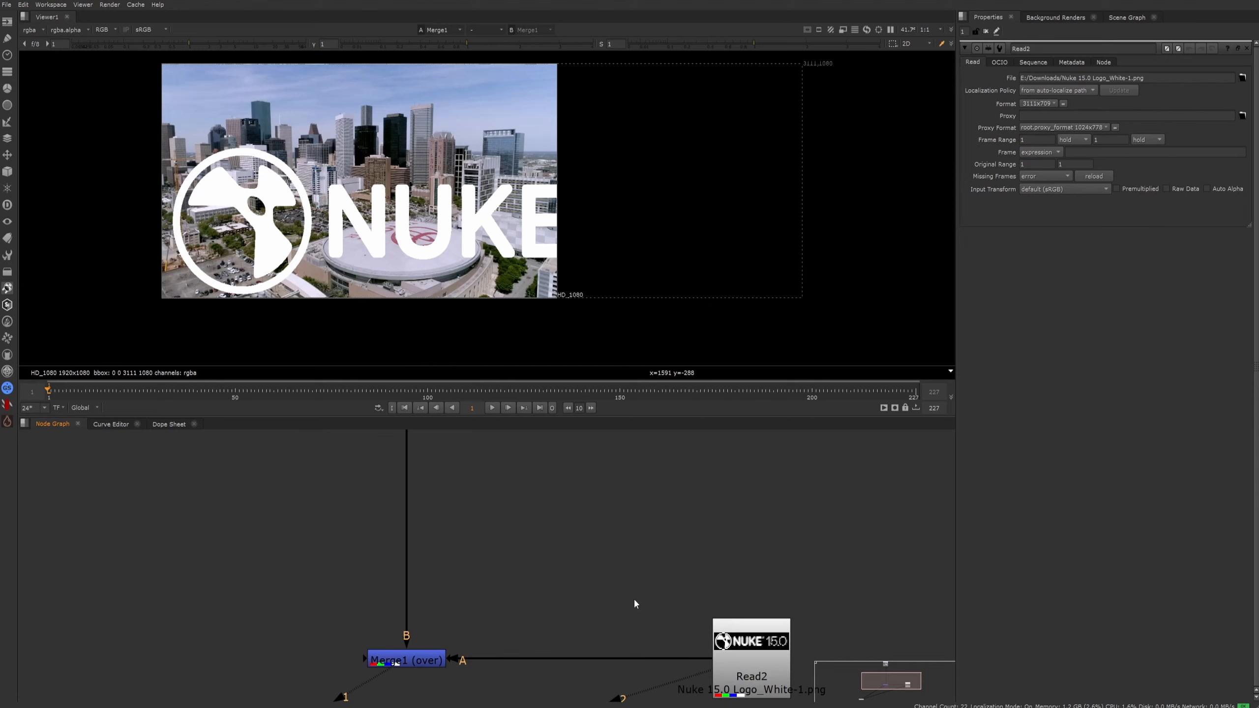
{"action": "key", "text": "Tab"}
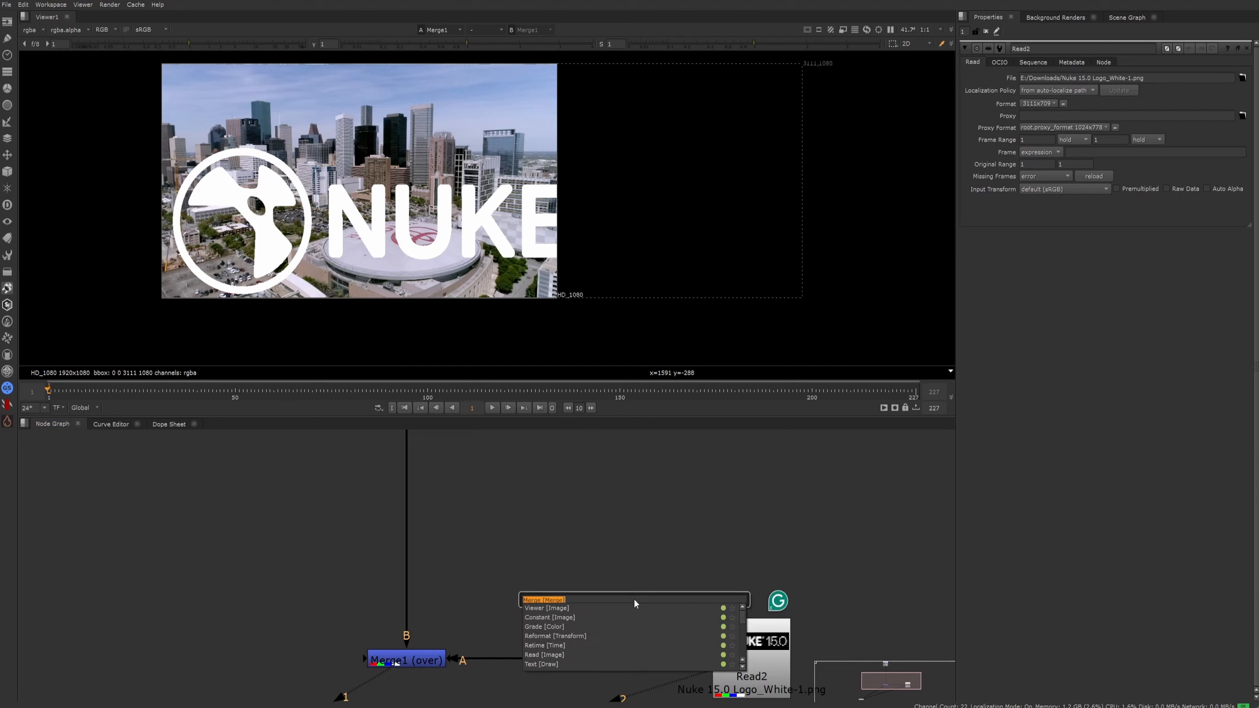
{"action": "type", "text": "refor"}
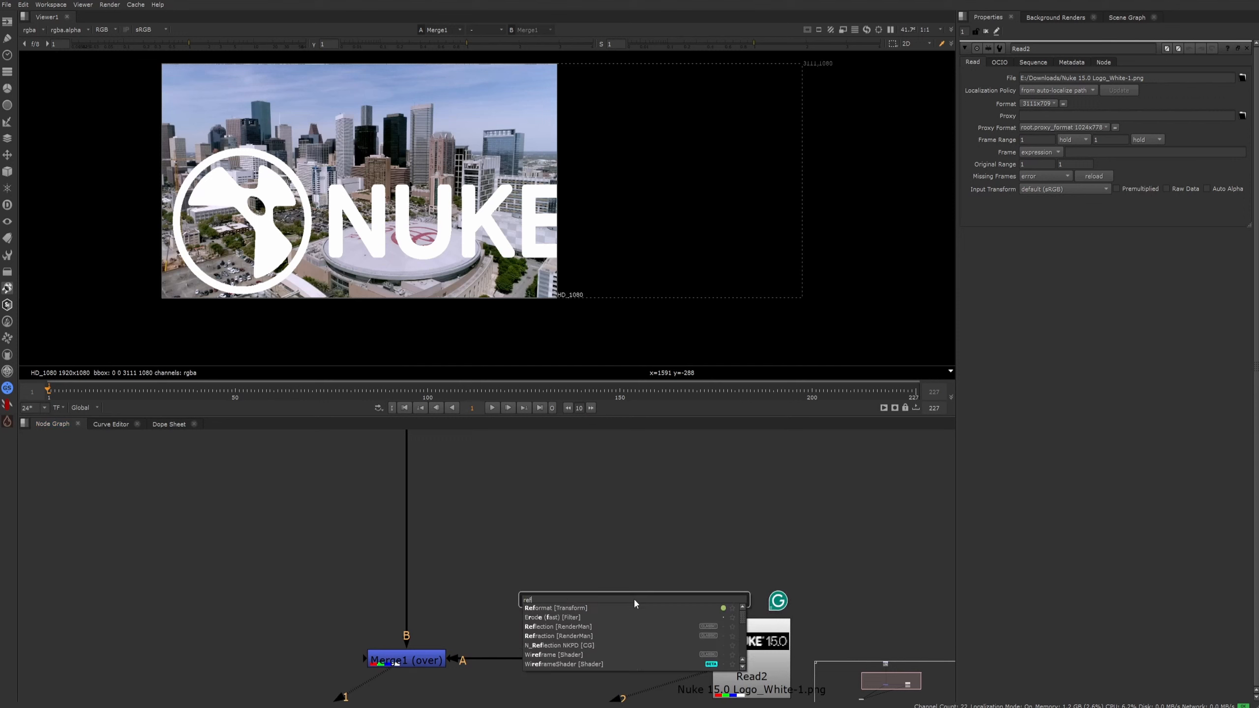
{"action": "left_click", "coordinate": [545, 609]}
{"action": "left_click_drag", "start_coordinate": [656, 602], "coordinate": [609, 606]}
{"action": "left_click", "coordinate": [671, 572]}
{"action": "left_click", "coordinate": [596, 610]}
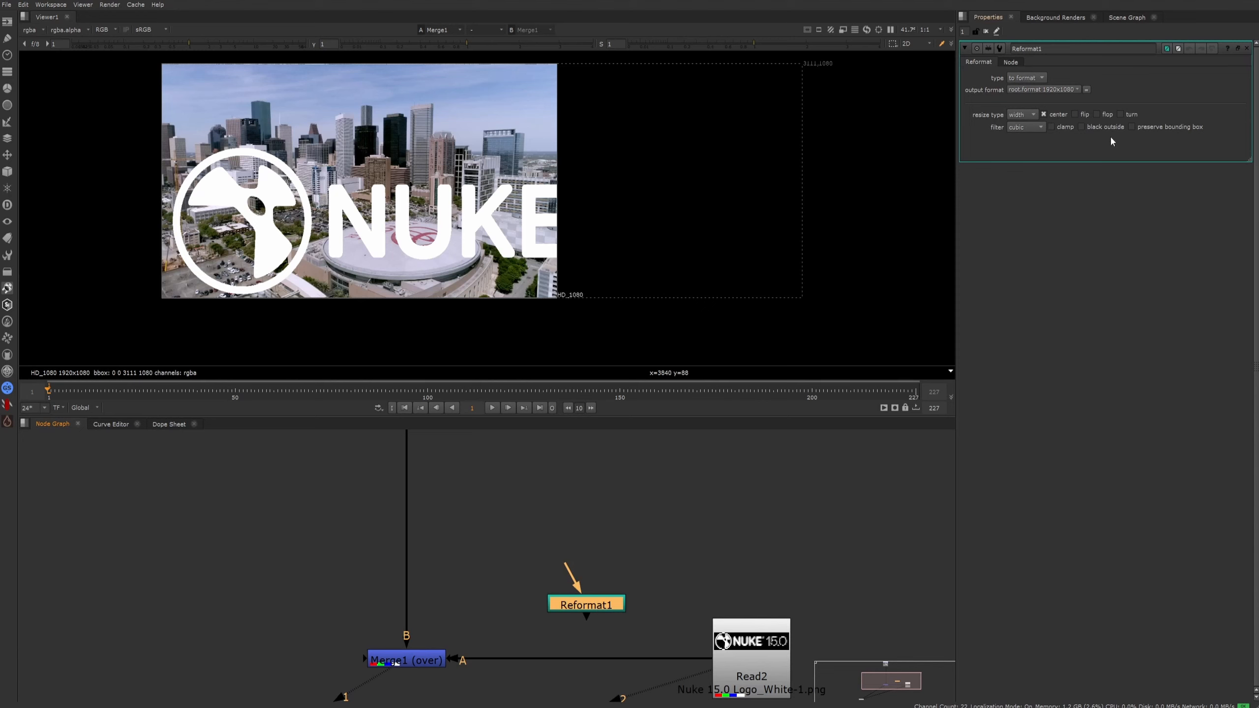
Step: Check the full size format in the project settings, then reopen the Reformat node's properties
{"action": "left_click", "coordinate": [788, 506]}
{"action": "key", "text": "s"}
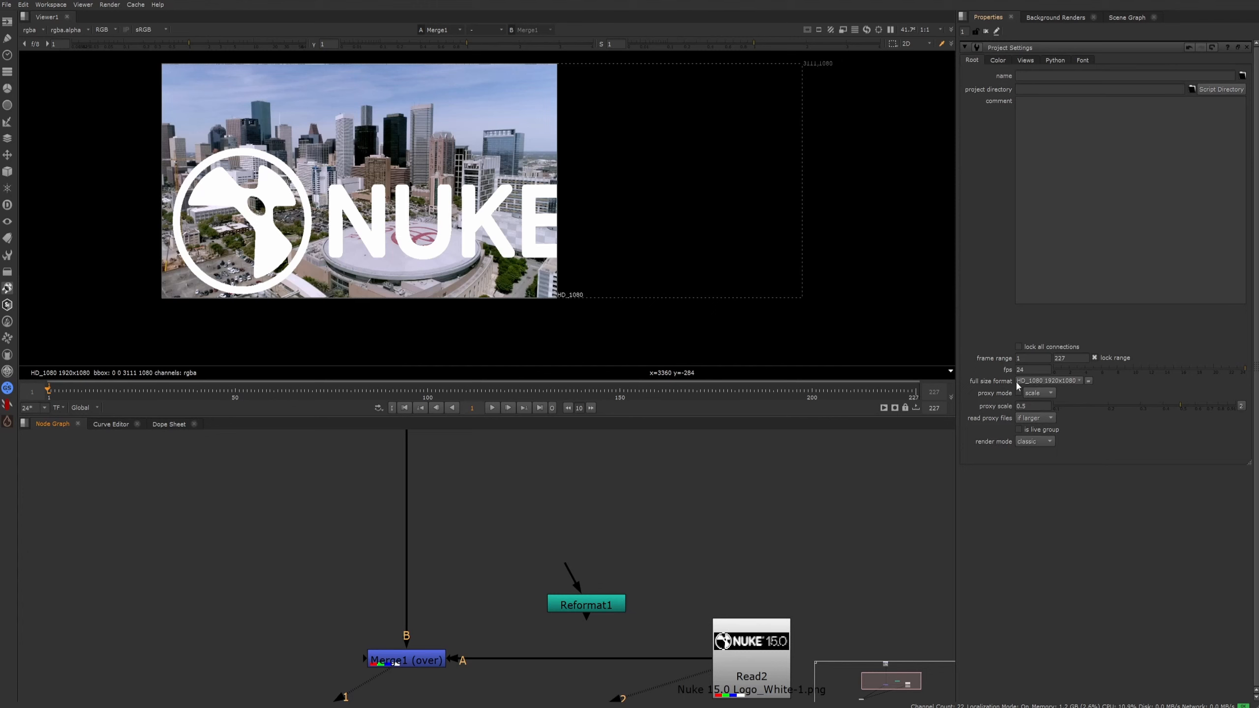
{"action": "left_click", "coordinate": [586, 607]}
{"action": "left_click", "coordinate": [729, 597]}
{"action": "double_click", "coordinate": [596, 610]}
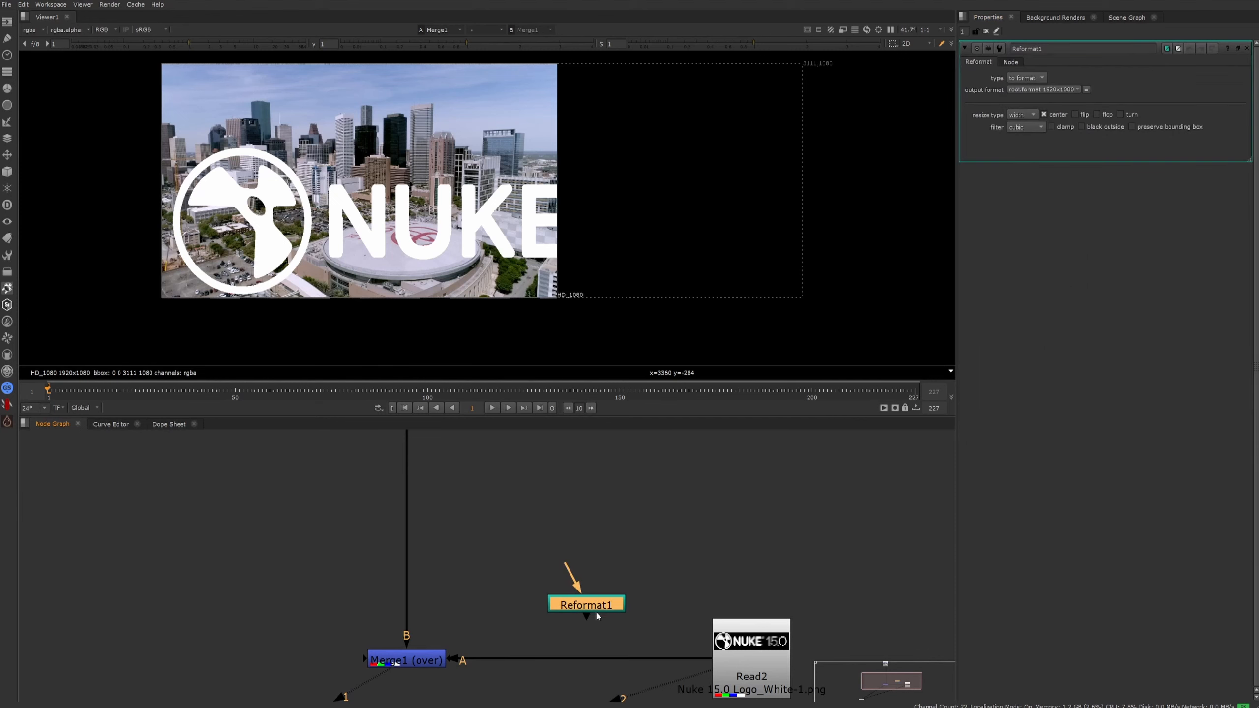
Step: Insert the Reformat node into the link between the logo node and the Merge node's A input
{"action": "middle_click_drag", "start_coordinate": [596, 611], "coordinate": [614, 569]}
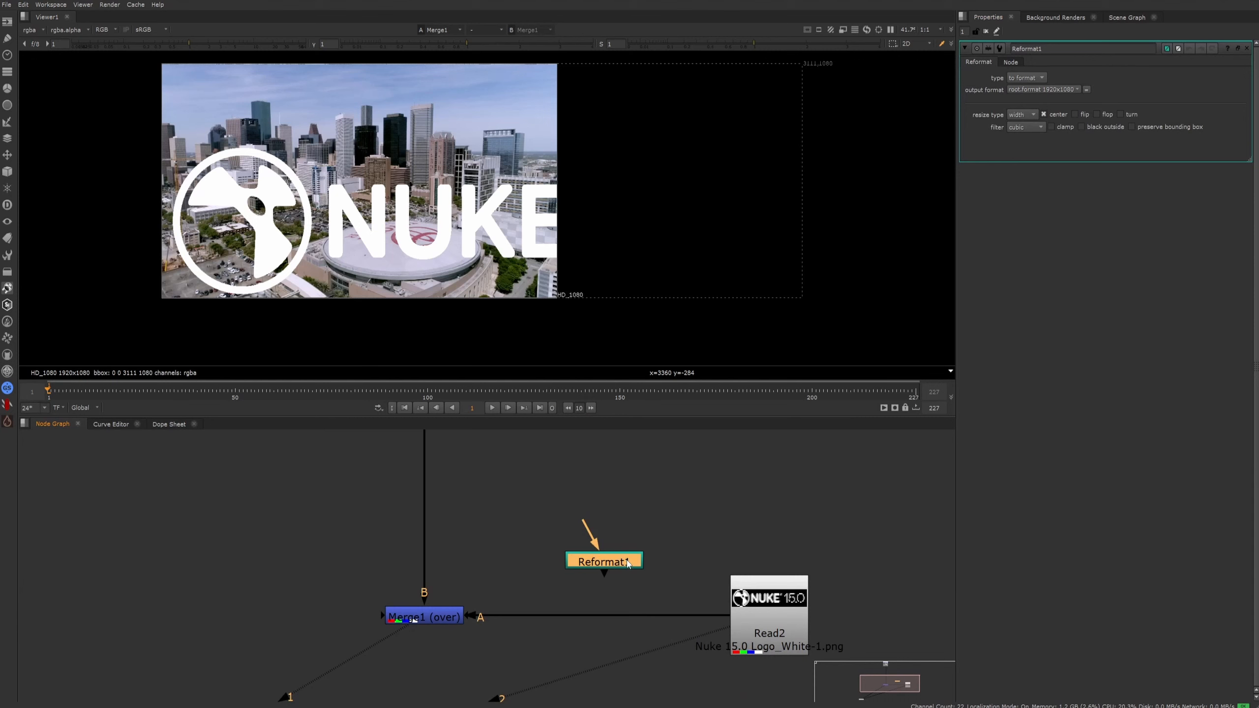
{"action": "left_click", "coordinate": [643, 557]}
{"action": "left_click_drag", "start_coordinate": [610, 564], "coordinate": [623, 616]}
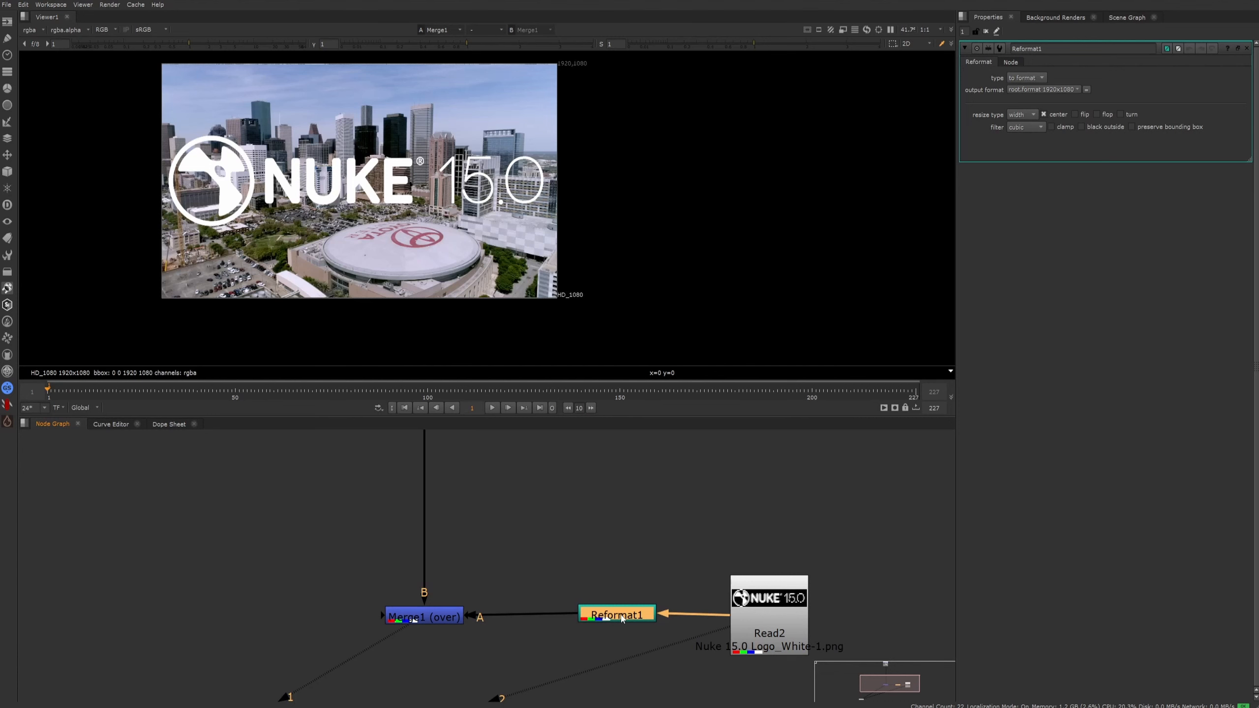
Step: Compare the original logo with the Reformat output through the Viewer's second input, then return the Viewer to the Merge result
{"action": "left_click", "coordinate": [775, 629]}
{"action": "key", "text": "2"}
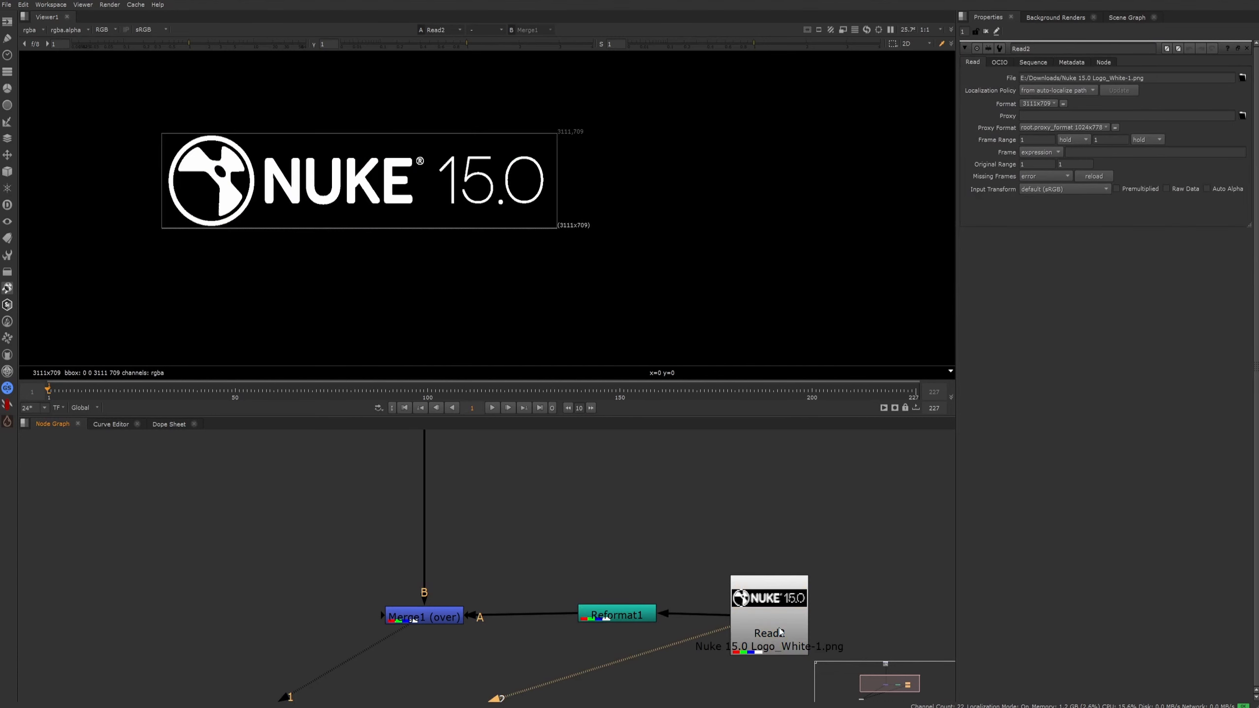
{"action": "scroll", "coordinate": [576, 232], "scroll_direction": "up", "scroll_amount": 5}
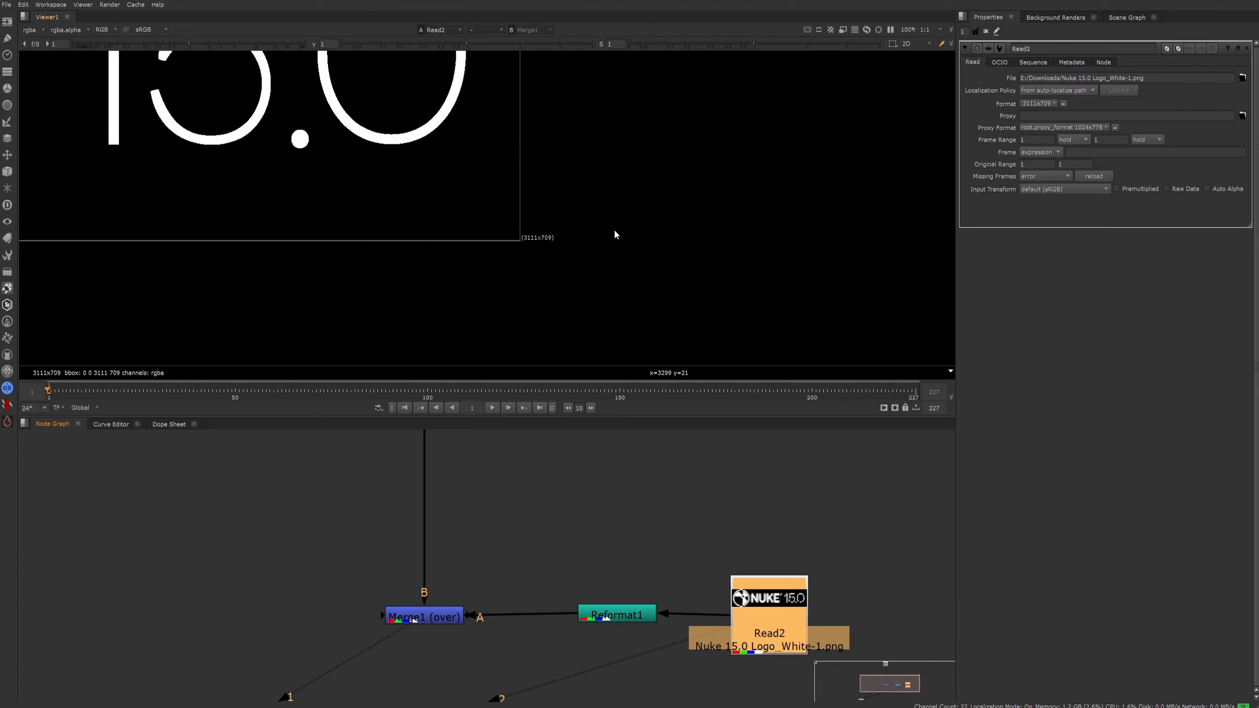
{"action": "left_click", "coordinate": [627, 626]}
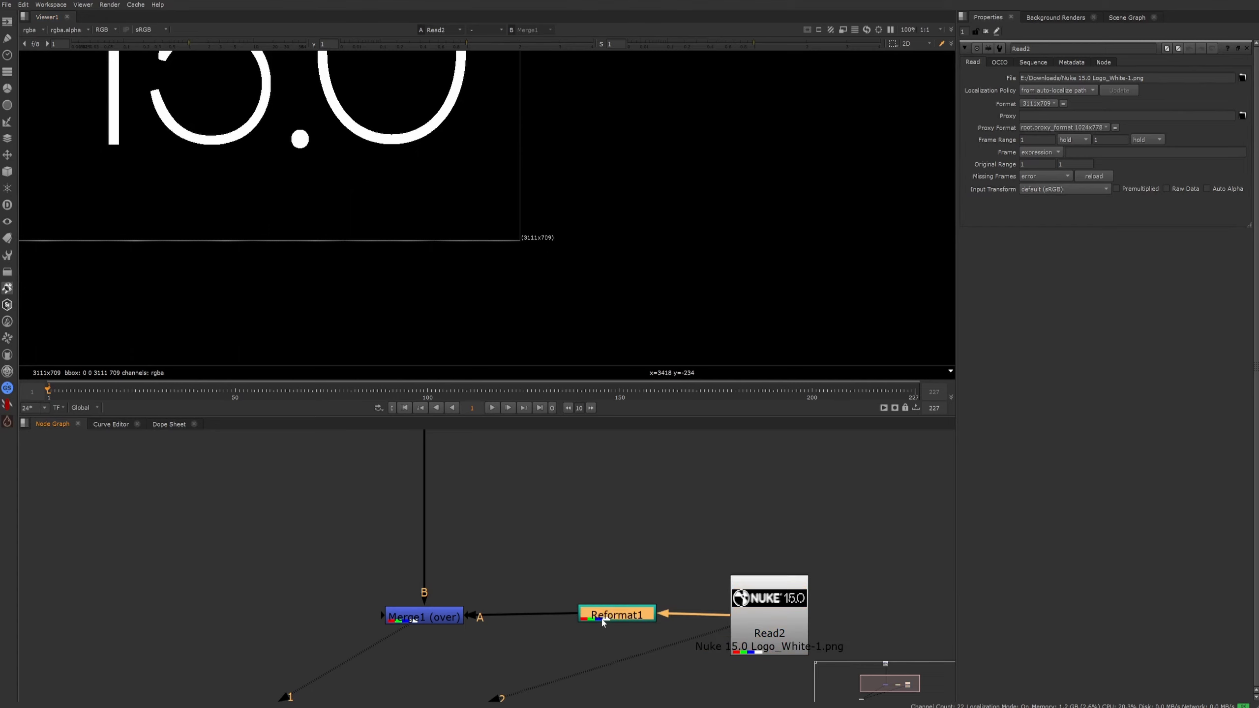
{"action": "key", "text": "2"}
{"action": "scroll", "coordinate": [582, 238], "scroll_direction": "down", "scroll_amount": 3}
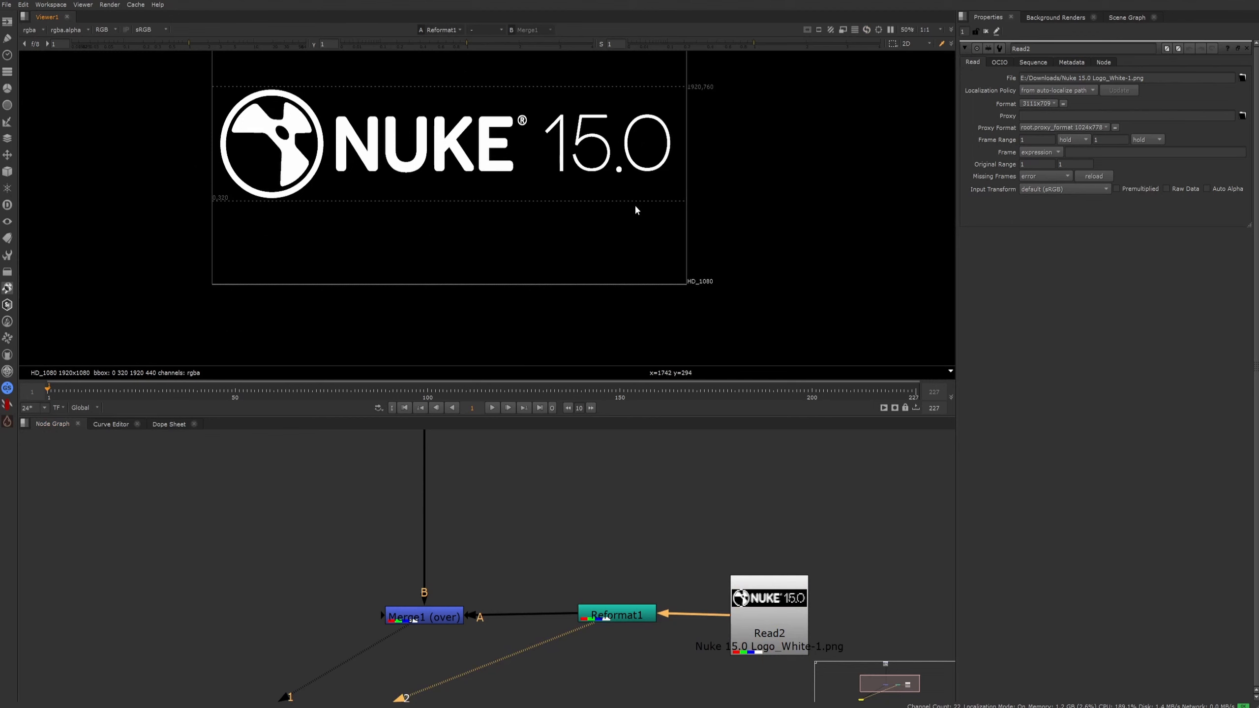
{"action": "middle_click_drag", "start_coordinate": [636, 208], "coordinate": [640, 282]}
{"action": "key", "text": "1"}
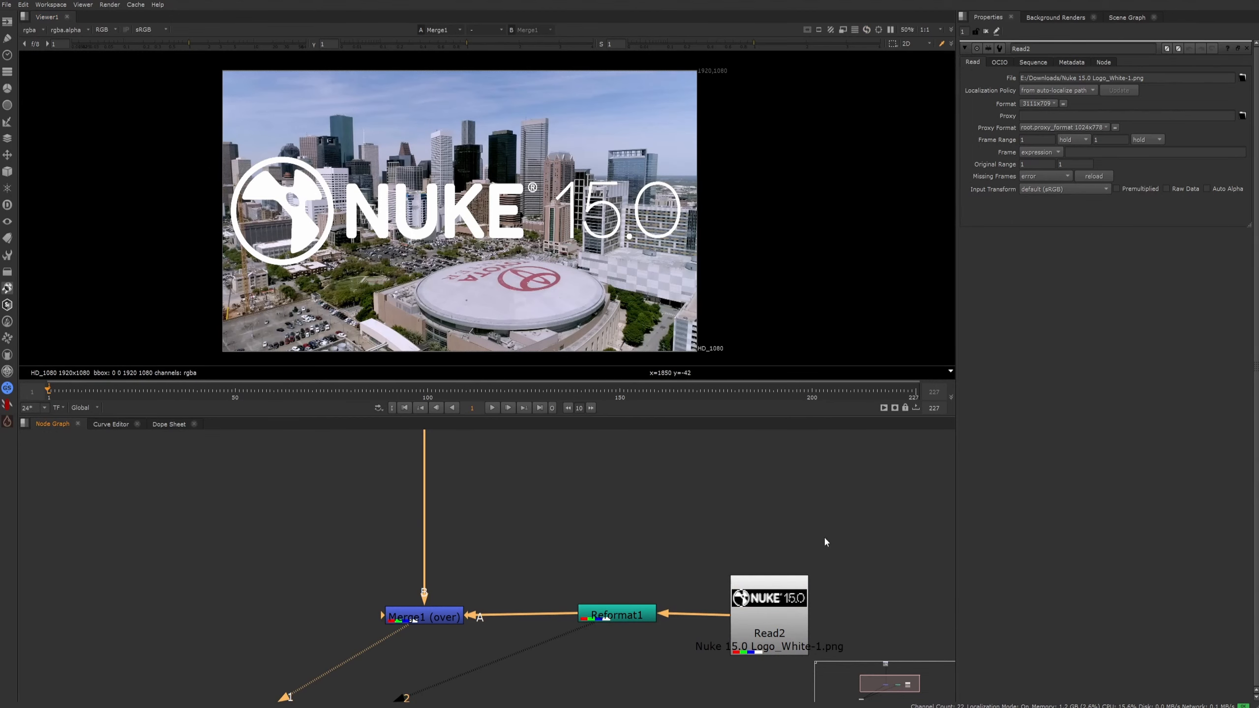
Step: Examine the node tree from the stadium footage and the reformatted logo down to the Merge node
{"action": "left_click_drag", "start_coordinate": [778, 608], "coordinate": [767, 602]}
{"action": "middle_click_drag", "start_coordinate": [658, 591], "coordinate": [541, 565]}
{"action": "left_click", "coordinate": [521, 588]}
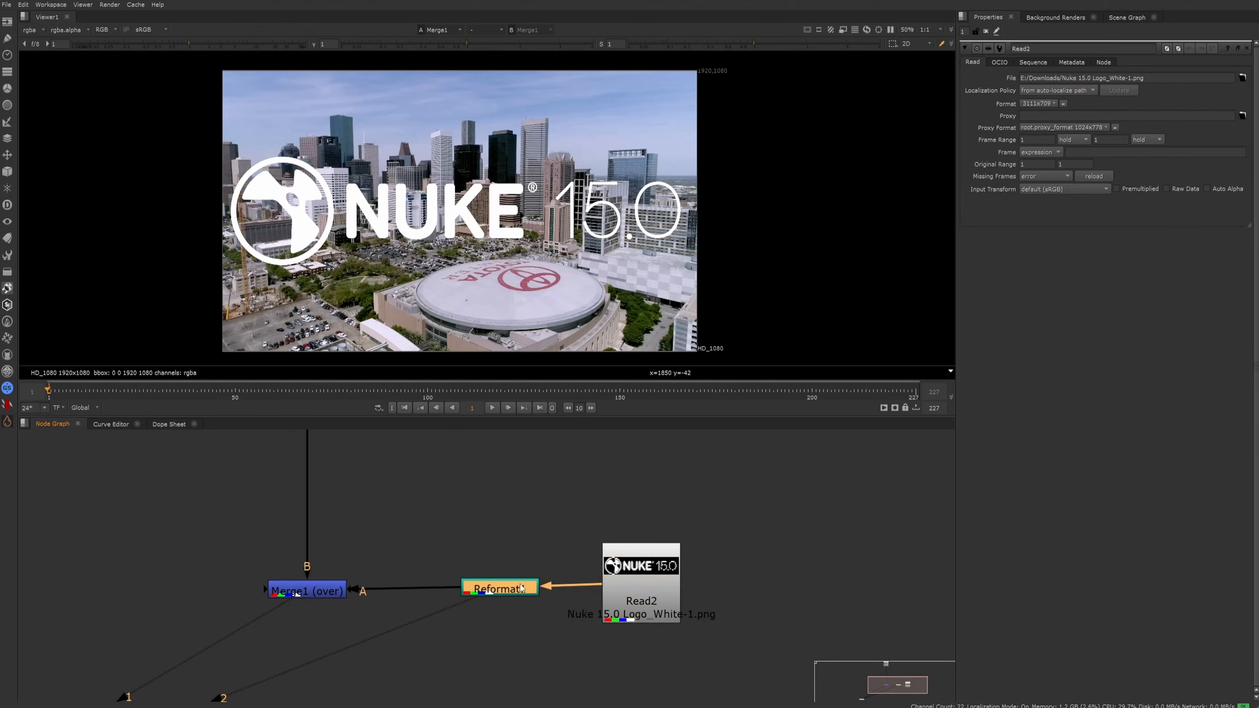
{"action": "scroll", "coordinate": [522, 588], "scroll_direction": "down", "scroll_amount": 2}
{"action": "left_click", "coordinate": [593, 584]}
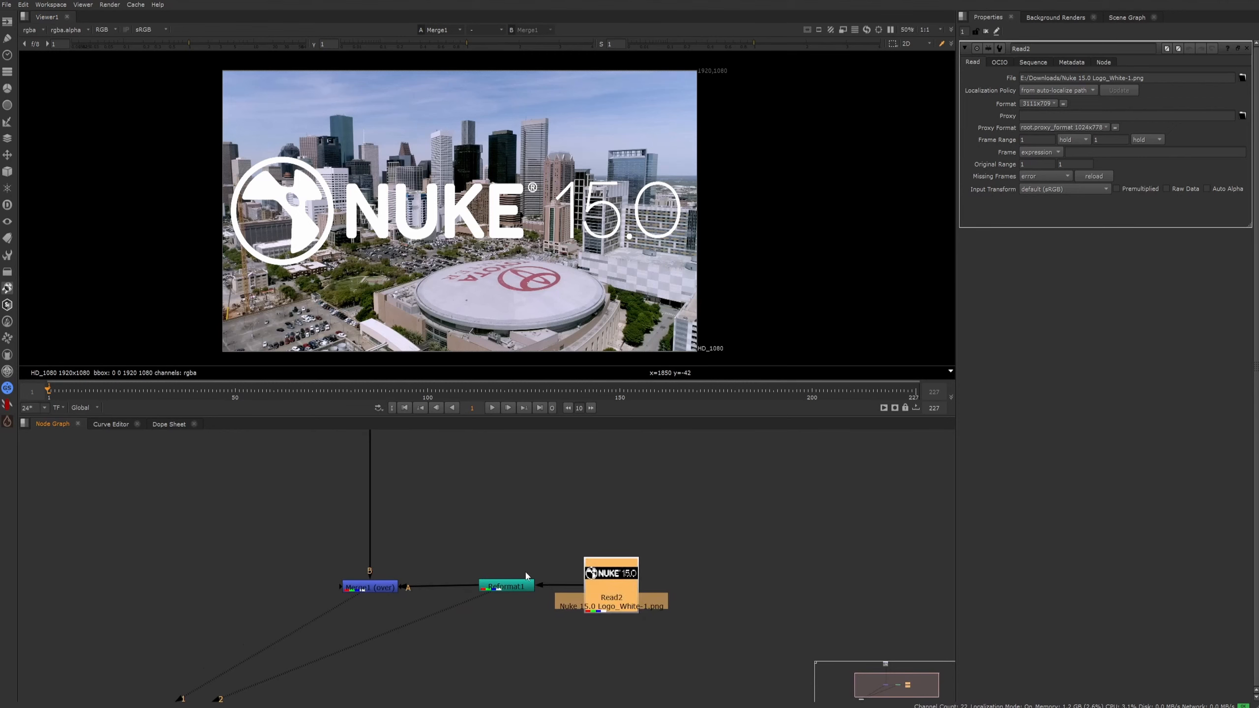
{"action": "middle_click_drag", "start_coordinate": [526, 576], "coordinate": [584, 616]}
{"action": "scroll", "coordinate": [635, 620], "scroll_direction": "down", "scroll_amount": 3}
{"action": "left_click_drag", "start_coordinate": [707, 666], "coordinate": [569, 570]}
{"action": "scroll", "coordinate": [632, 616], "scroll_direction": "up", "scroll_amount": 1}
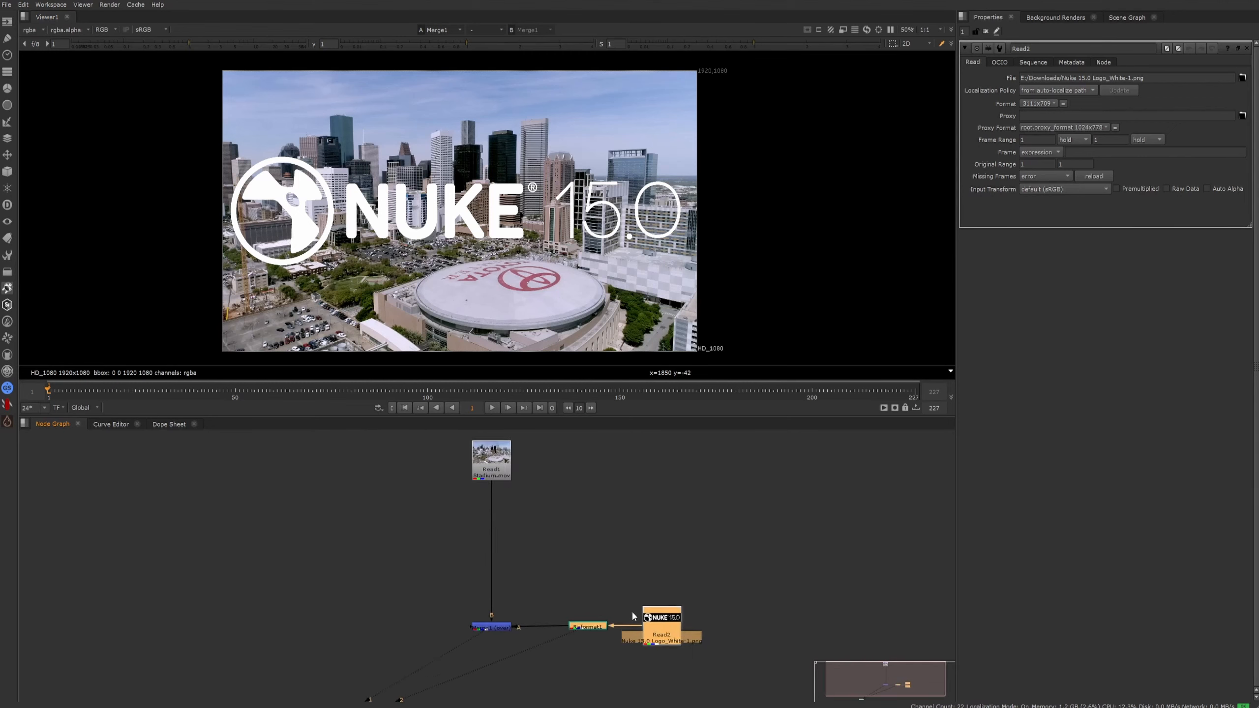
{"action": "scroll", "coordinate": [632, 612], "scroll_direction": "up", "scroll_amount": 3}
{"action": "scroll", "coordinate": [529, 523], "scroll_direction": "down", "scroll_amount": 3}
{"action": "middle_click_drag", "start_coordinate": [519, 502], "coordinate": [560, 551]}
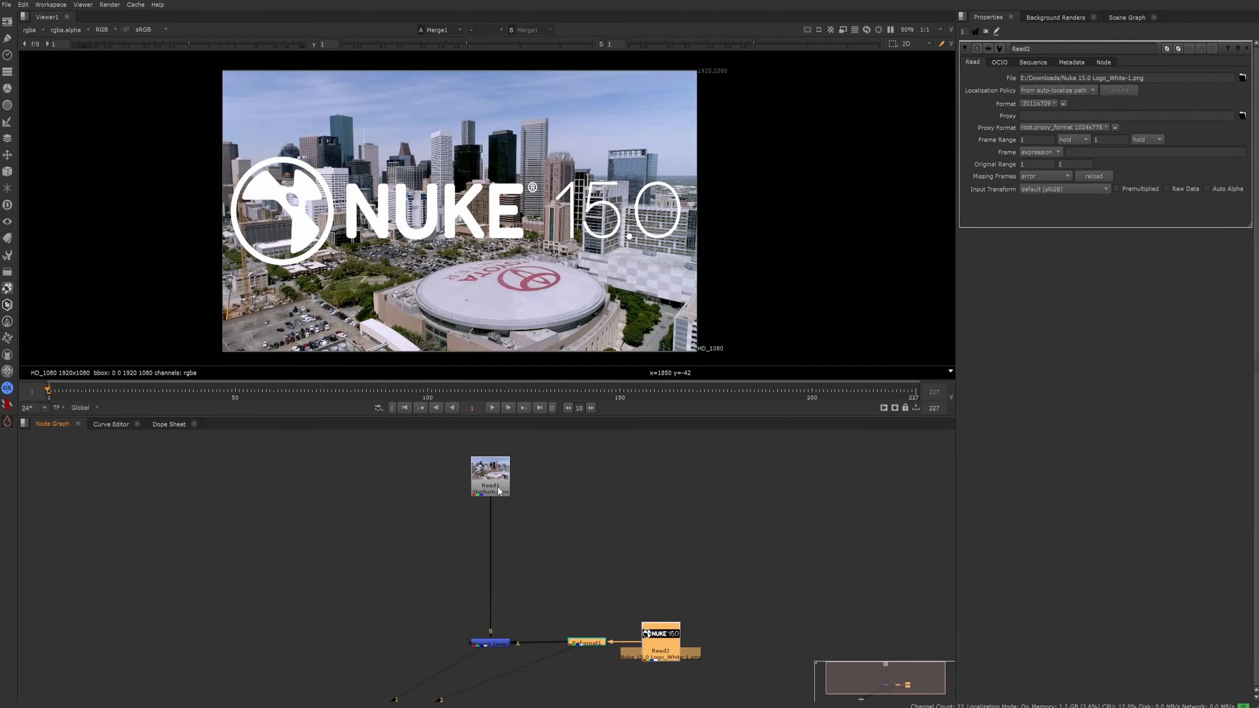
Step: Disable and re-enable the Reformat node to compare the composite with and without it, and inspect the fitted logo
{"action": "left_click", "coordinate": [591, 627]}
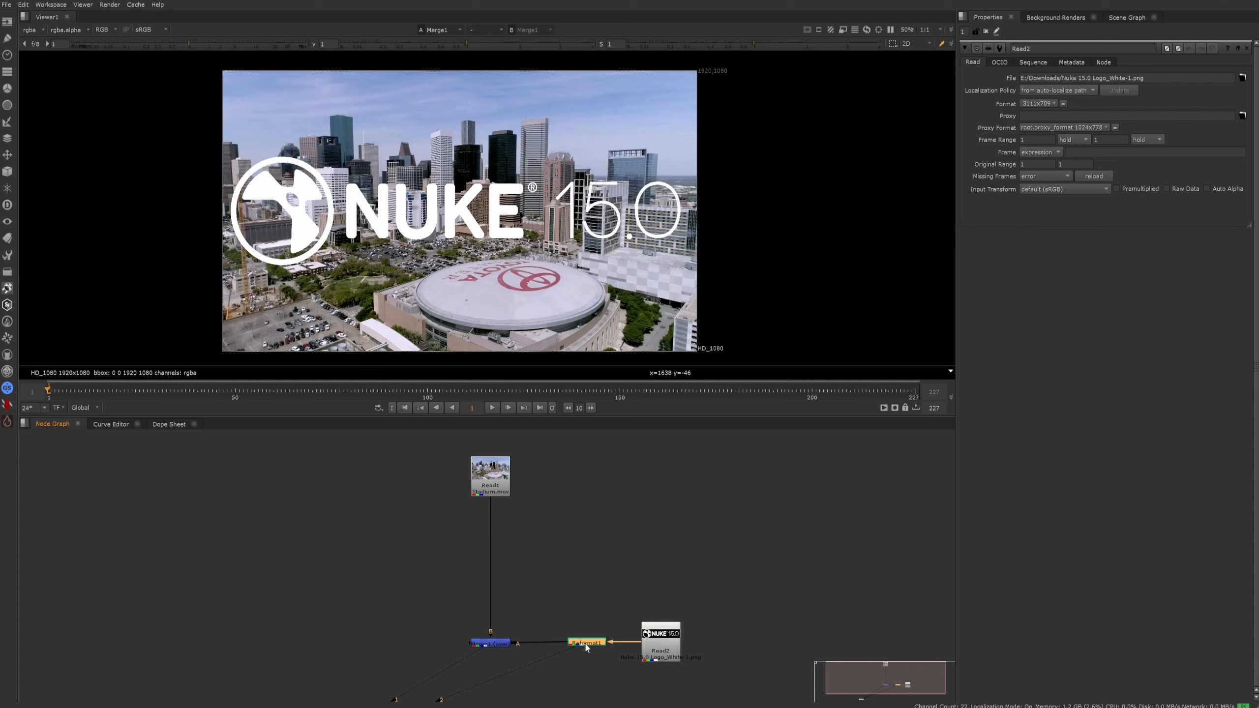
{"action": "key", "text": "d"}
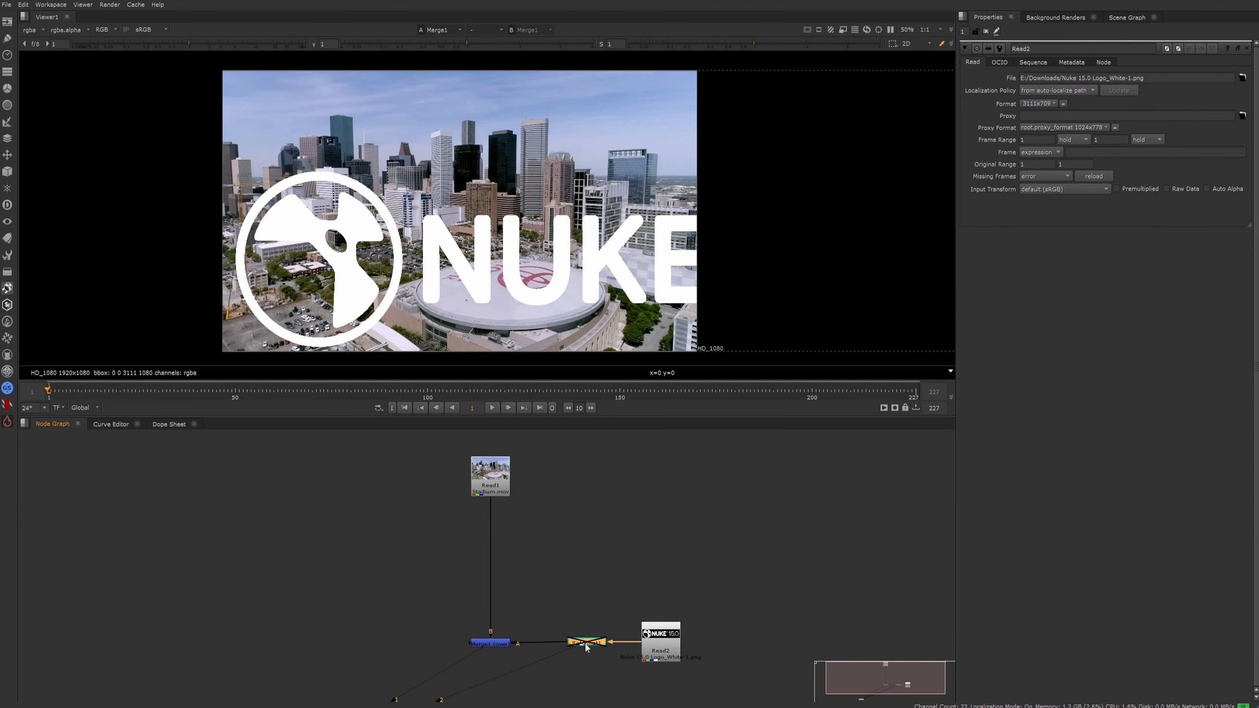
{"action": "key", "text": "d"}
{"action": "key", "text": "d"}
{"action": "key", "text": "d"}
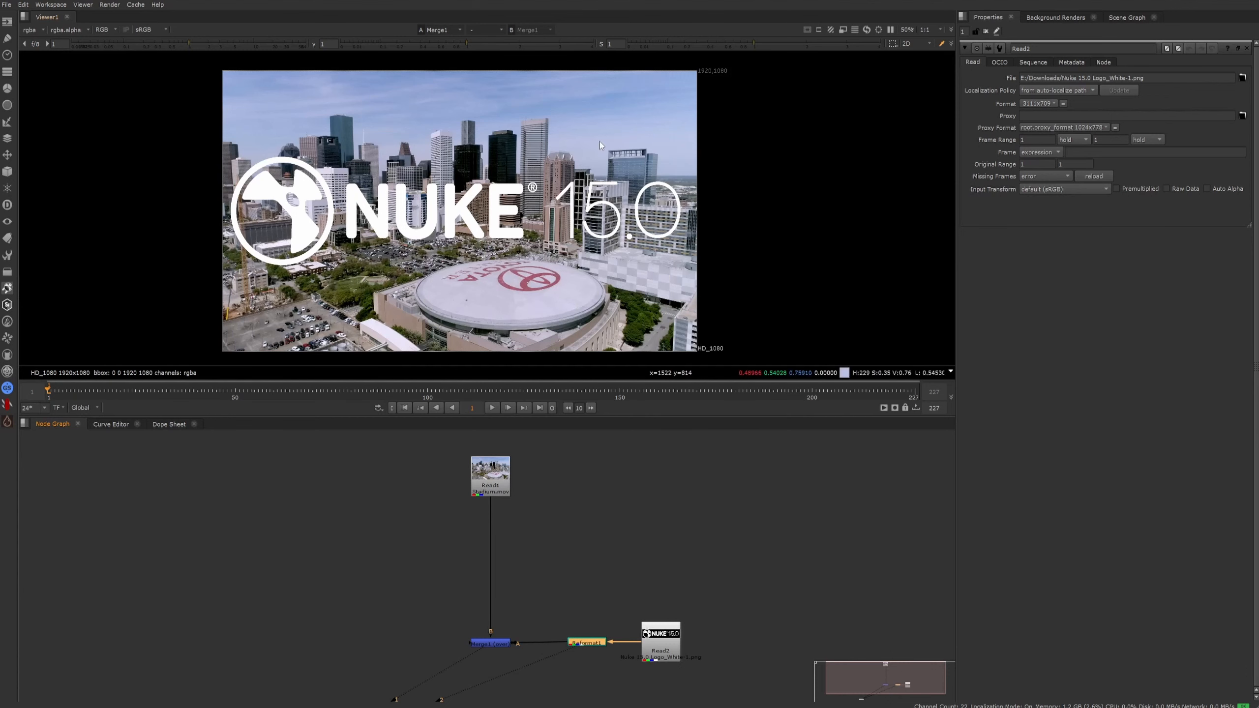
{"action": "scroll", "coordinate": [291, 148], "scroll_direction": "up", "scroll_amount": 4}
{"action": "scroll", "coordinate": [412, 127], "scroll_direction": "down", "scroll_amount": 8}
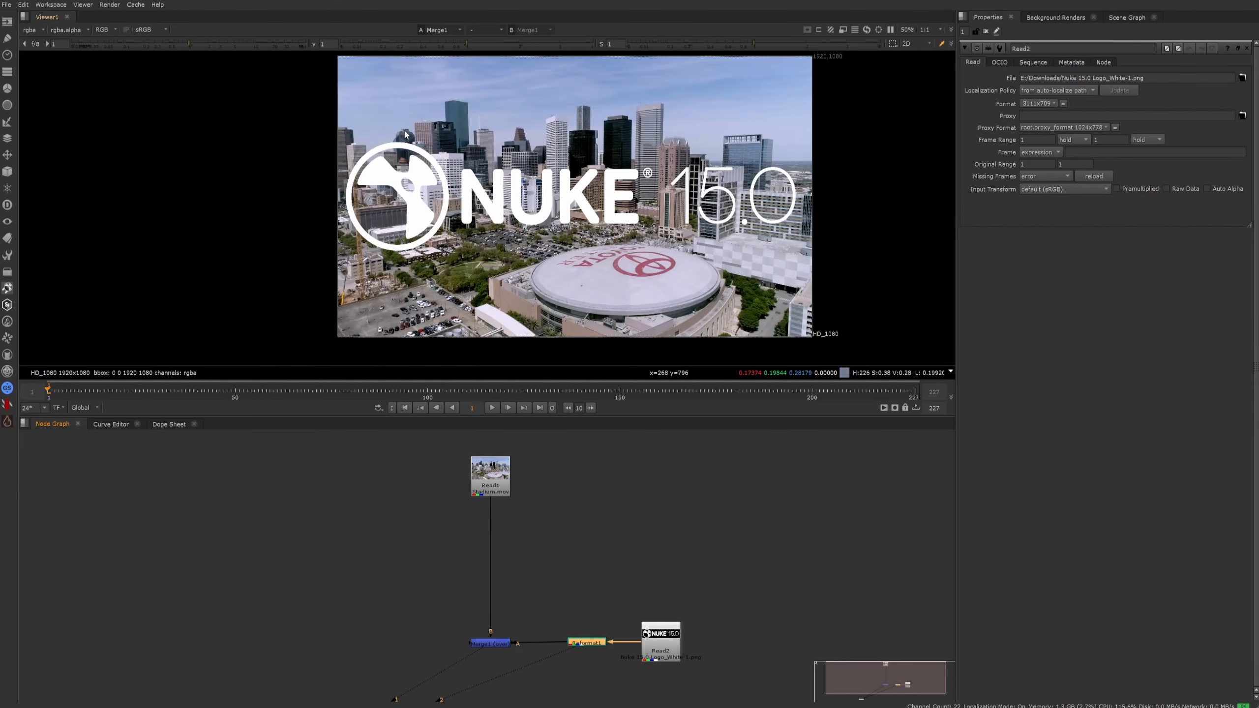
{"action": "scroll", "coordinate": [584, 136], "scroll_direction": "up", "scroll_amount": 3}
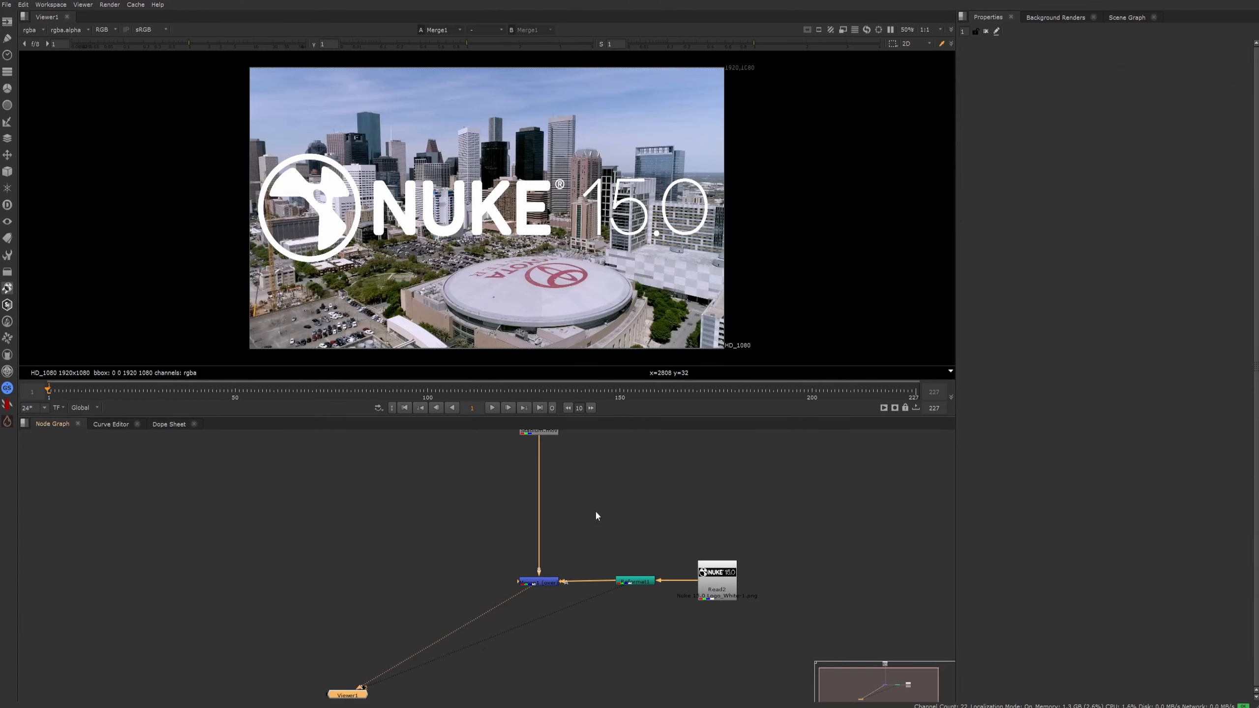
Step: Rearrange the logo branch so the logo node sits directly above Reformat, with Reformat level with the Merge node
{"action": "left_click_drag", "start_coordinate": [793, 643], "coordinate": [575, 515]}
{"action": "left_click_drag", "start_coordinate": [705, 582], "coordinate": [723, 480]}
{"action": "left_click", "coordinate": [812, 593]}
{"action": "left_click_drag", "start_coordinate": [699, 582], "coordinate": [721, 586]}
{"action": "left_click", "coordinate": [629, 557]}
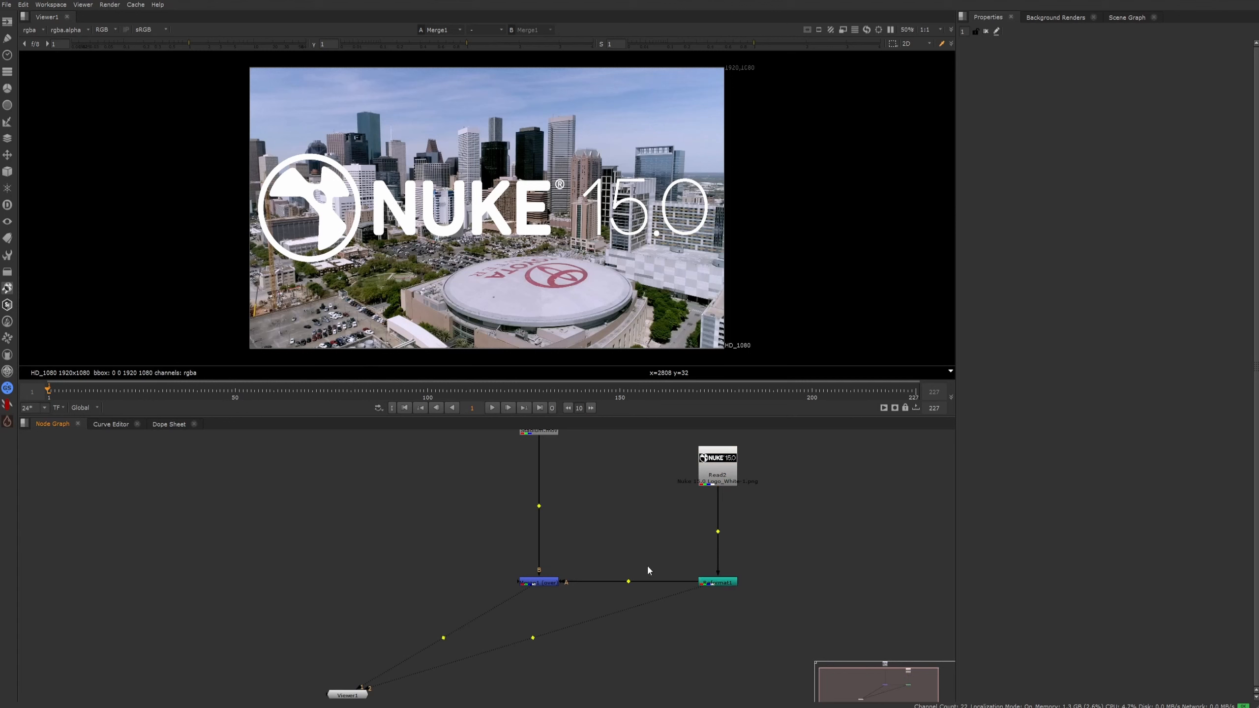
Step: Add a Dot on the link between Reformat and the Merge node's A input, and view it through the Viewer's second input
{"action": "scroll", "coordinate": [646, 566], "scroll_direction": "up", "scroll_amount": 5}
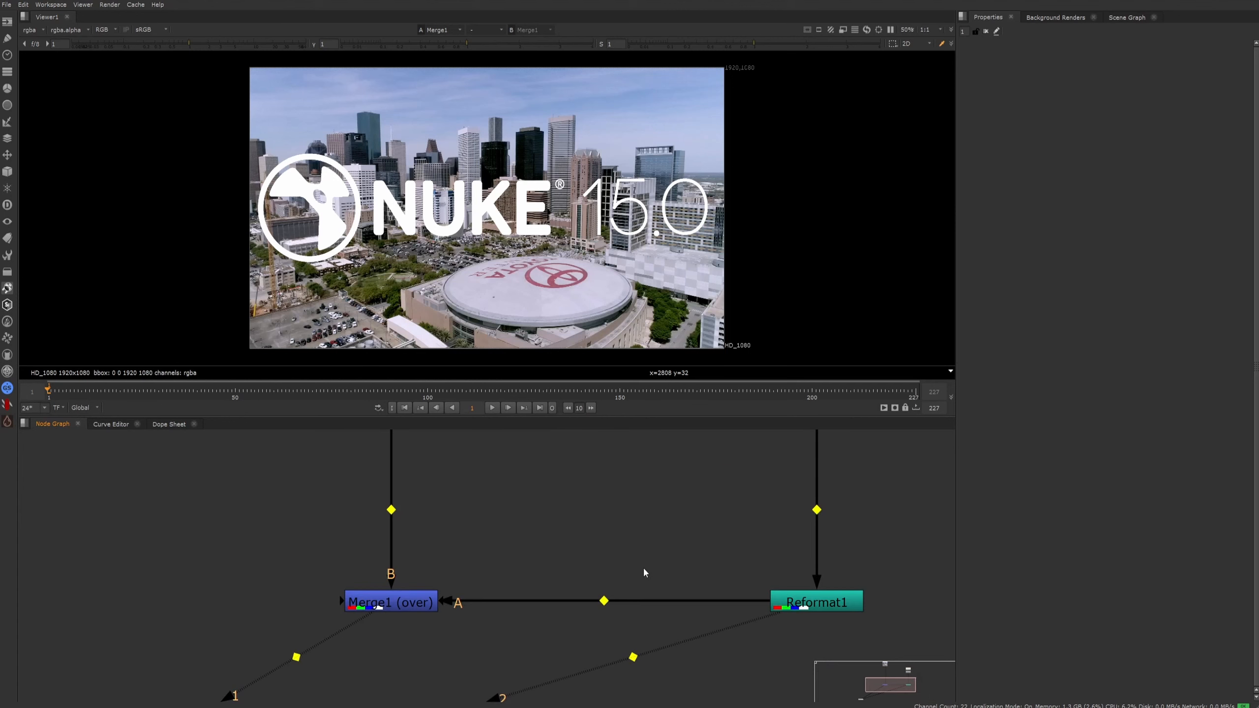
{"action": "middle_click_drag", "start_coordinate": [486, 554], "coordinate": [543, 662]}
{"action": "scroll", "coordinate": [540, 659], "scroll_direction": "down", "scroll_amount": 3}
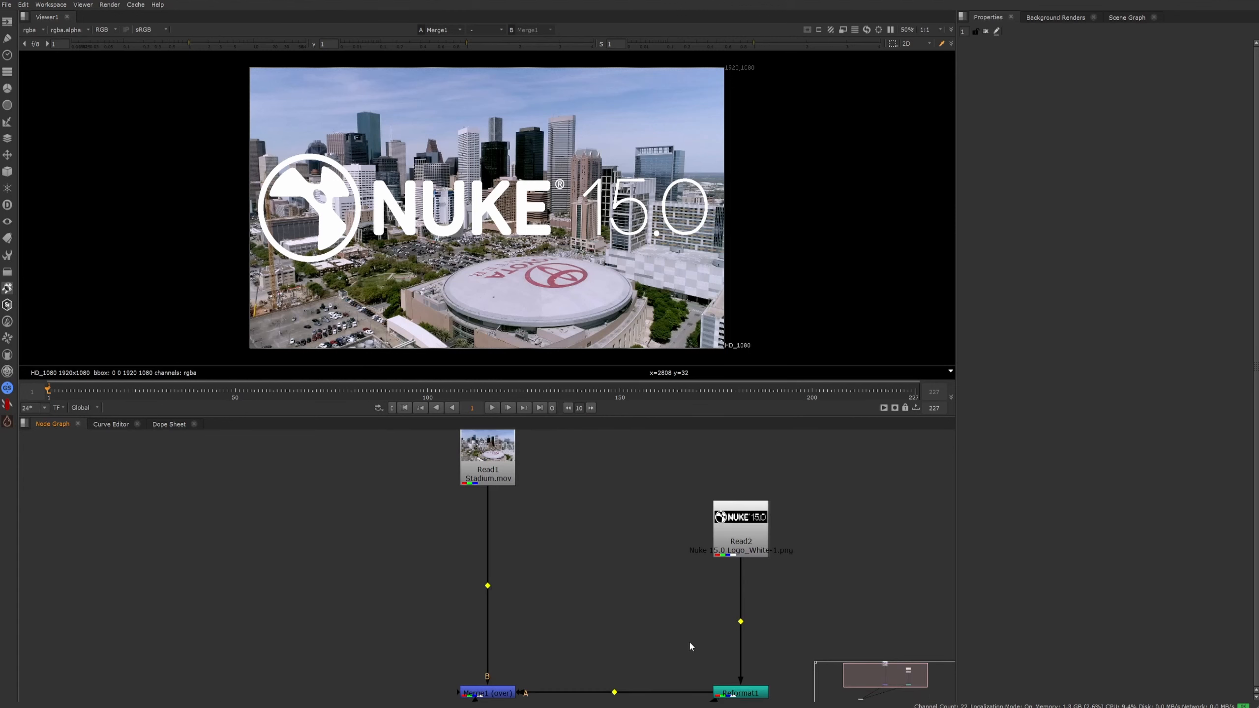
{"action": "middle_click_drag", "start_coordinate": [688, 640], "coordinate": [620, 539]}
{"action": "scroll", "coordinate": [658, 557], "scroll_direction": "up", "scroll_amount": 5}
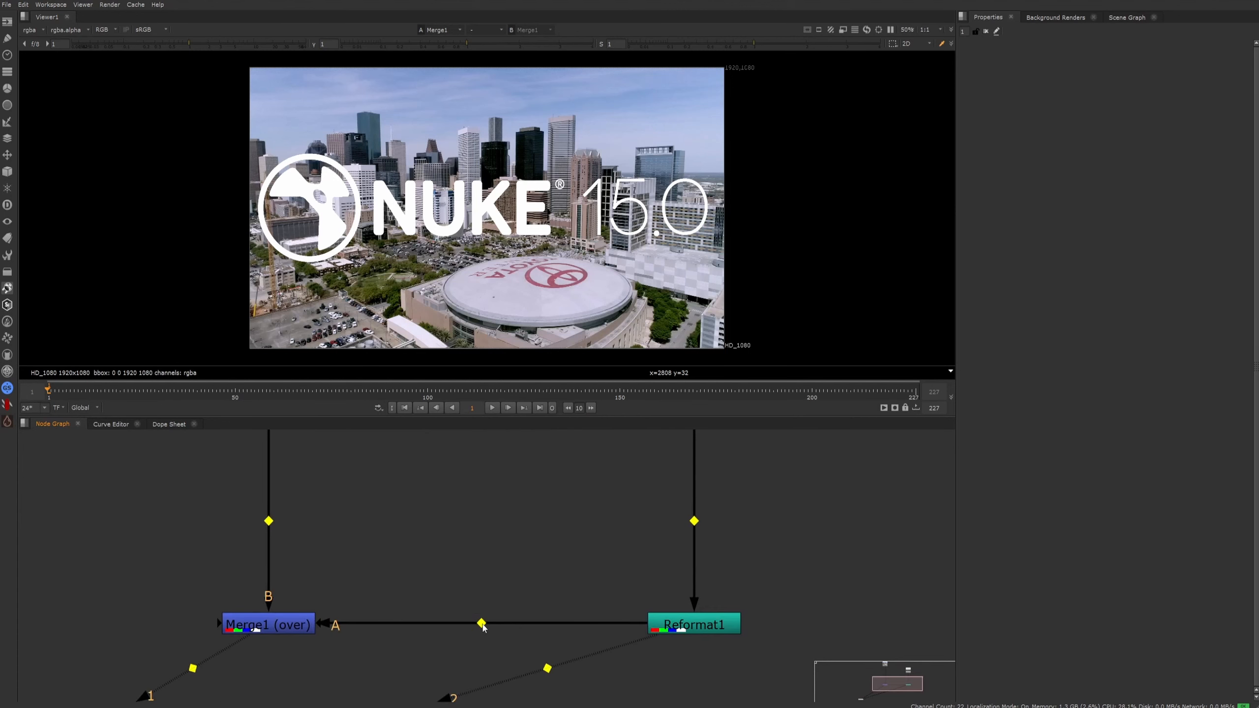
{"action": "left_click", "coordinate": [482, 623], "text": "ctrl"}
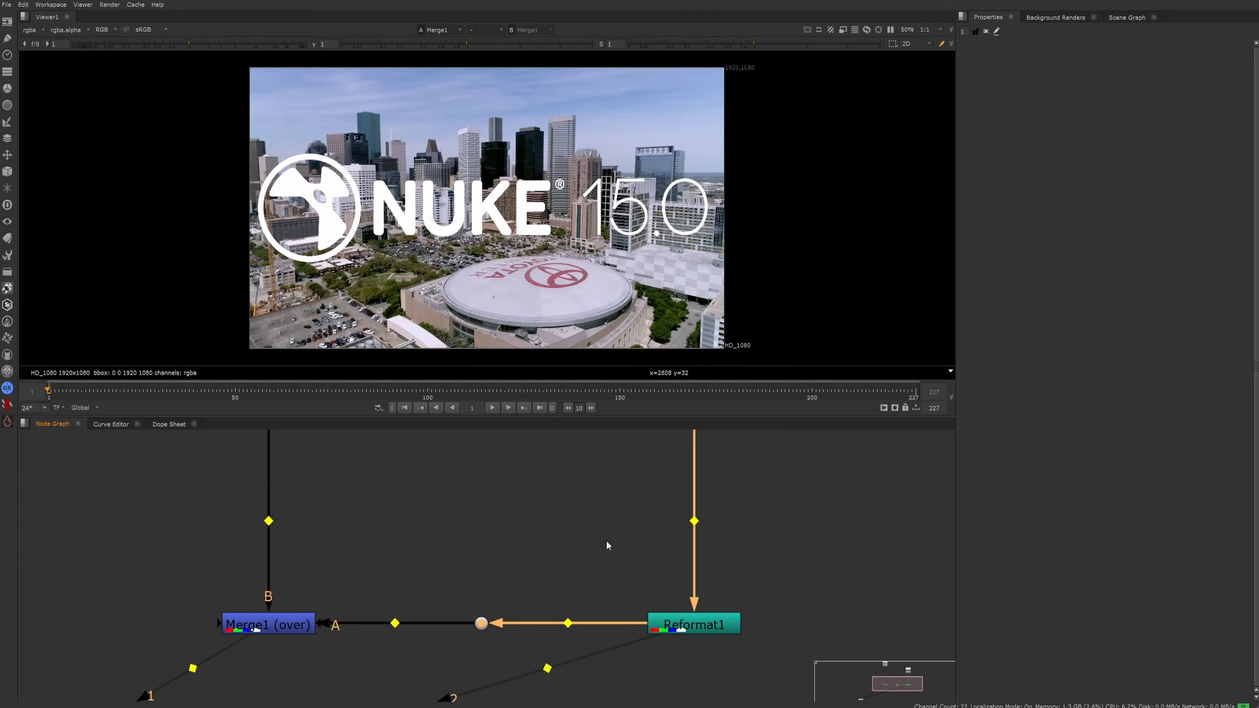
{"action": "left_click", "coordinate": [477, 636]}
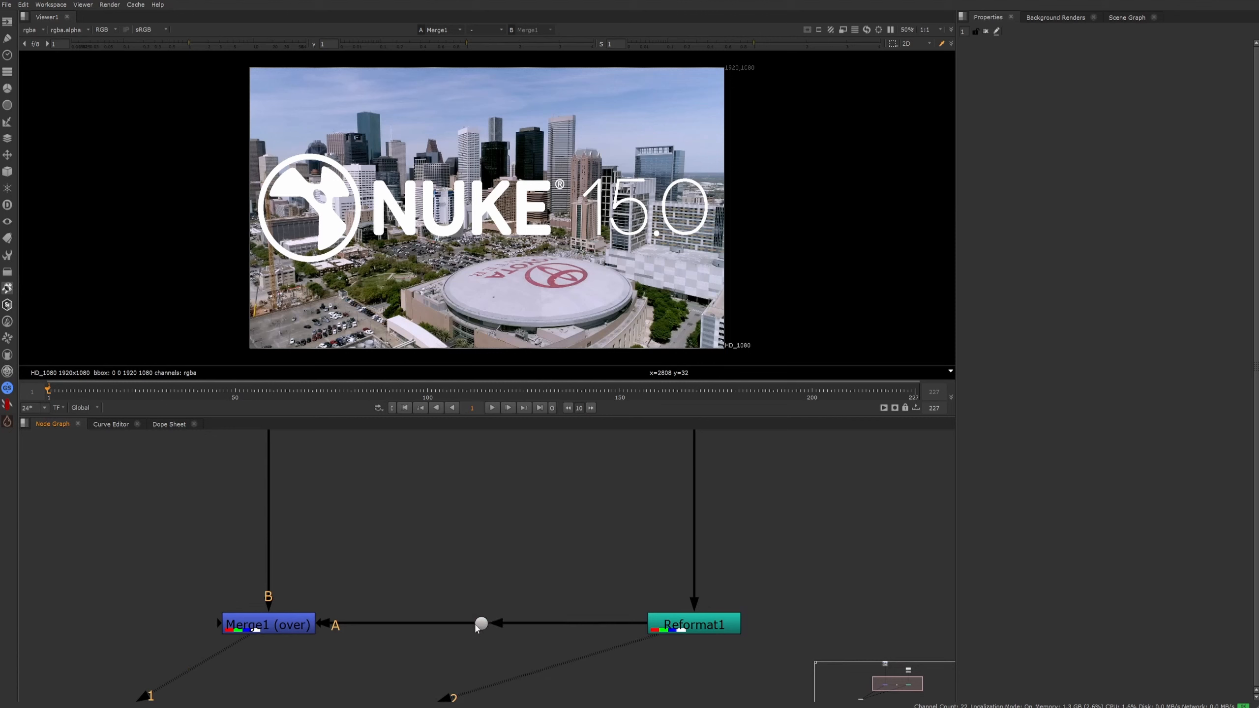
{"action": "mouse_move", "coordinate": [482, 624]}
{"action": "left_mouse_down"}
{"action": "mouse_move", "coordinate": [480, 589]}
{"action": "mouse_move", "coordinate": [479, 640]}
{"action": "mouse_move", "coordinate": [480, 627]}
{"action": "left_mouse_up"}
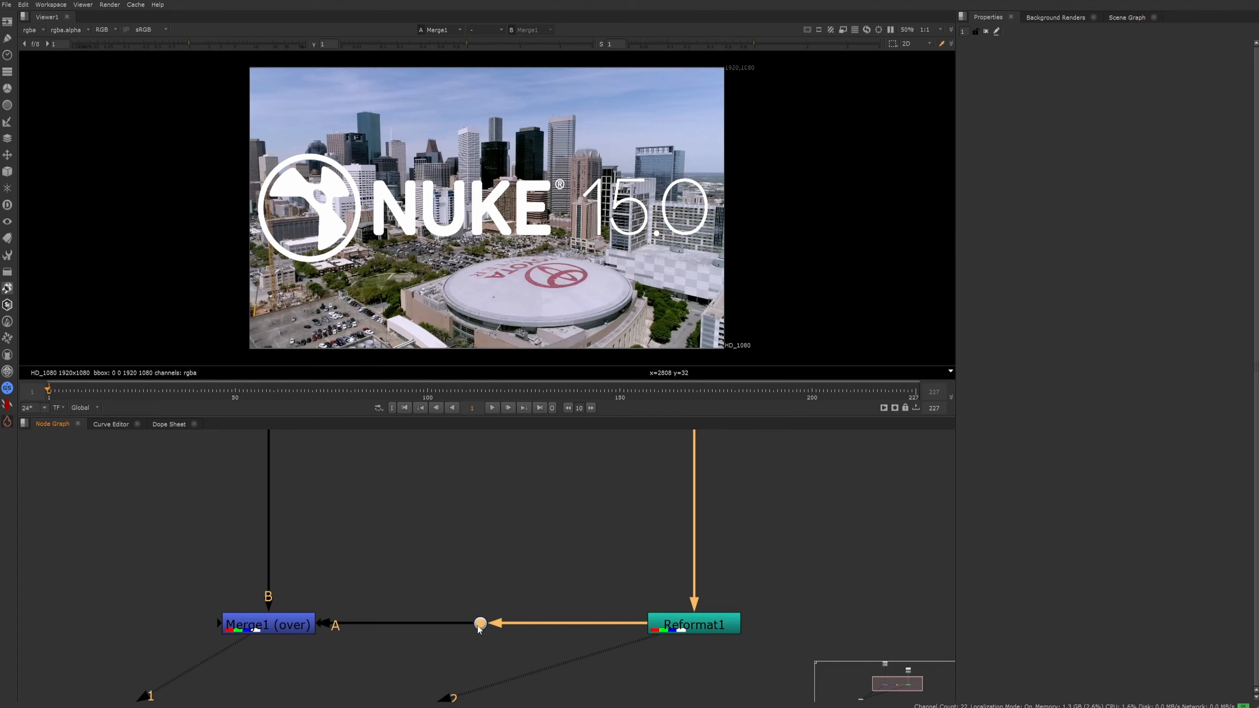
{"action": "key", "text": "2"}
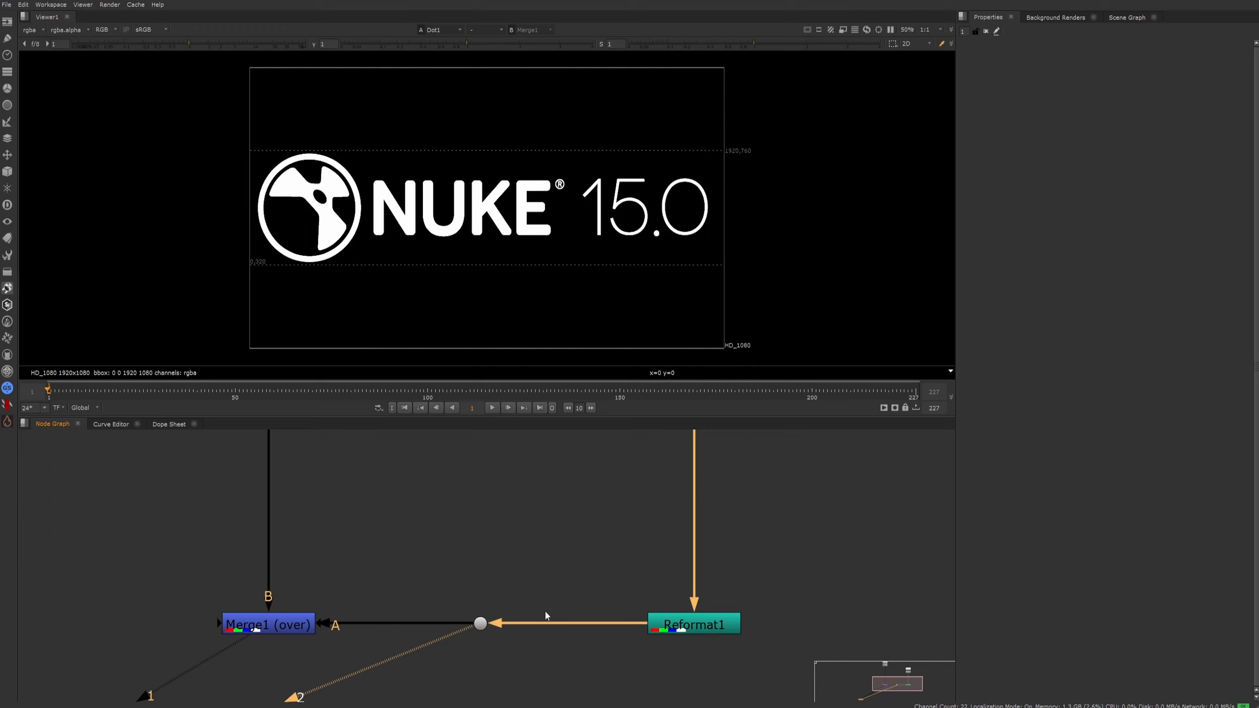
Step: Delete the Dot from the link between Reformat and the Merge node
{"action": "middle_click_drag", "start_coordinate": [519, 622], "coordinate": [505, 551]}
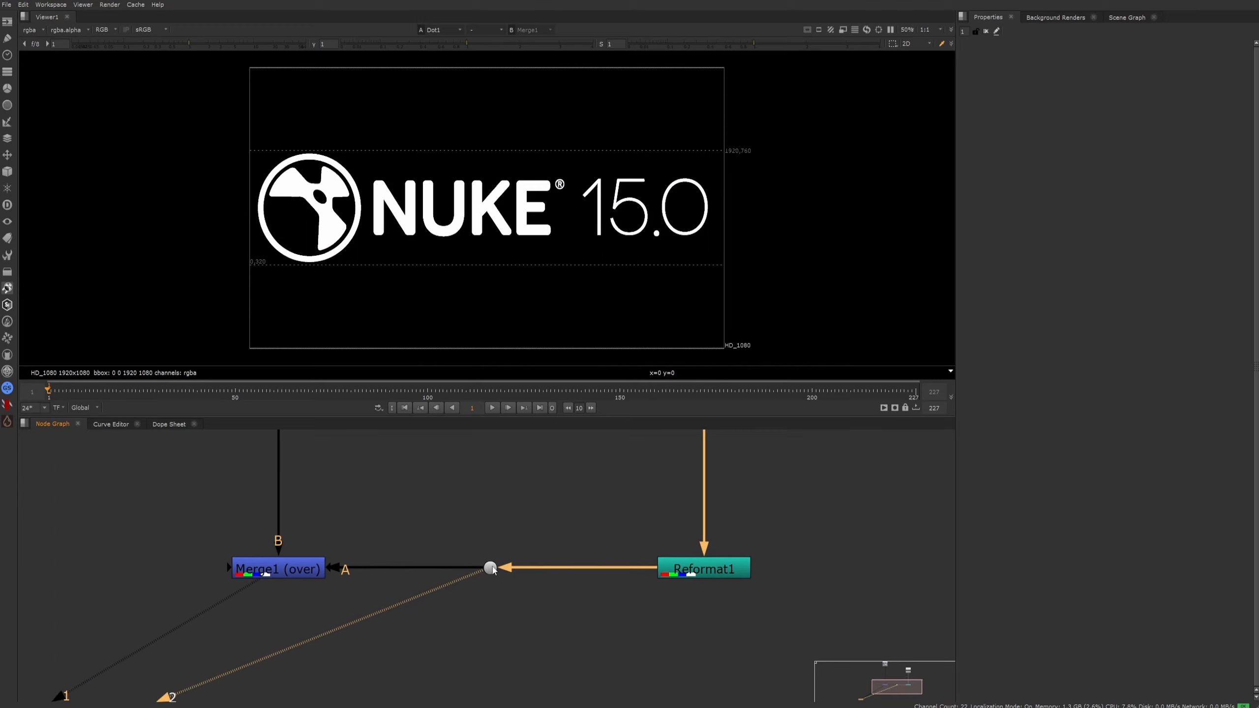
{"action": "middle_click_drag", "start_coordinate": [497, 565], "coordinate": [498, 500]}
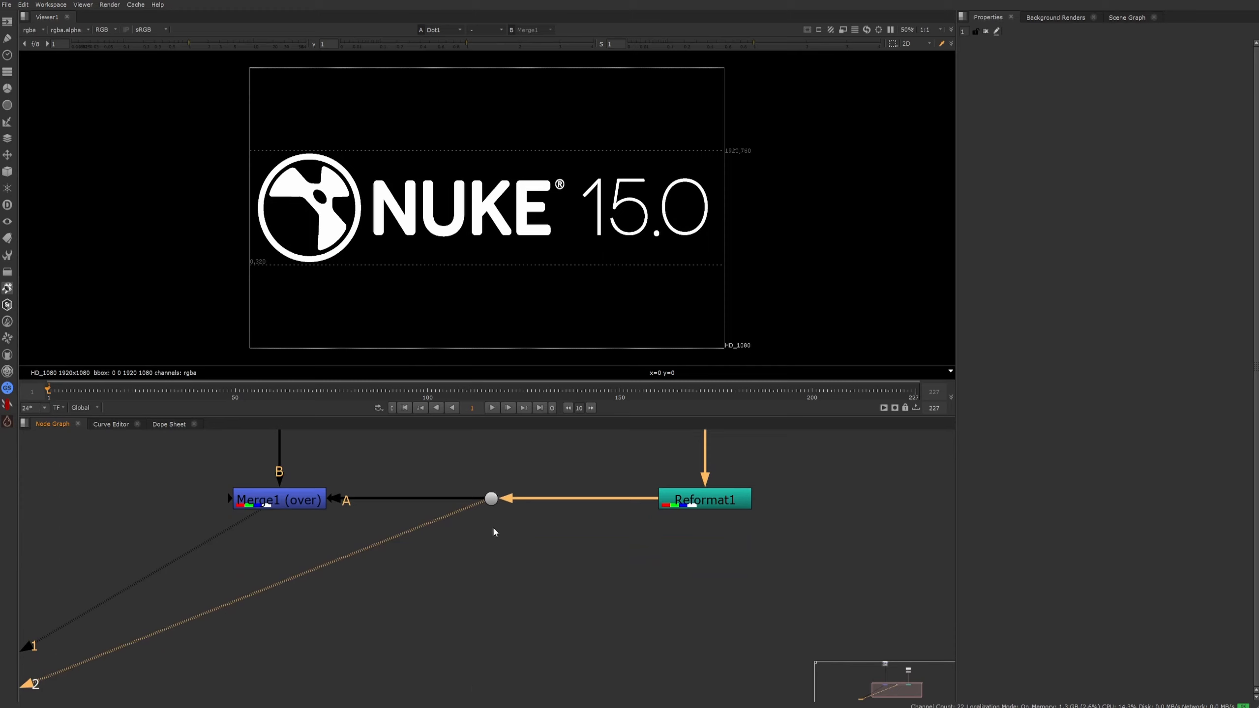
{"action": "scroll", "coordinate": [540, 559], "scroll_direction": "down", "scroll_amount": 3}
{"action": "middle_click_drag", "start_coordinate": [527, 532], "coordinate": [559, 629]}
{"action": "left_click_drag", "start_coordinate": [580, 662], "coordinate": [533, 595]}
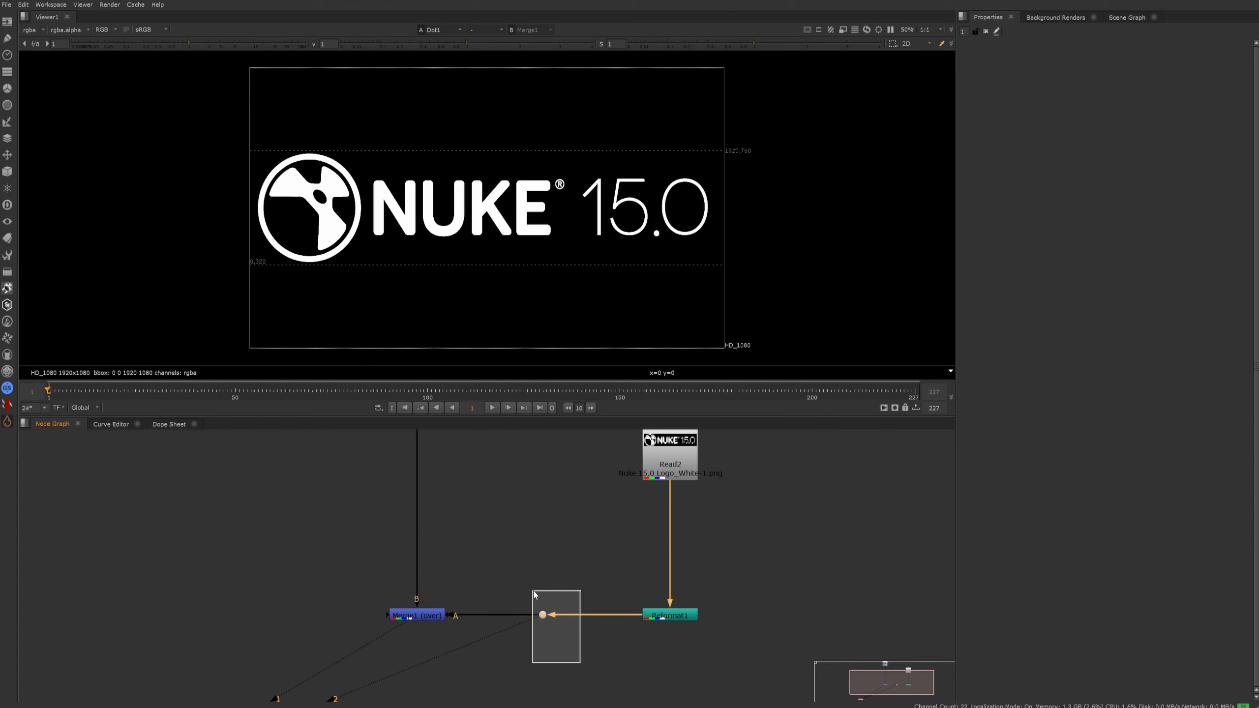
{"action": "left_click_drag", "start_coordinate": [533, 591], "coordinate": [533, 591]}
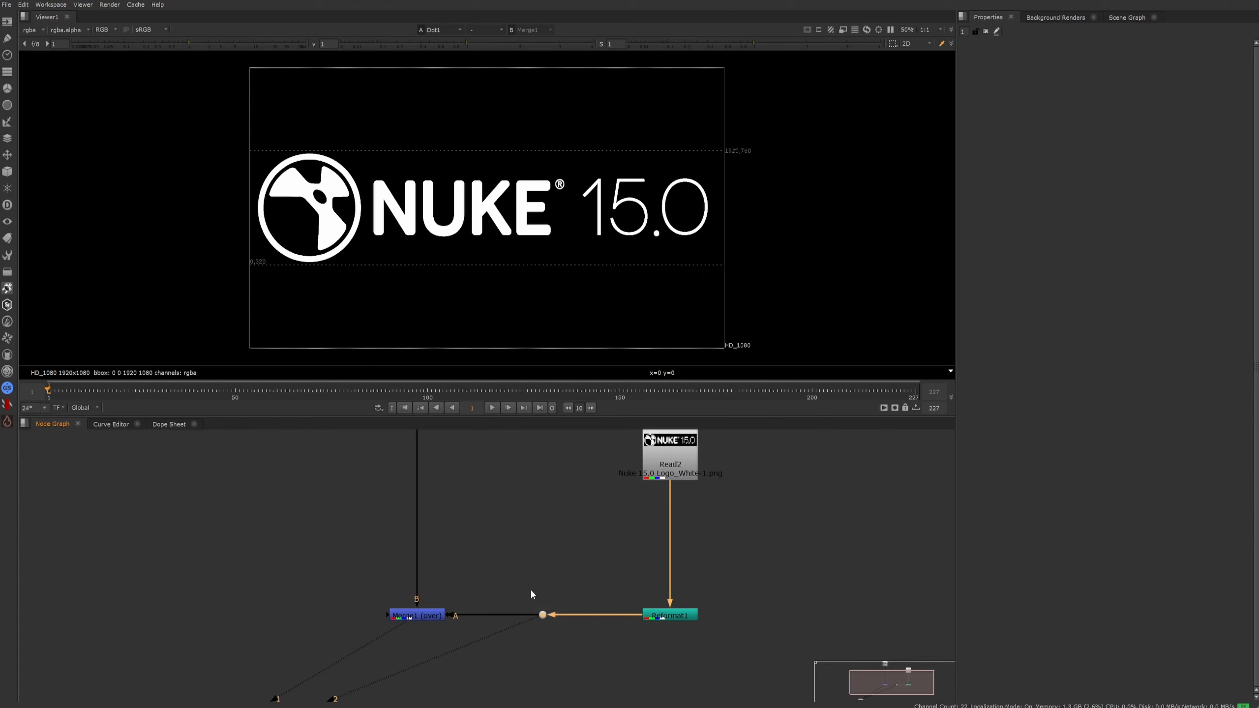
{"action": "key", "text": "Delete"}
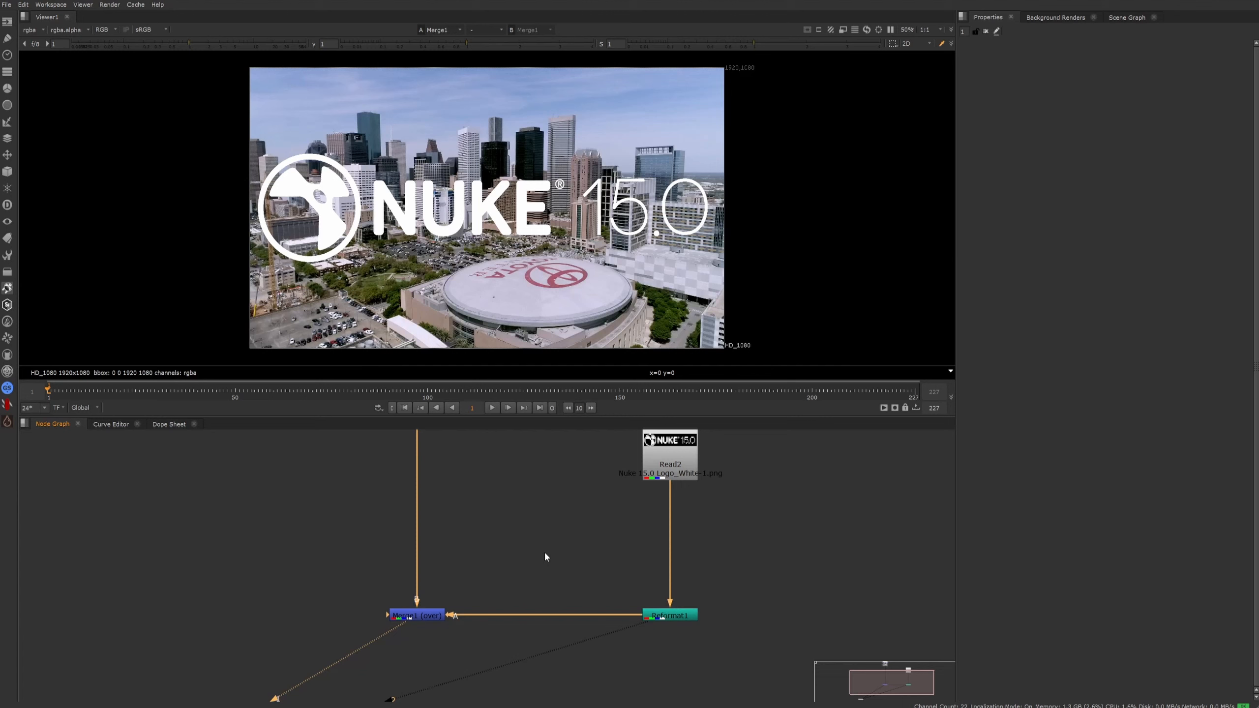
Step: Add an unconnected Transform node in the empty area between the stadium and logo branches
{"action": "left_click", "coordinate": [528, 543]}
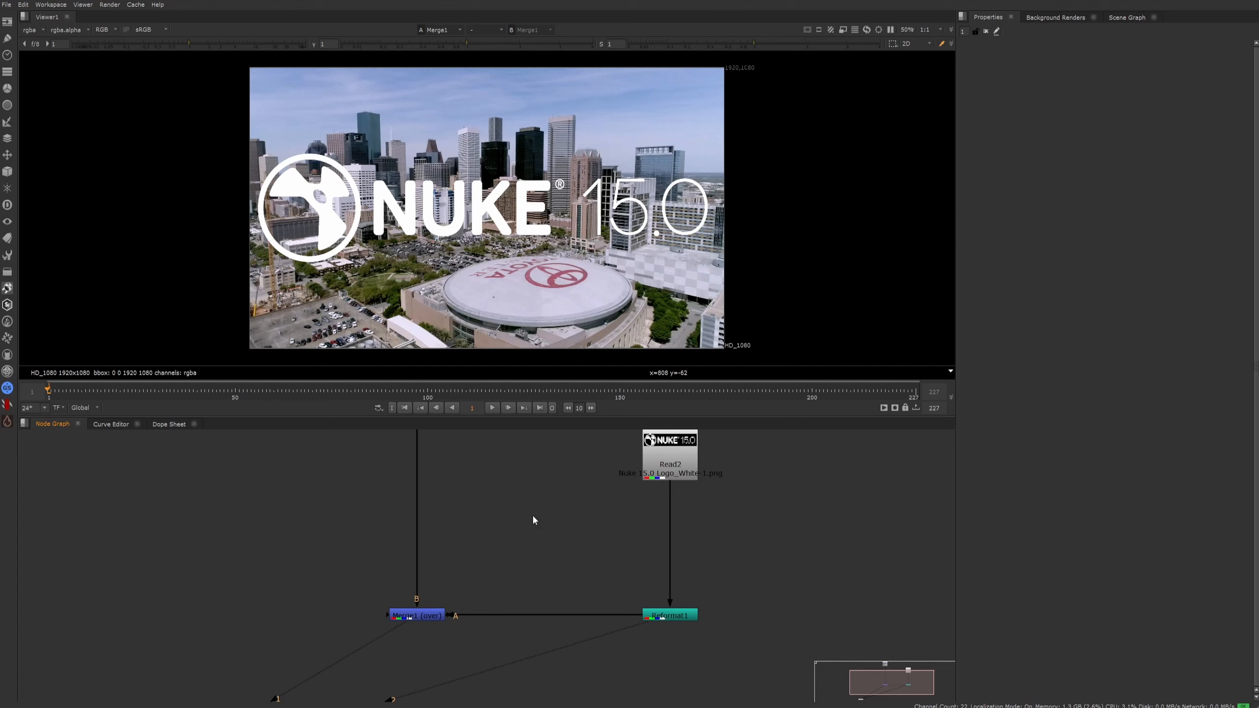
{"action": "key", "text": "Tab"}
{"action": "type", "text": "tr"}
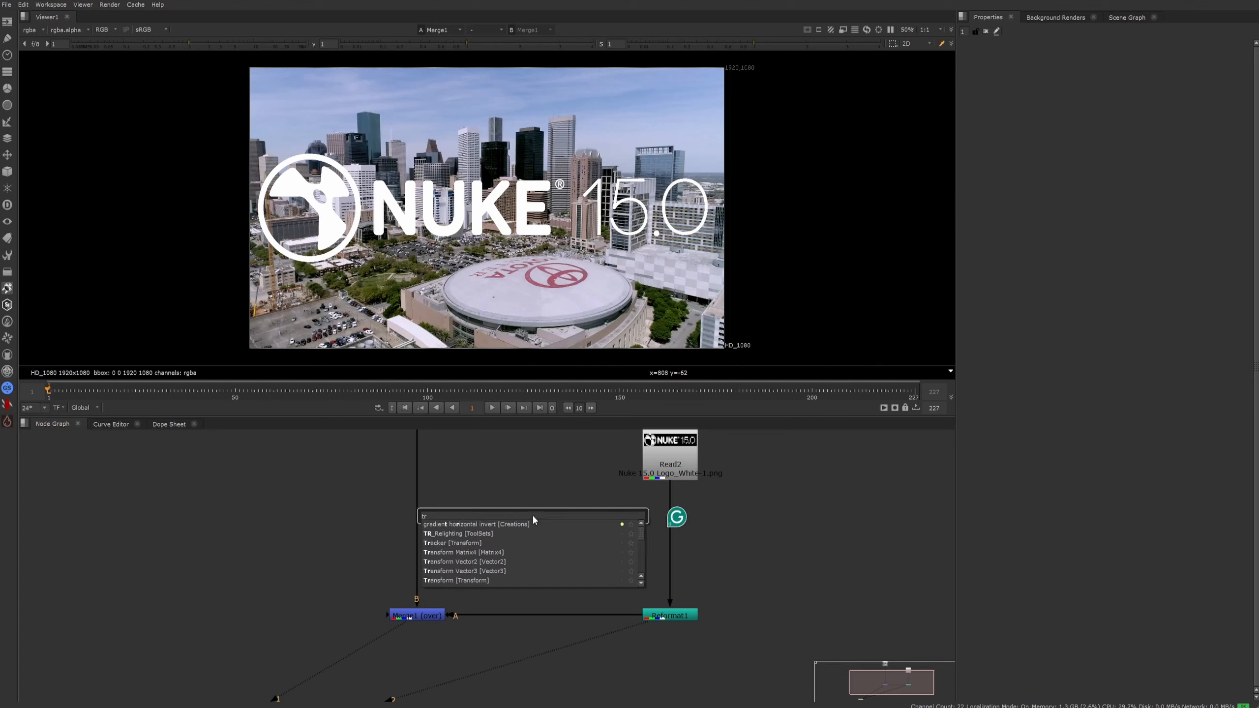
{"action": "type", "text": "ans"}
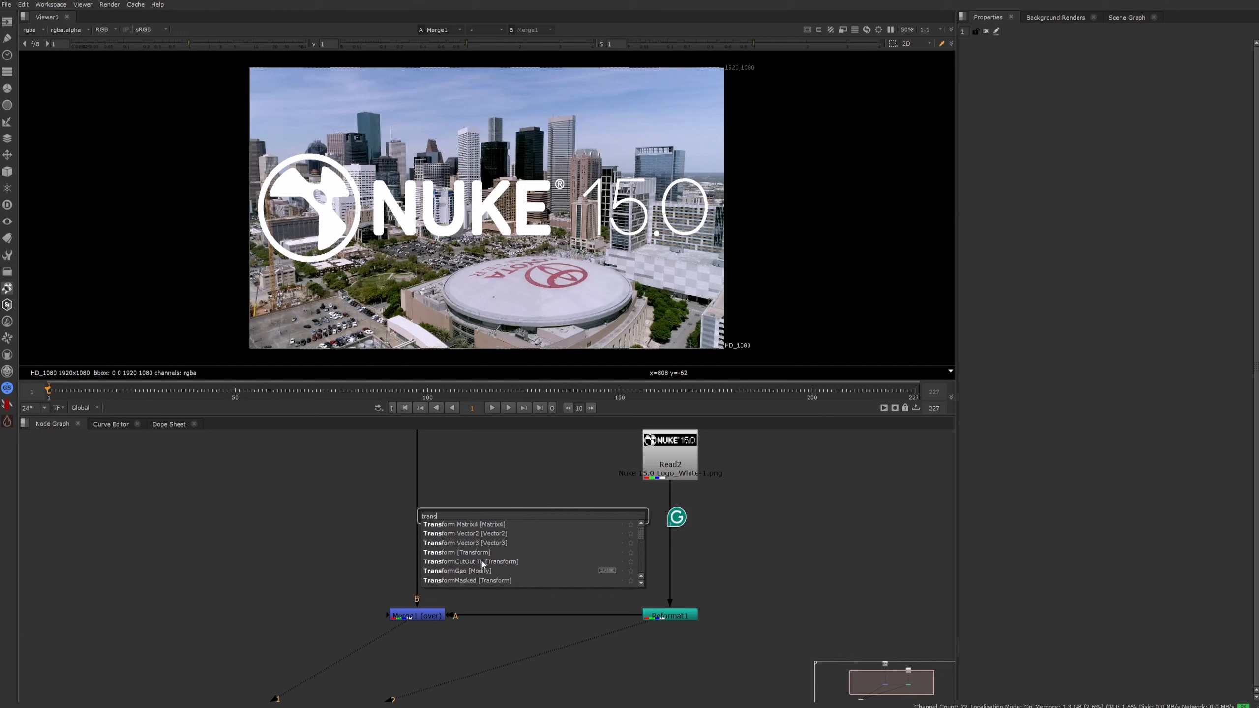
{"action": "left_click", "coordinate": [466, 553]}
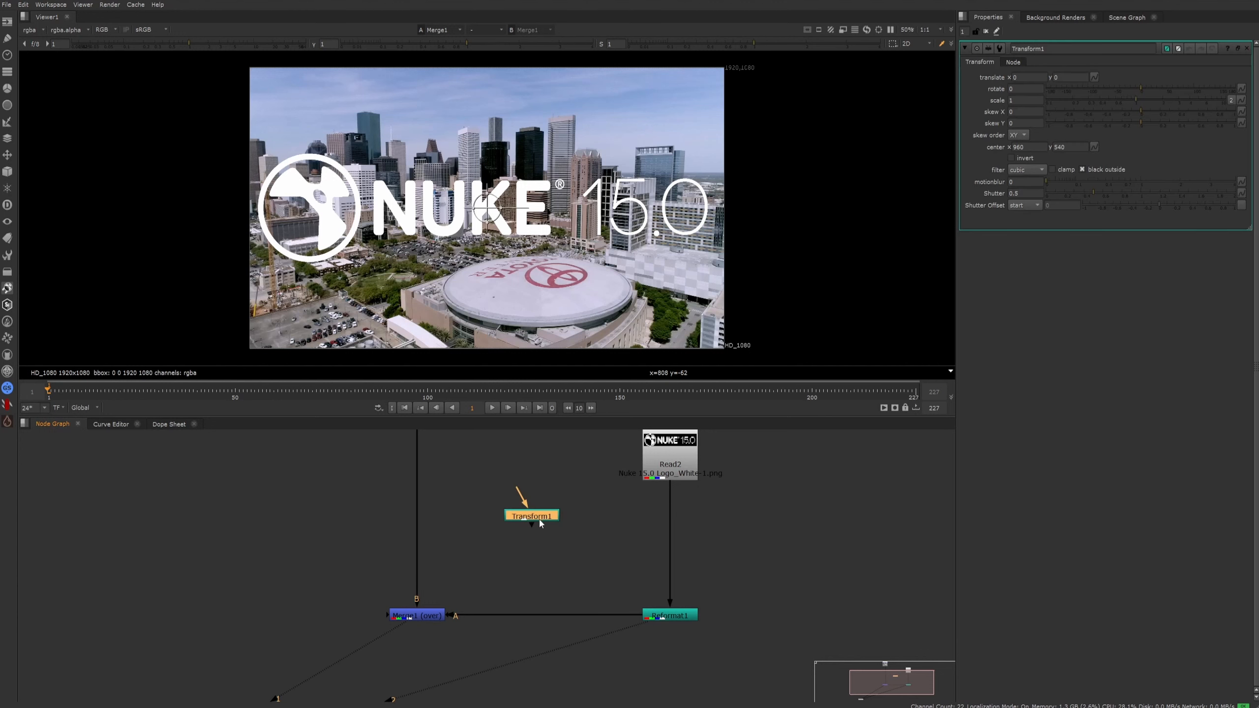
Step: Insert a Transform node on the link between the logo node and Reformat
{"action": "key", "text": "Delete"}
{"action": "key", "text": "t"}
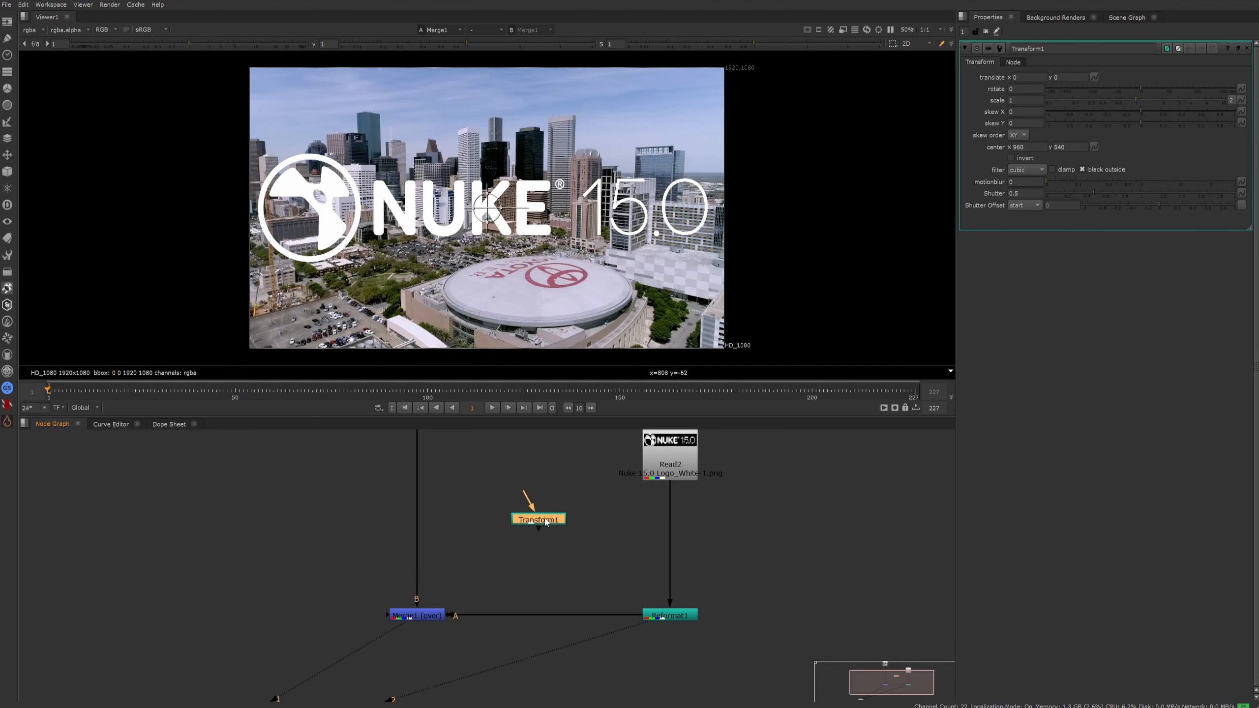
{"action": "left_click_drag", "start_coordinate": [539, 519], "coordinate": [676, 529]}
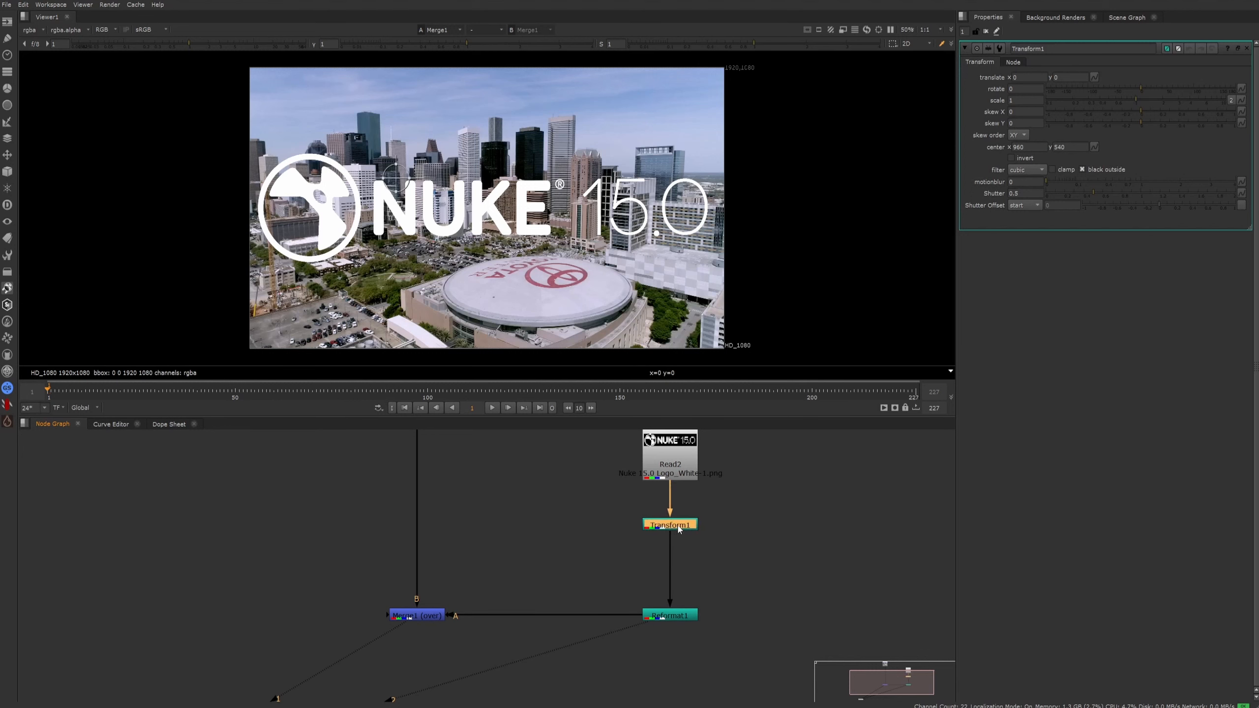
Step: Move Transform to between Reformat and Merge, level with the Merge node, with Reformat directly under the logo node
{"action": "key", "text": "ctrl+x"}
{"action": "key", "text": "ctrl+v"}
{"action": "left_click_drag", "start_coordinate": [564, 559], "coordinate": [557, 626]}
{"action": "left_click_drag", "start_coordinate": [654, 618], "coordinate": [654, 504]}
{"action": "left_click_drag", "start_coordinate": [568, 625], "coordinate": [686, 617]}
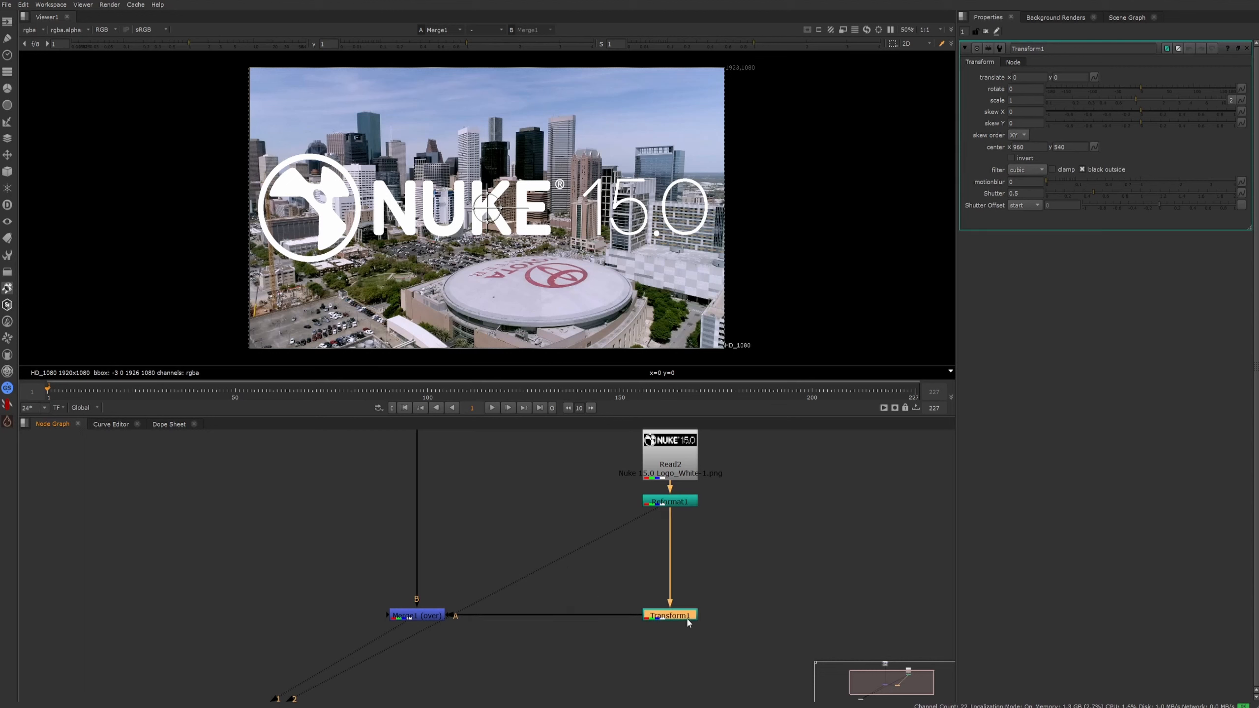
{"action": "left_click", "coordinate": [681, 502]}
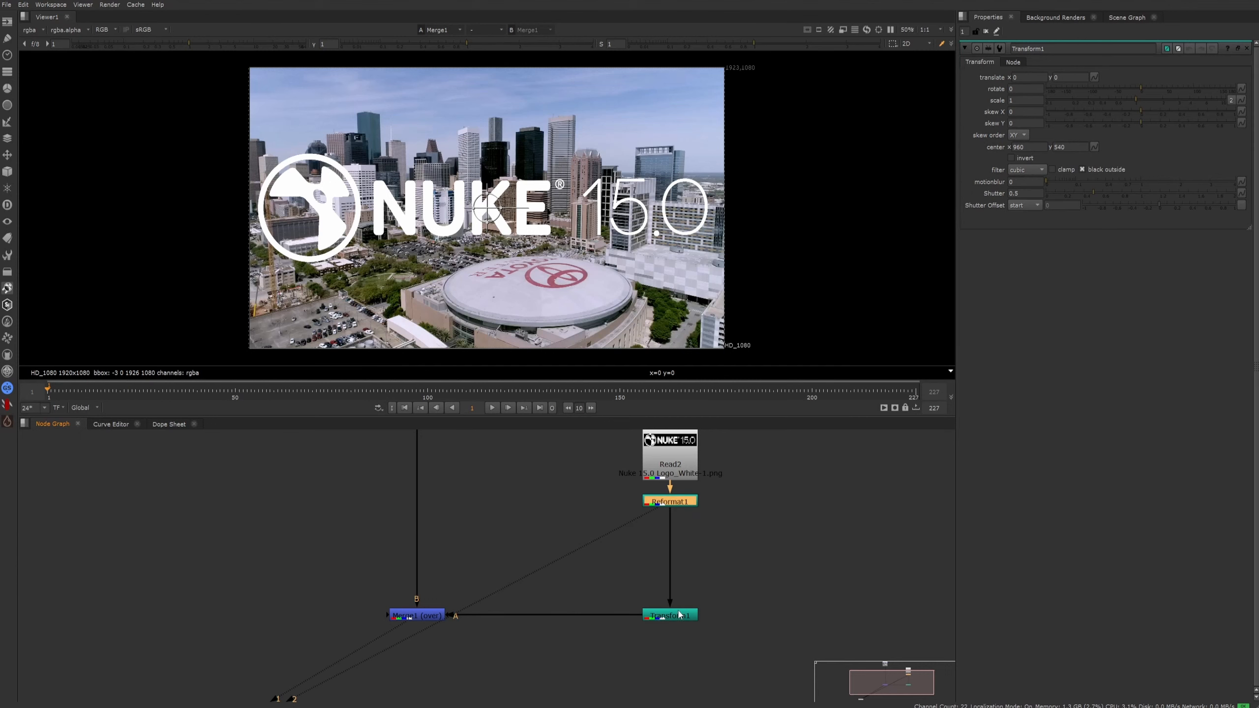
{"action": "left_click", "coordinate": [679, 620]}
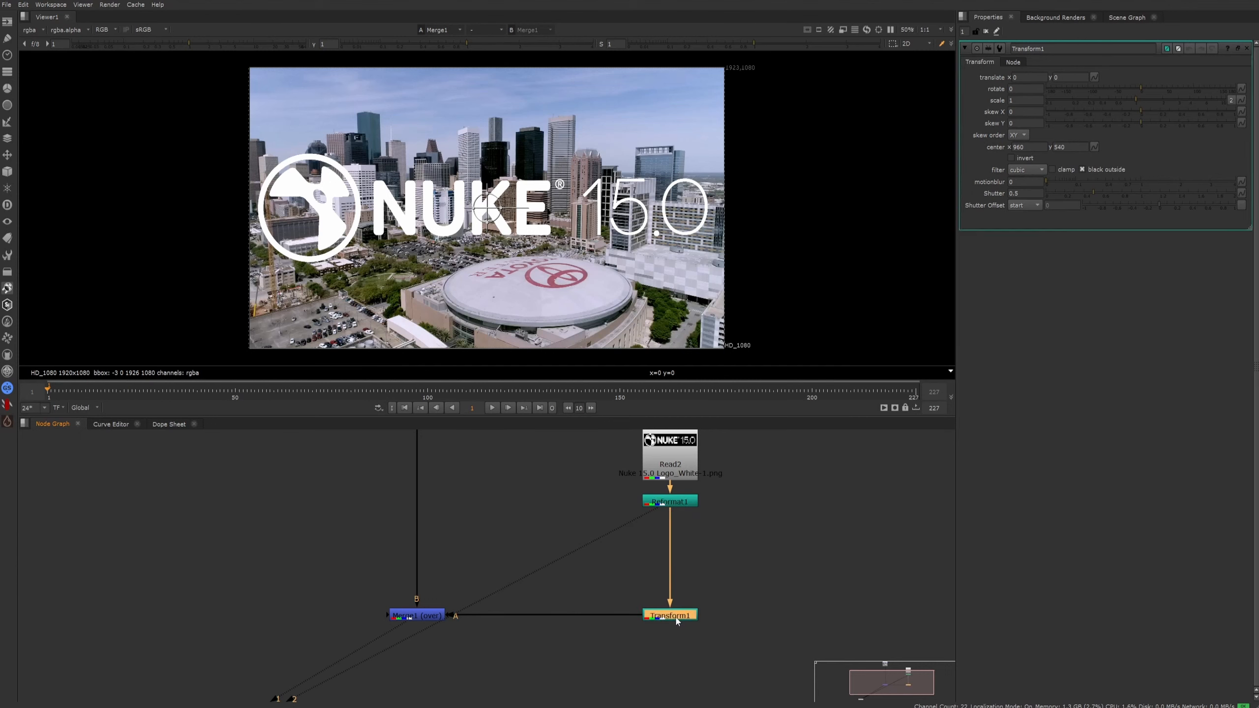
Step: Examine the Transform's handle over the logo, hiding and showing the viewer overlays to compare the image with and without it
{"action": "scroll", "coordinate": [523, 204], "scroll_direction": "up", "scroll_amount": 3}
{"action": "scroll", "coordinate": [467, 211], "scroll_direction": "down", "scroll_amount": 1}
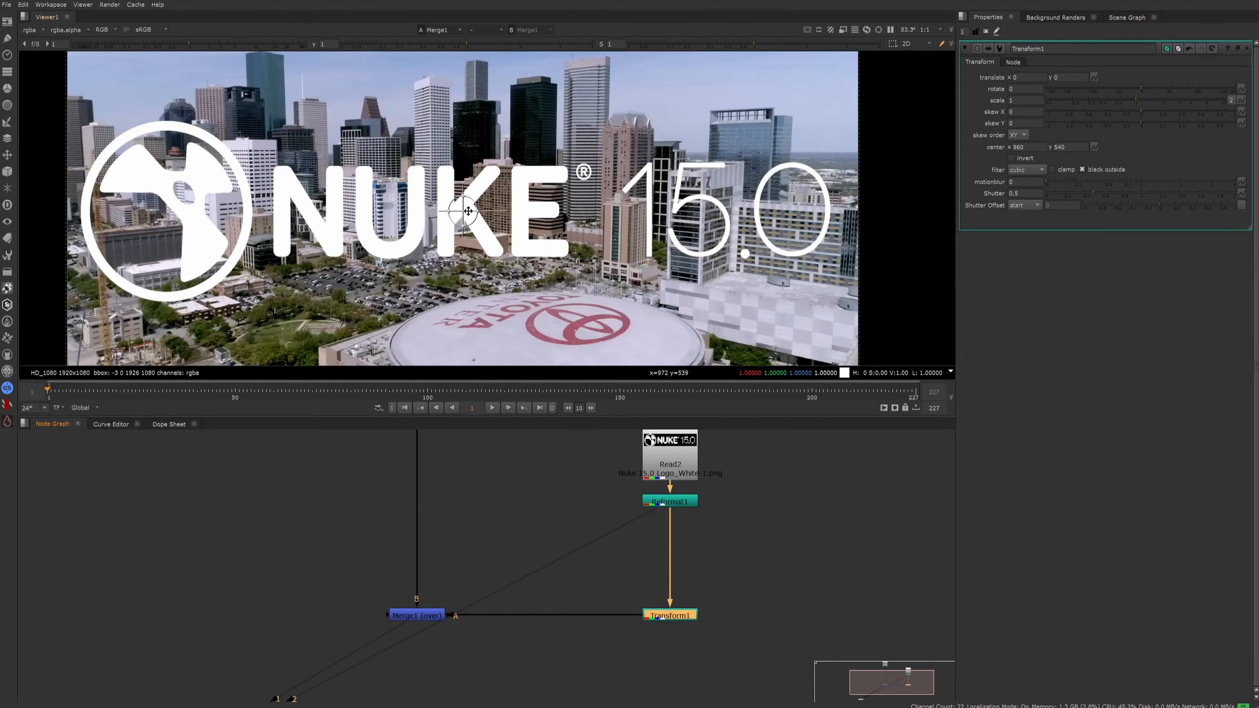
{"action": "scroll", "coordinate": [467, 212], "scroll_direction": "down", "scroll_amount": 3}
{"action": "middle_click_drag", "start_coordinate": [558, 275], "coordinate": [626, 245]}
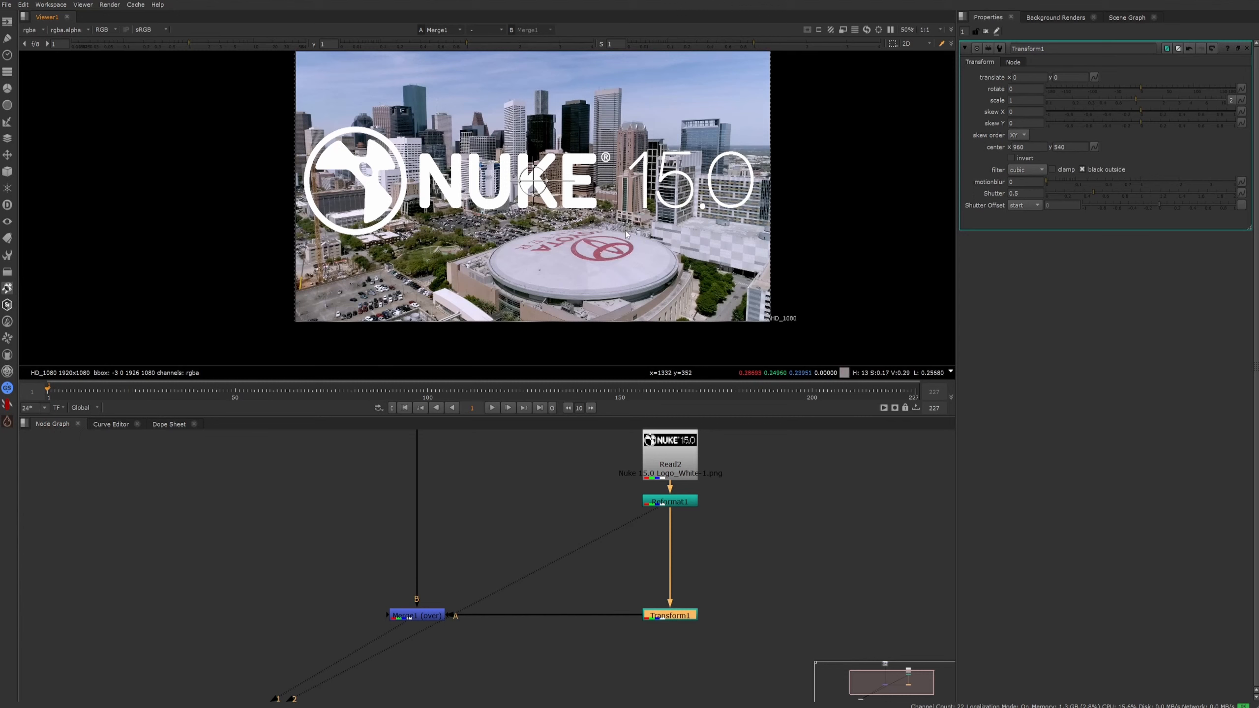
{"action": "key", "text": "q"}
{"action": "mouse_move", "coordinate": [692, 215]}
{"action": "middle_mouse_down"}
{"action": "mouse_move", "coordinate": [667, 258]}
{"action": "mouse_move", "coordinate": [684, 238]}
{"action": "middle_mouse_up"}
{"action": "key", "text": "q"}
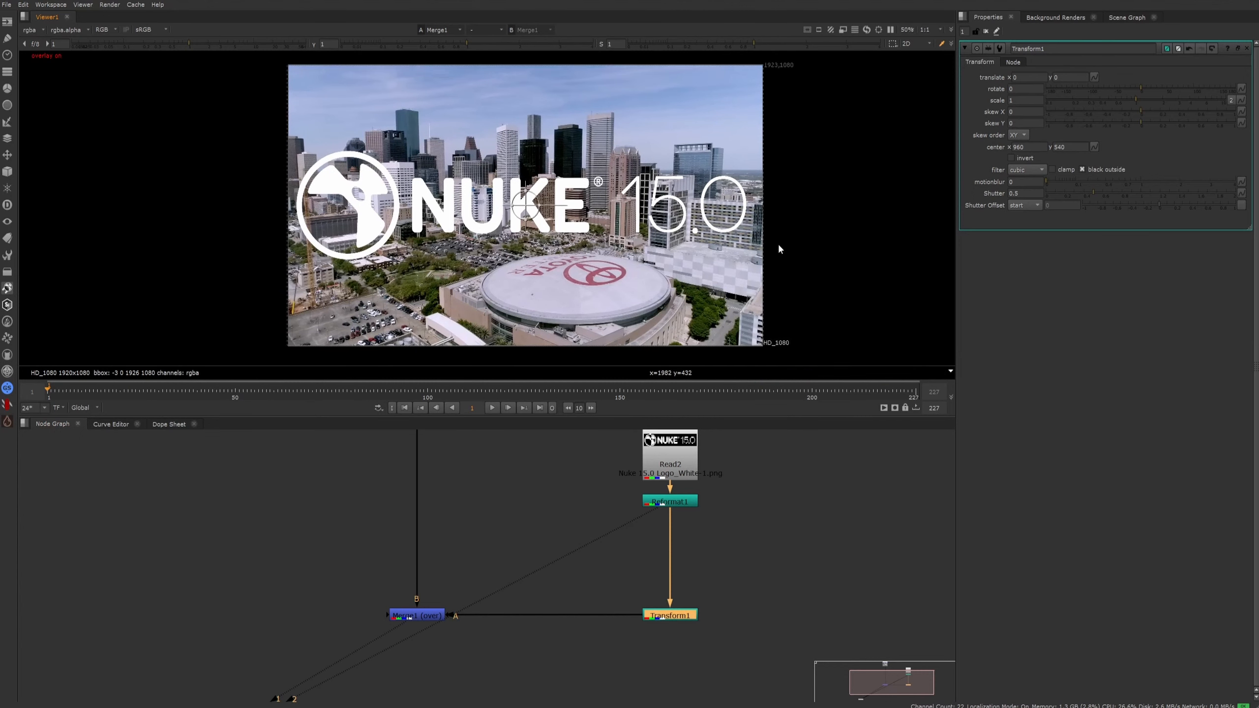
{"action": "scroll", "coordinate": [776, 200], "scroll_direction": "up", "scroll_amount": 5}
{"action": "scroll", "coordinate": [756, 162], "scroll_direction": "down", "scroll_amount": 3}
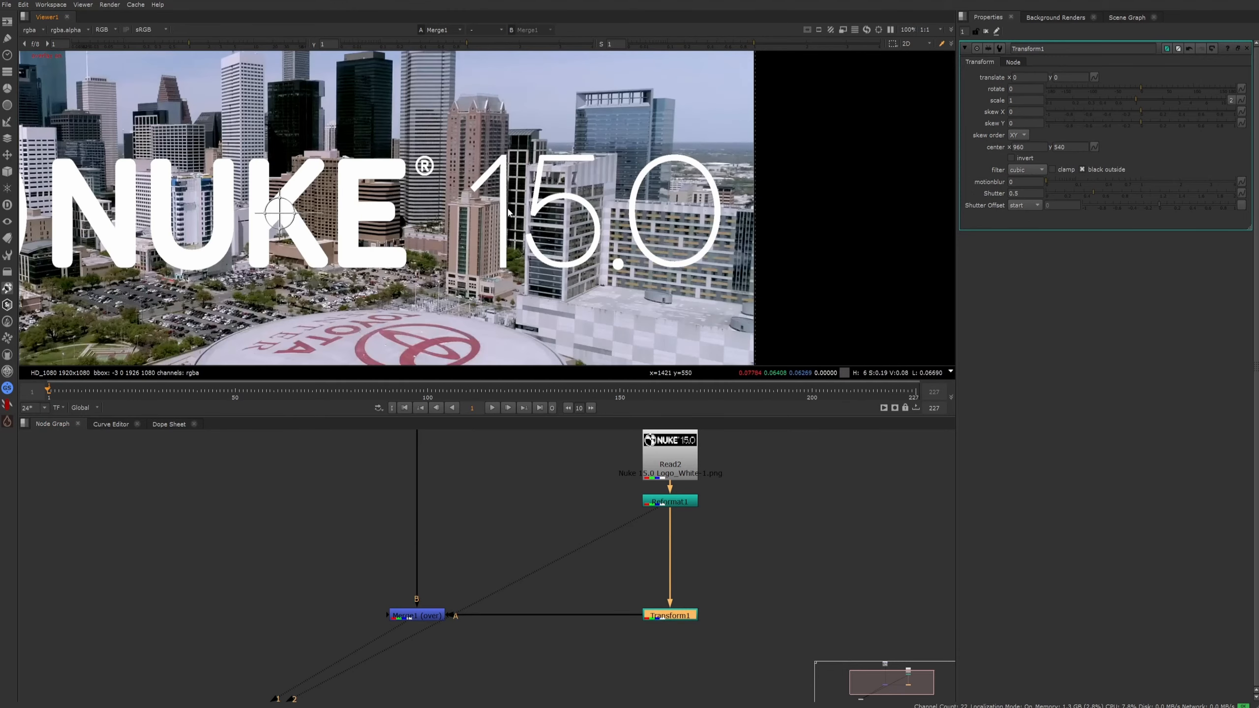
{"action": "scroll", "coordinate": [511, 214], "scroll_direction": "down", "scroll_amount": 4}
{"action": "key", "text": "q"}
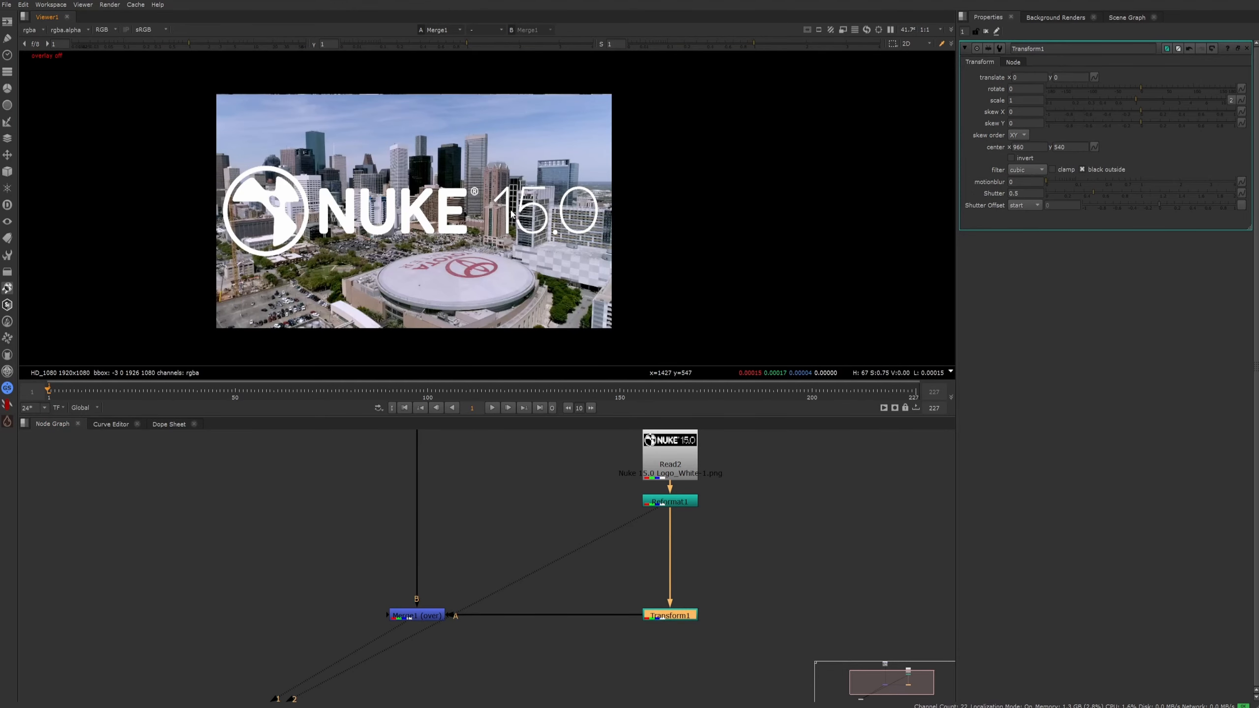
{"action": "key", "text": "q"}
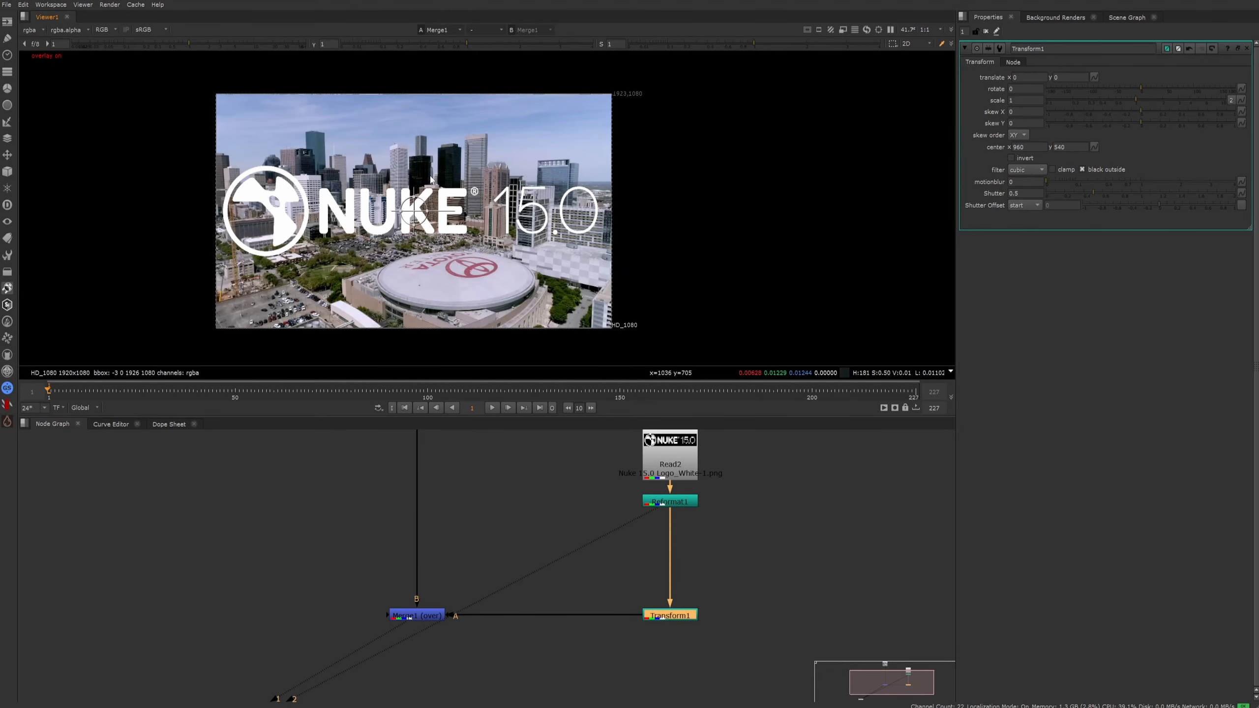
{"action": "key", "text": "q"}
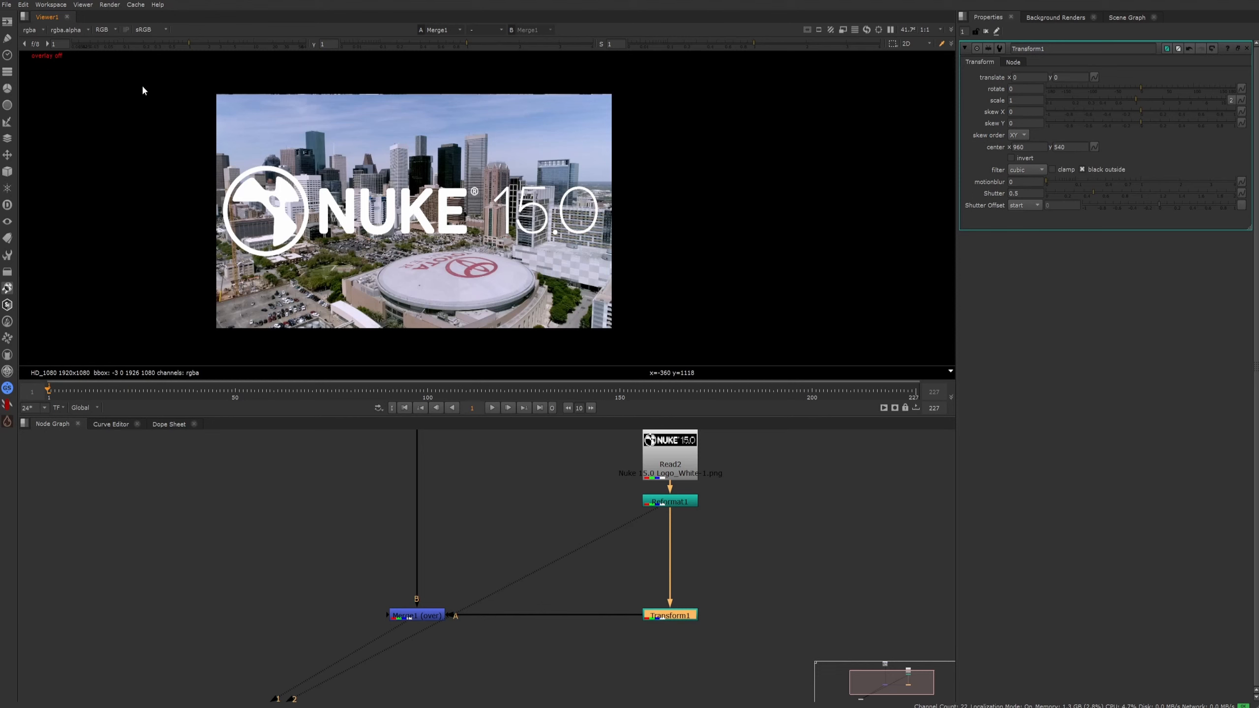
{"action": "key", "text": "q"}
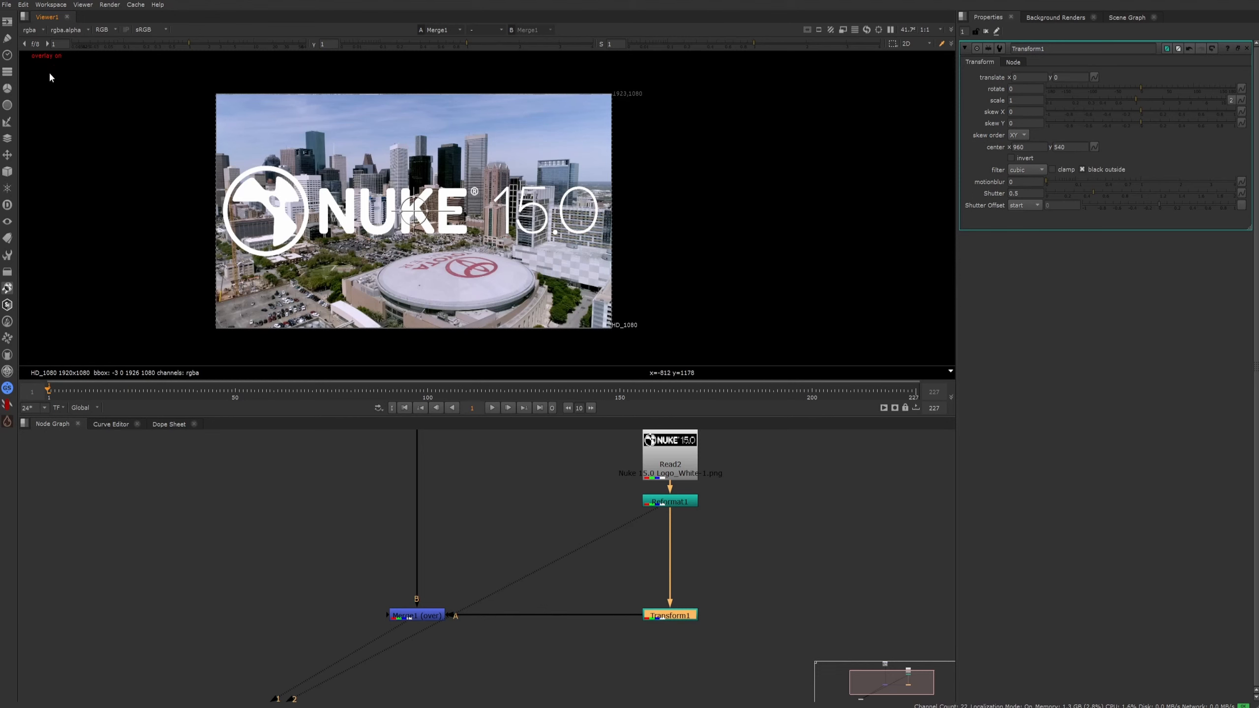
{"action": "scroll", "coordinate": [537, 257], "scroll_direction": "up", "scroll_amount": 5}
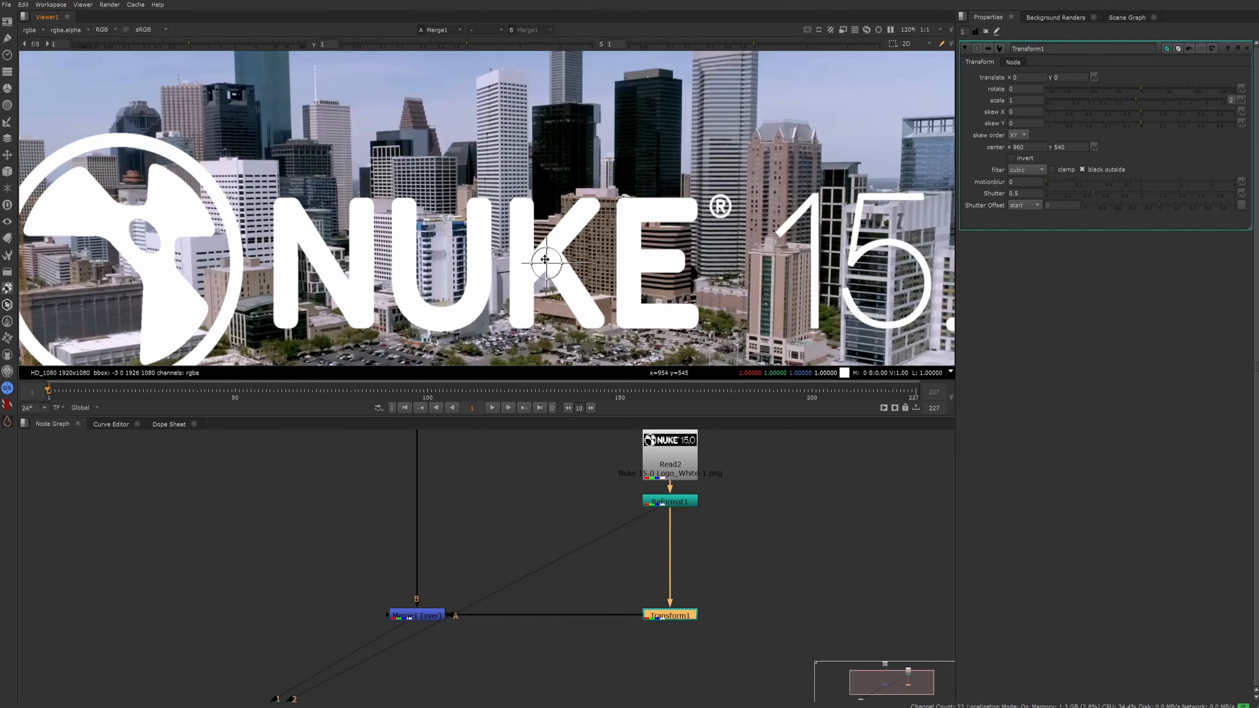
Step: View the Transform node through the Viewer's second input, and switch back to the Merge result
{"action": "scroll", "coordinate": [610, 286], "scroll_direction": "down", "scroll_amount": 3}
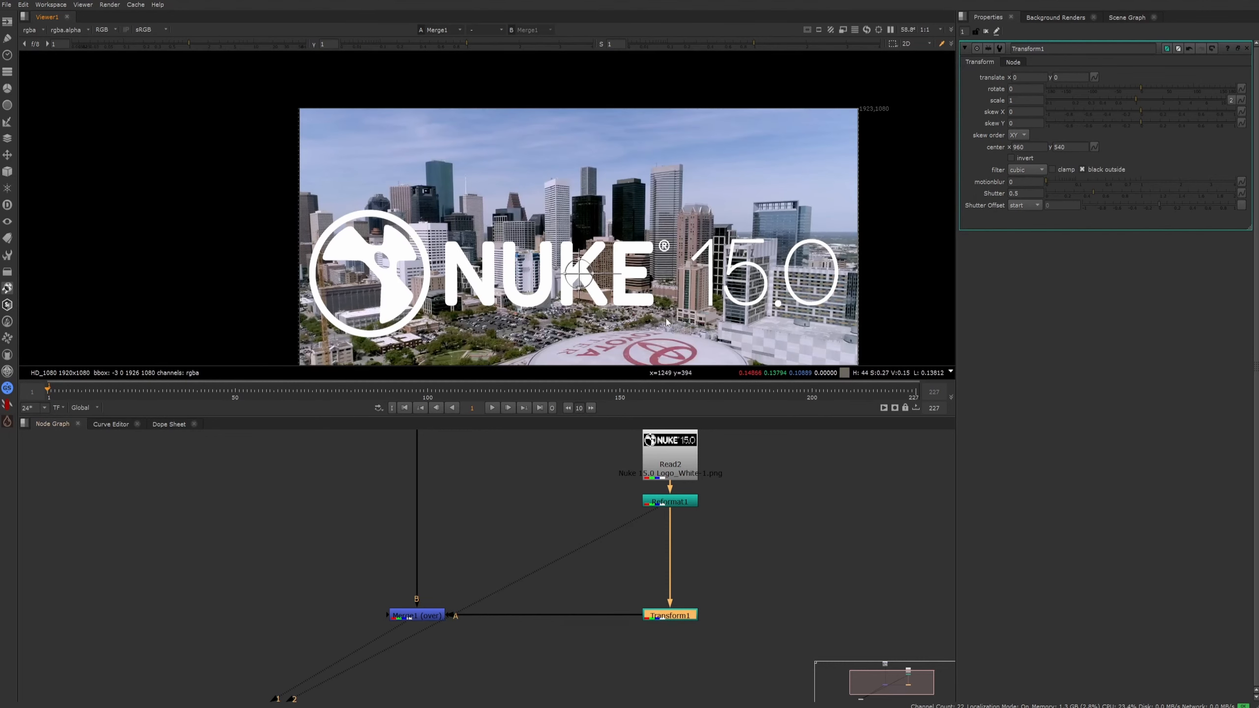
{"action": "middle_click_drag", "start_coordinate": [666, 320], "coordinate": [661, 246]}
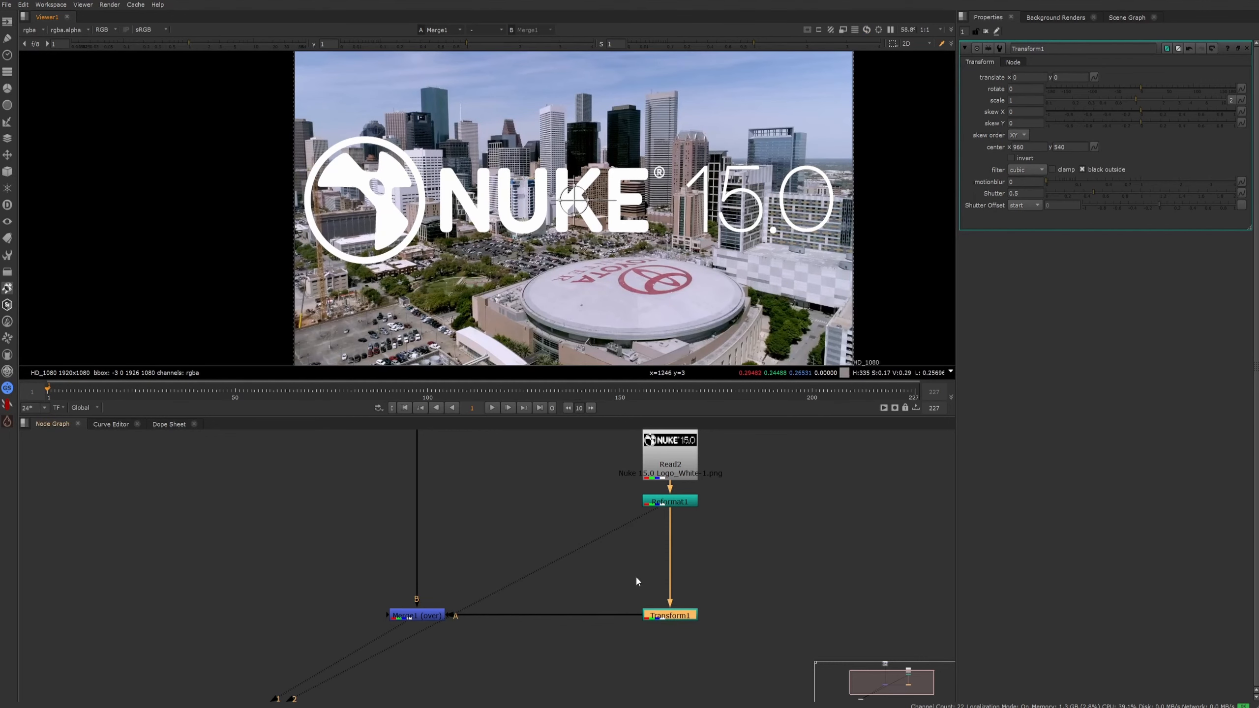
{"action": "key", "text": "2"}
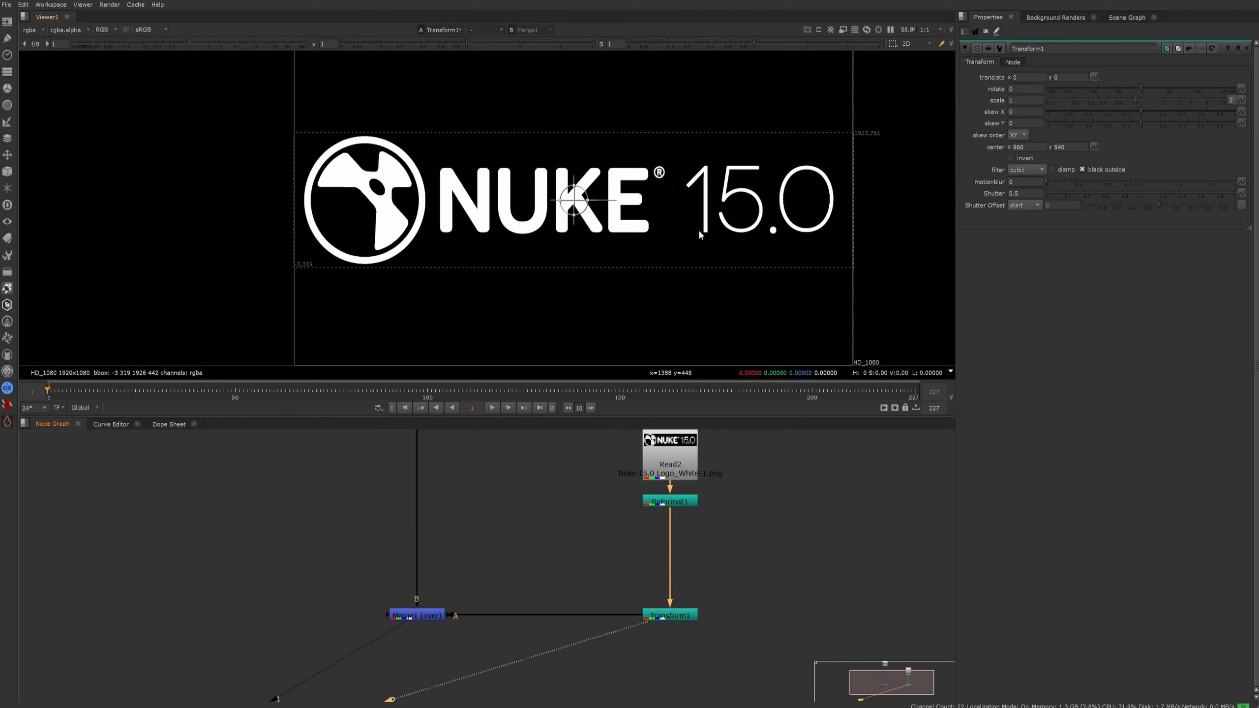
{"action": "key", "text": "1"}
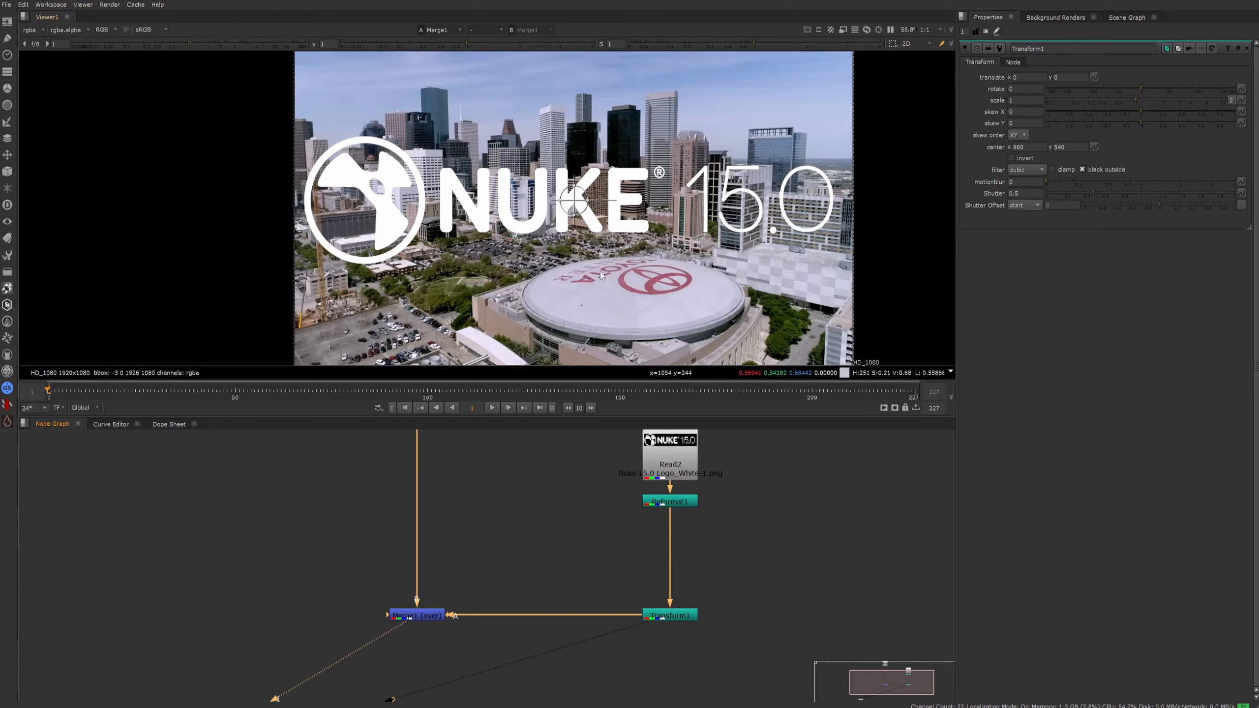
Step: Move the Transform's pivot to about x 1552, y 894 without moving the logo, and return it to about x 1001, y 540
{"action": "left_click_drag", "start_coordinate": [573, 202], "coordinate": [763, 90], "text": "ctrl"}
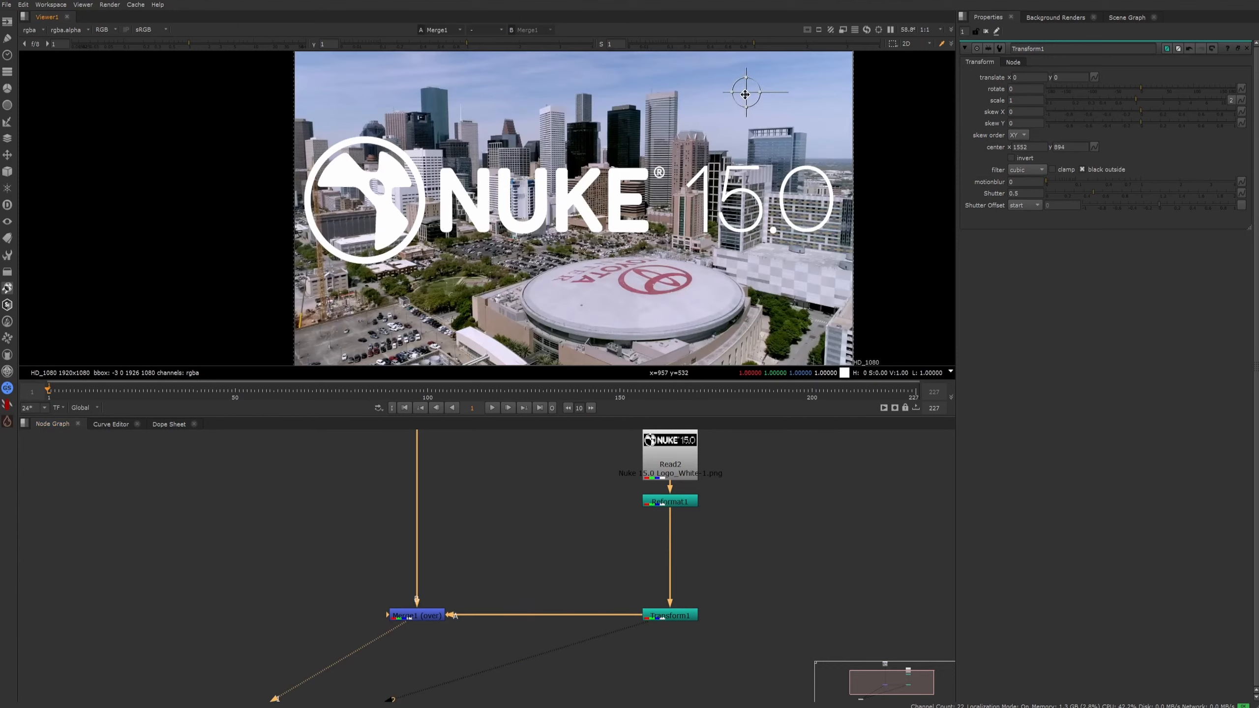
{"action": "middle_click_drag", "start_coordinate": [763, 90], "coordinate": [742, 108]}
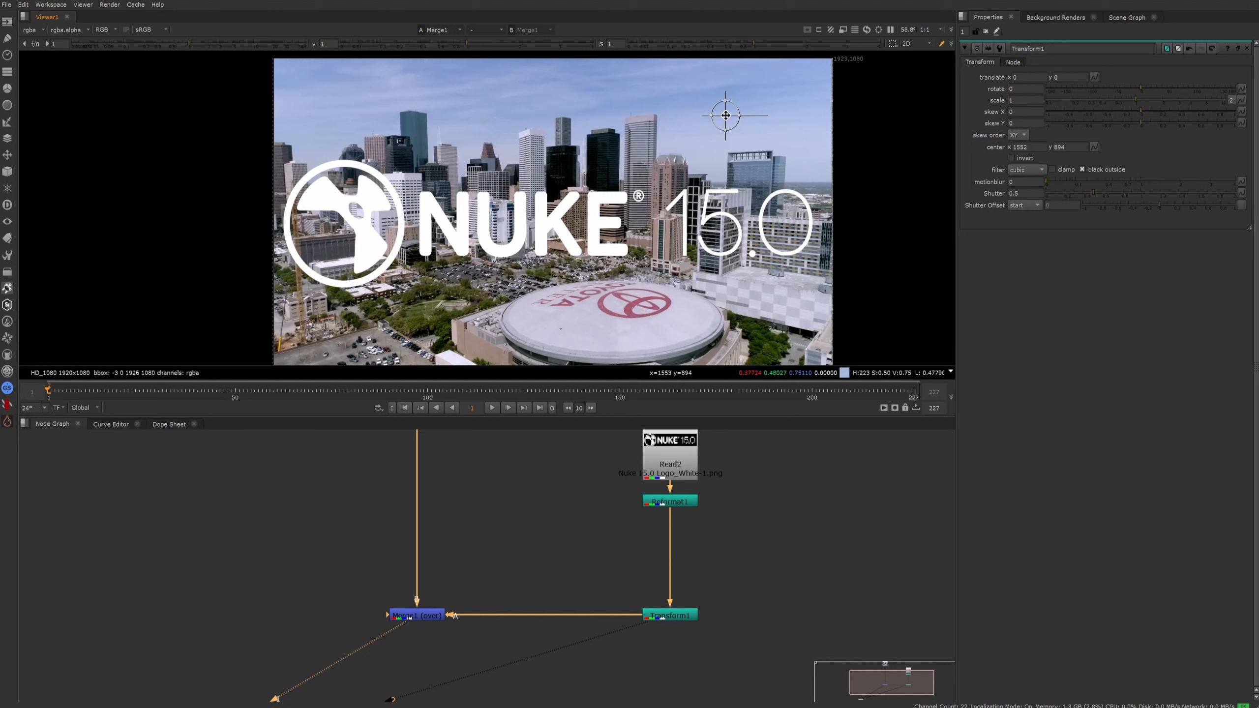
{"action": "left_click_drag", "start_coordinate": [726, 115], "coordinate": [566, 224]}
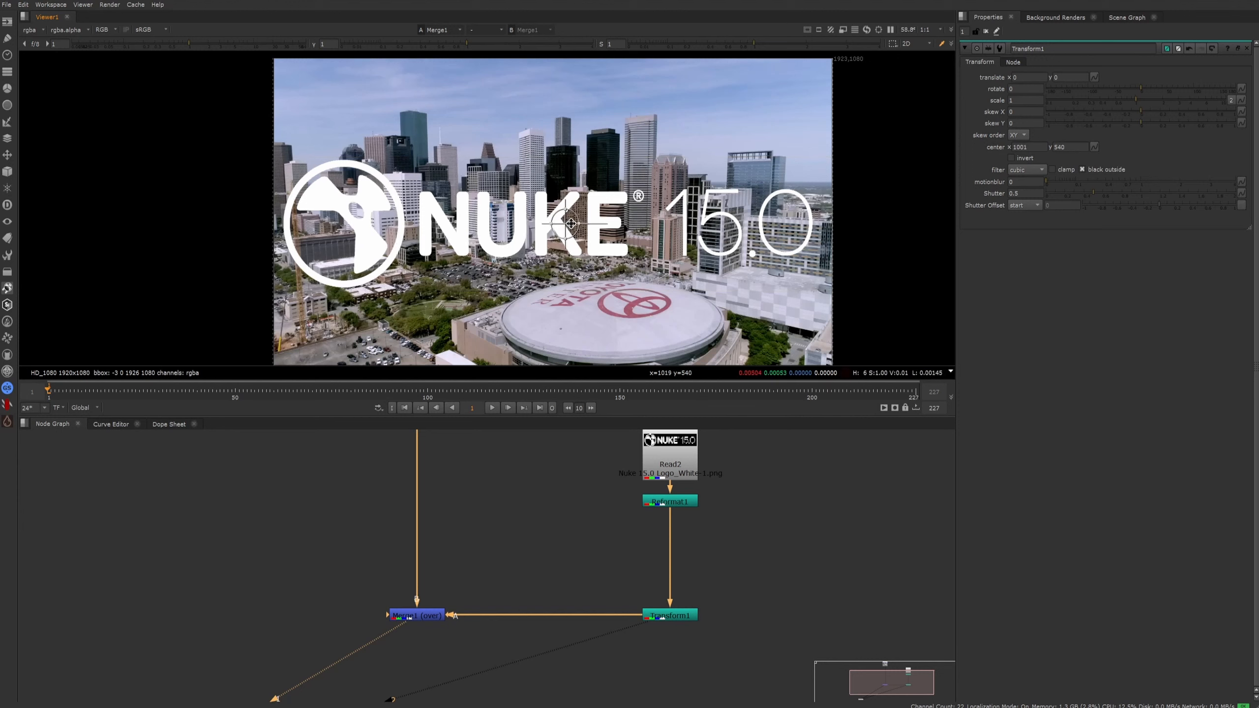
Step: Try translating the logo with its pivot off-centre, undo that, and place the pivot at about x 999, y 528
{"action": "left_click_drag", "start_coordinate": [567, 225], "coordinate": [677, 139], "text": "ctrl"}
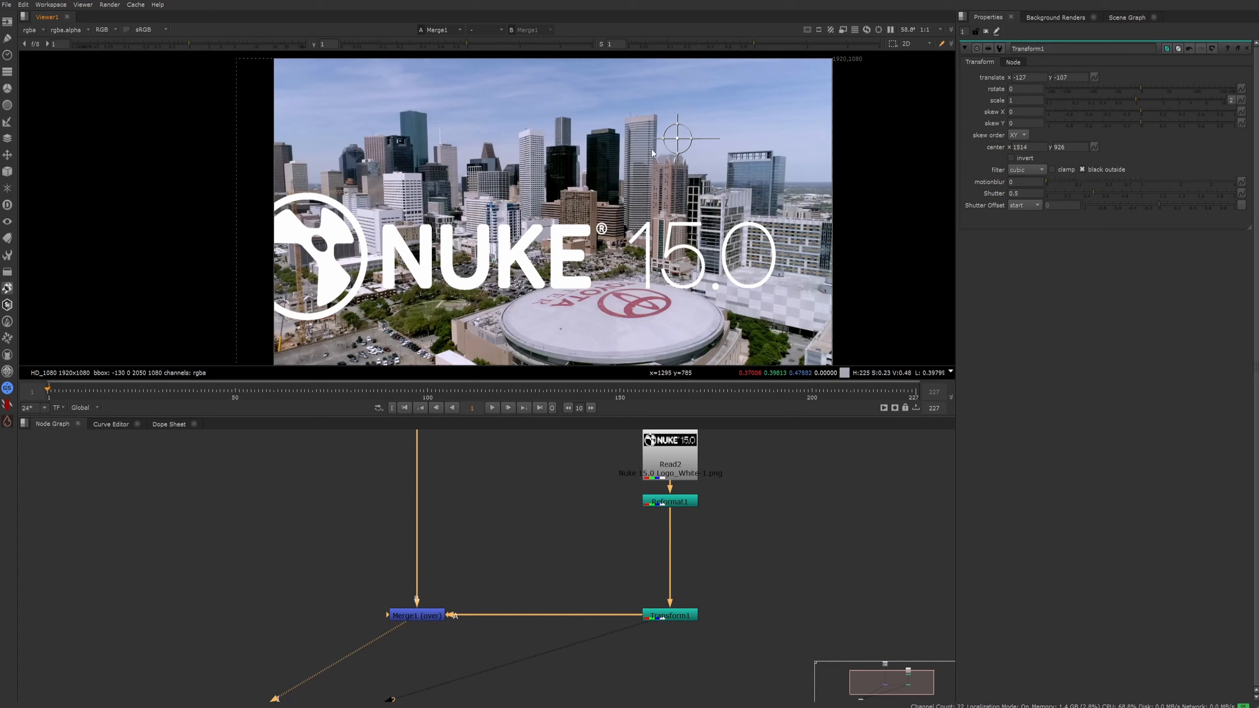
{"action": "left_click_drag", "start_coordinate": [678, 137], "coordinate": [669, 148]}
{"action": "key", "text": "ctrl+z"}
{"action": "key", "text": "ctrl+z"}
{"action": "left_click_drag", "start_coordinate": [717, 104], "coordinate": [567, 226], "text": "ctrl"}
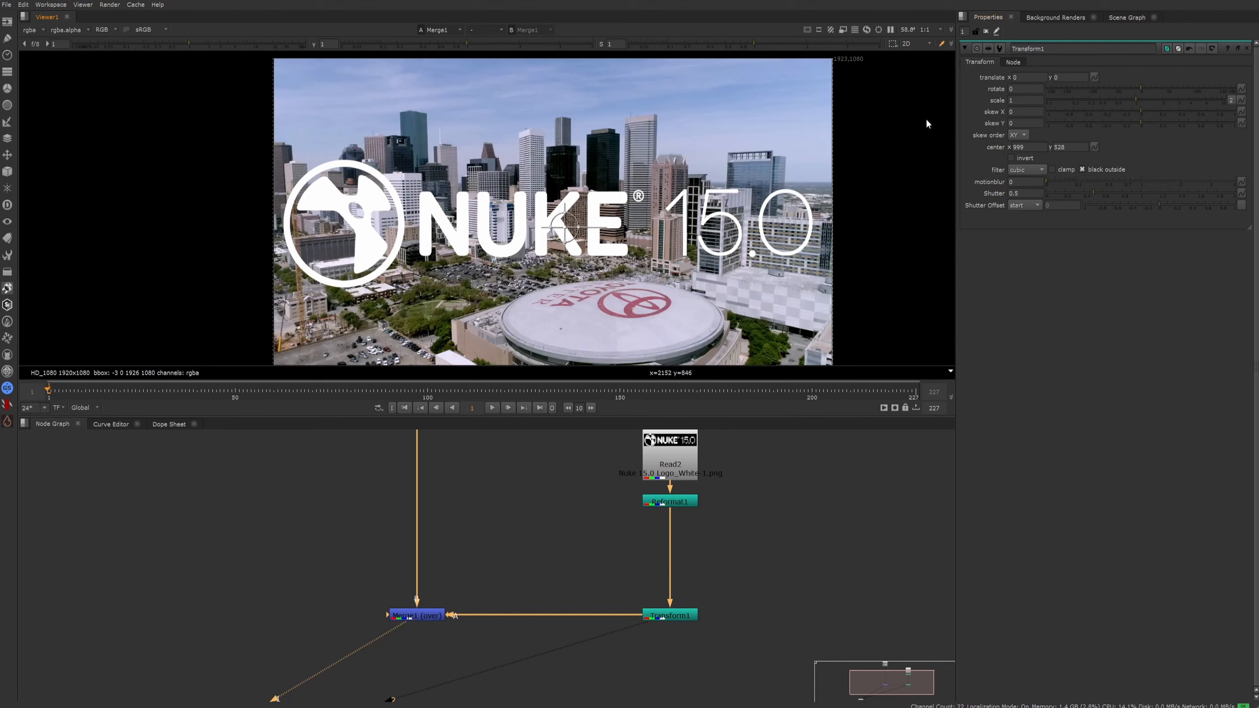
Step: Set the Transform's translate values to x 5 and y -7
{"action": "left_click", "coordinate": [1029, 77]}
{"action": "type", "text": "5"}
{"action": "key", "text": "Return"}
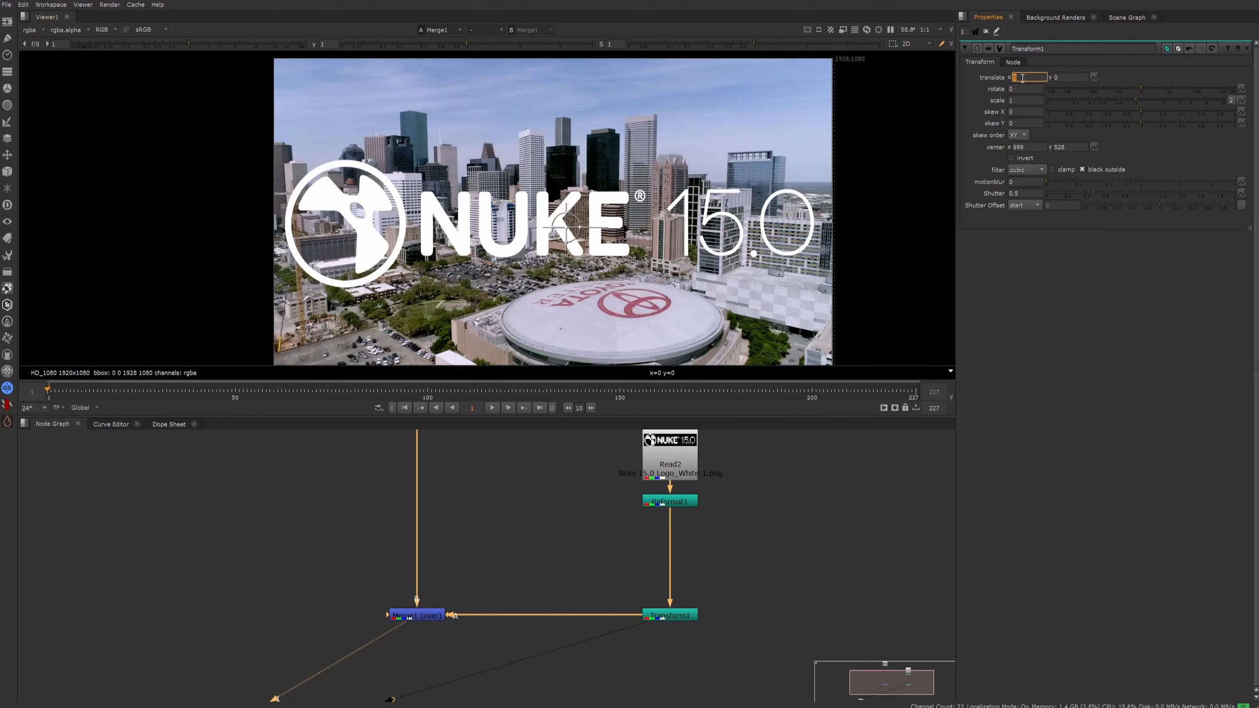
{"action": "left_click", "coordinate": [1066, 77]}
{"action": "type", "text": "-7"}
{"action": "key", "text": "Return"}
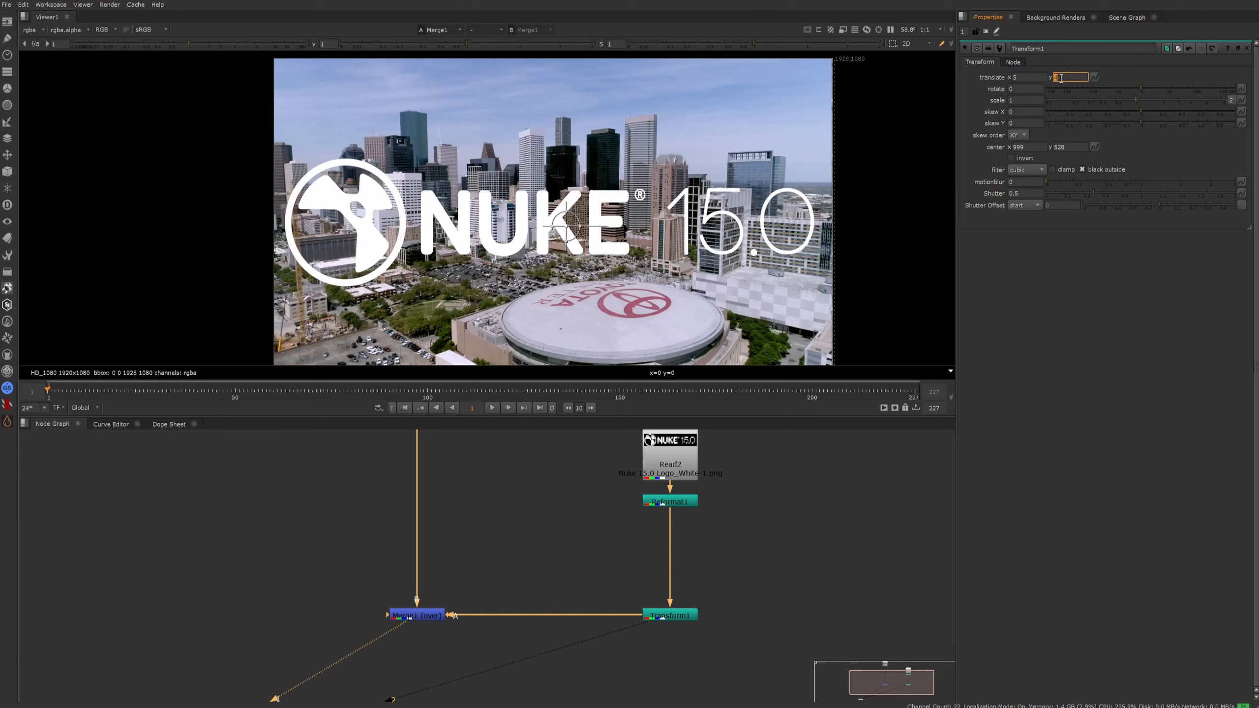
Step: Try rotate -4, scale 0.57, skew X 0.4 and skew Y 0.04 on the Transform, and undo these and the translate values
{"action": "left_click_drag", "start_coordinate": [1139, 88], "coordinate": [1145, 118]}
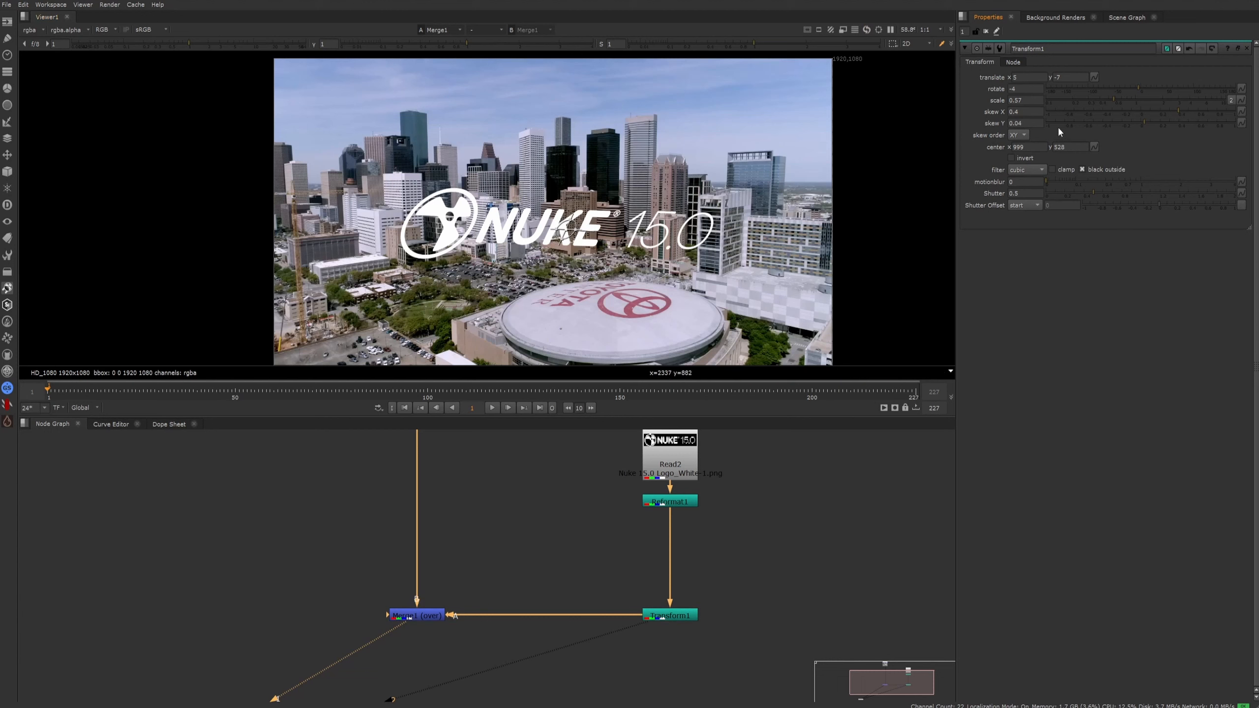
{"action": "key", "text": "ctrl+z"}
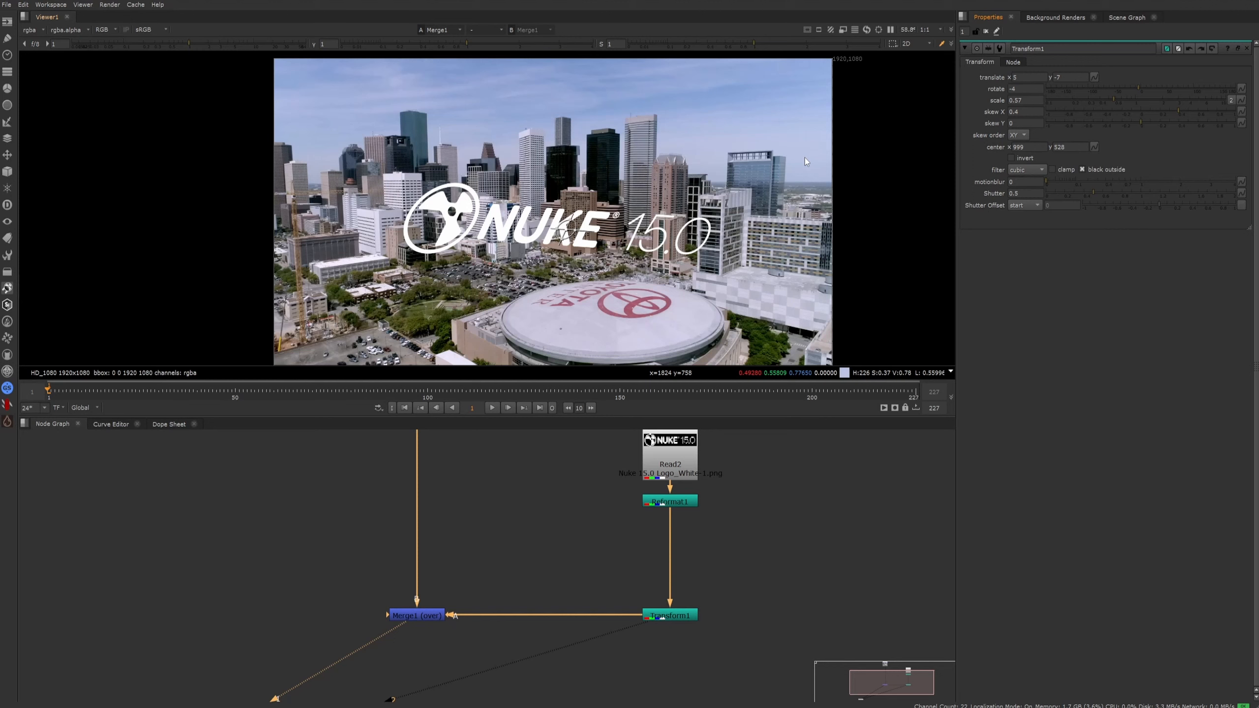
{"action": "key", "text": "ctrl+z"}
{"action": "key", "text": "ctrl+z"}
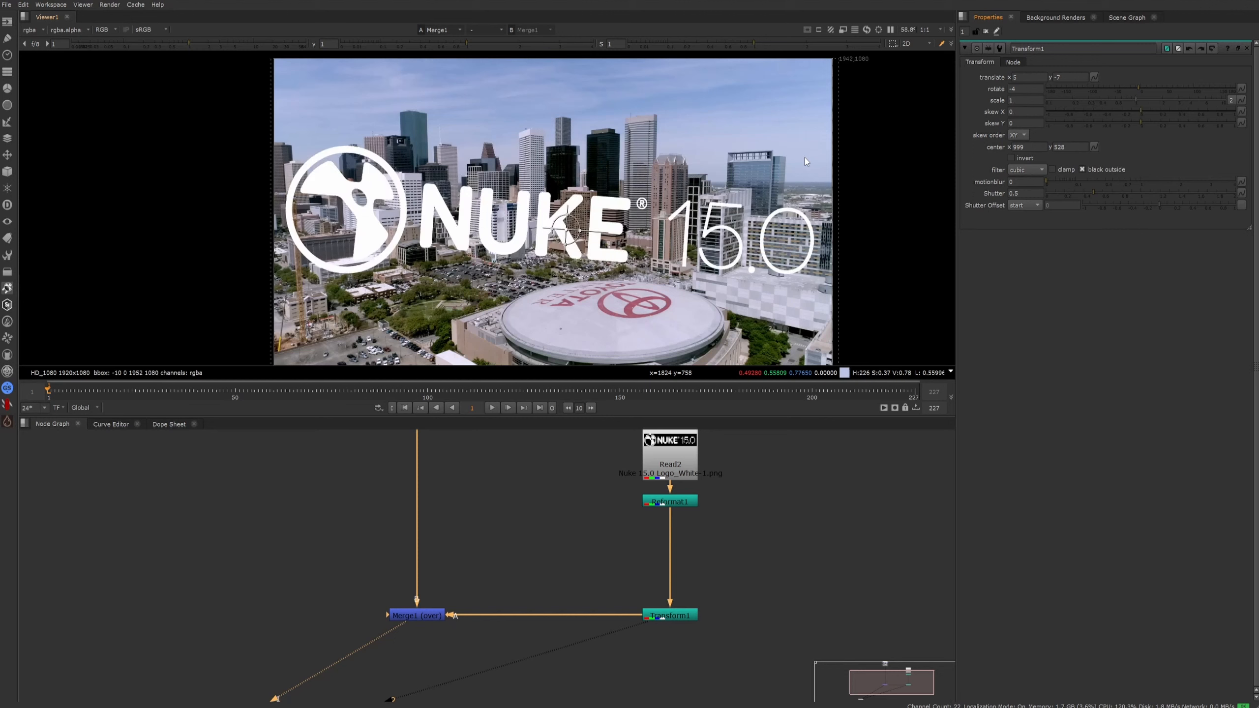
{"action": "key", "text": "ctrl+z"}
{"action": "key", "text": "ctrl+z"}
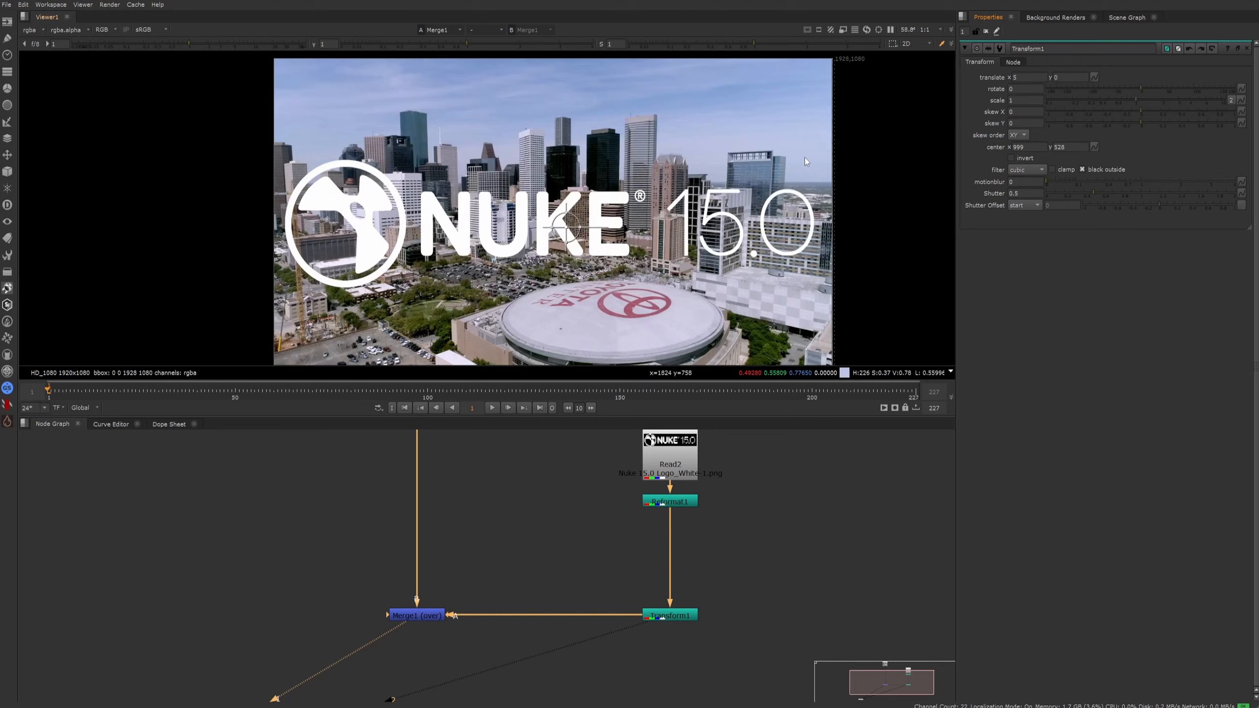
{"action": "key", "text": "ctrl+z"}
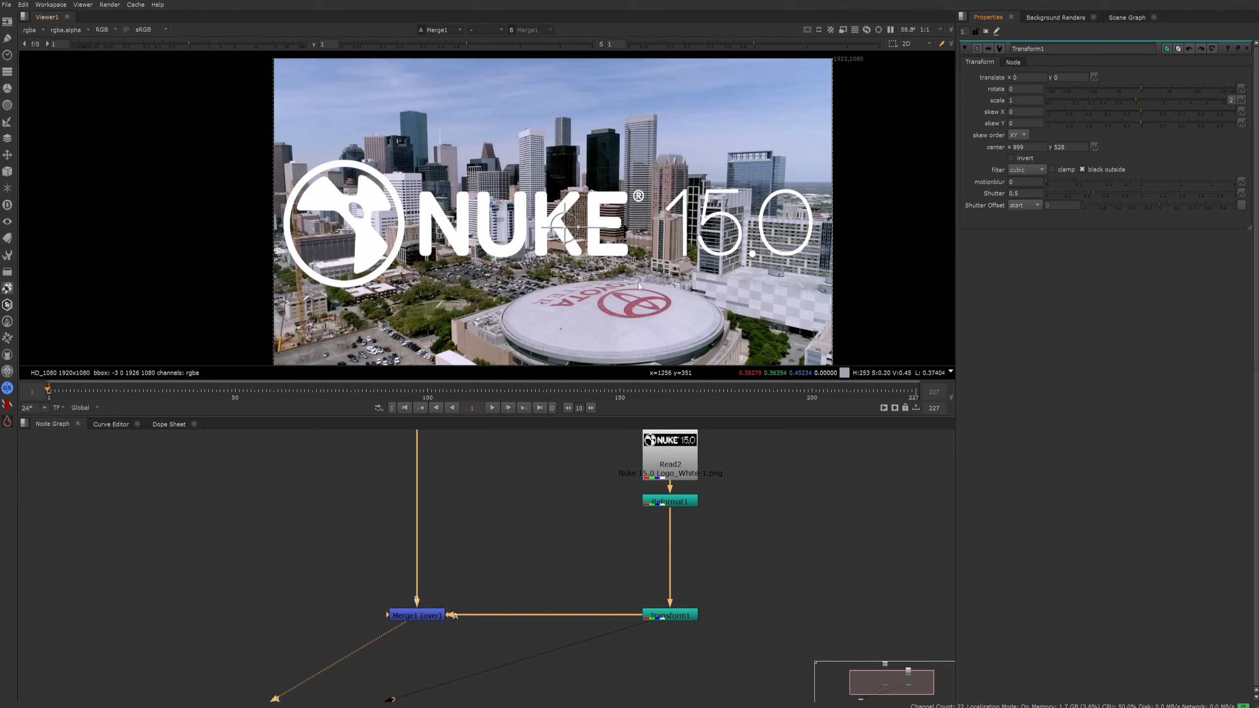
Step: Split the Transform's scale into separate width and height, try 2 for each in turn, and reset both to 1
{"action": "left_click", "coordinate": [1232, 101]}
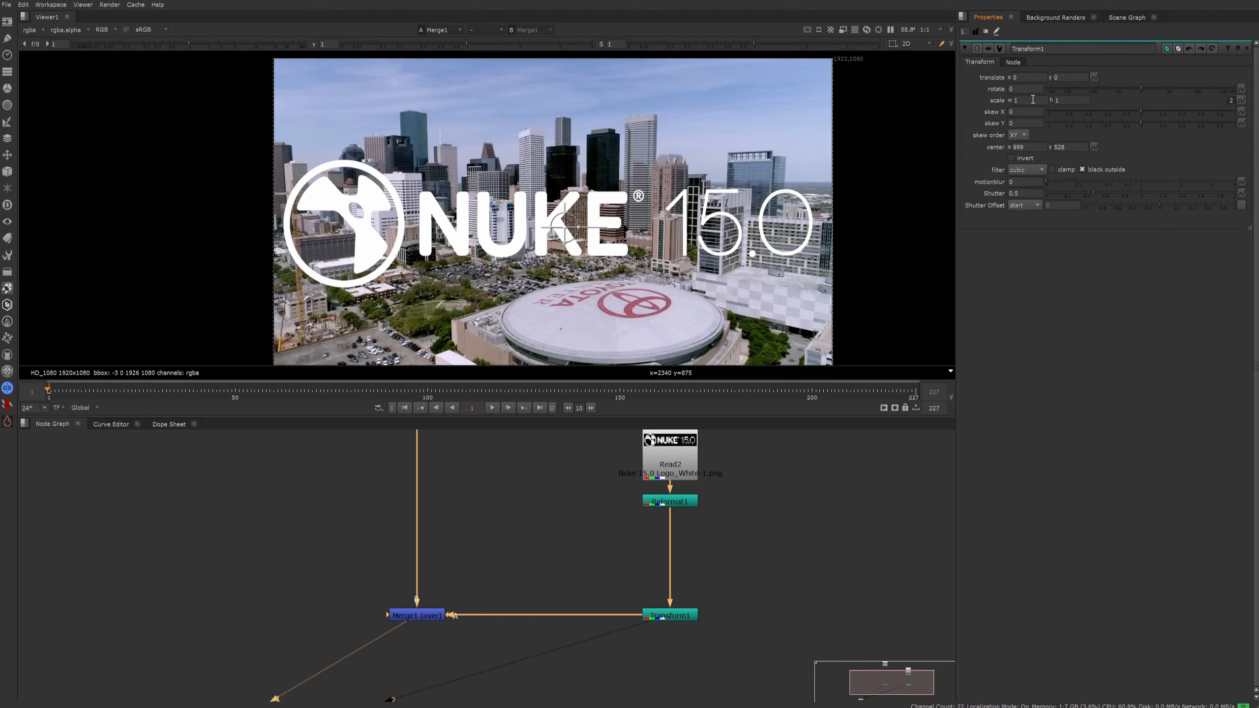
{"action": "left_click", "coordinate": [1032, 100]}
{"action": "type", "text": "2"}
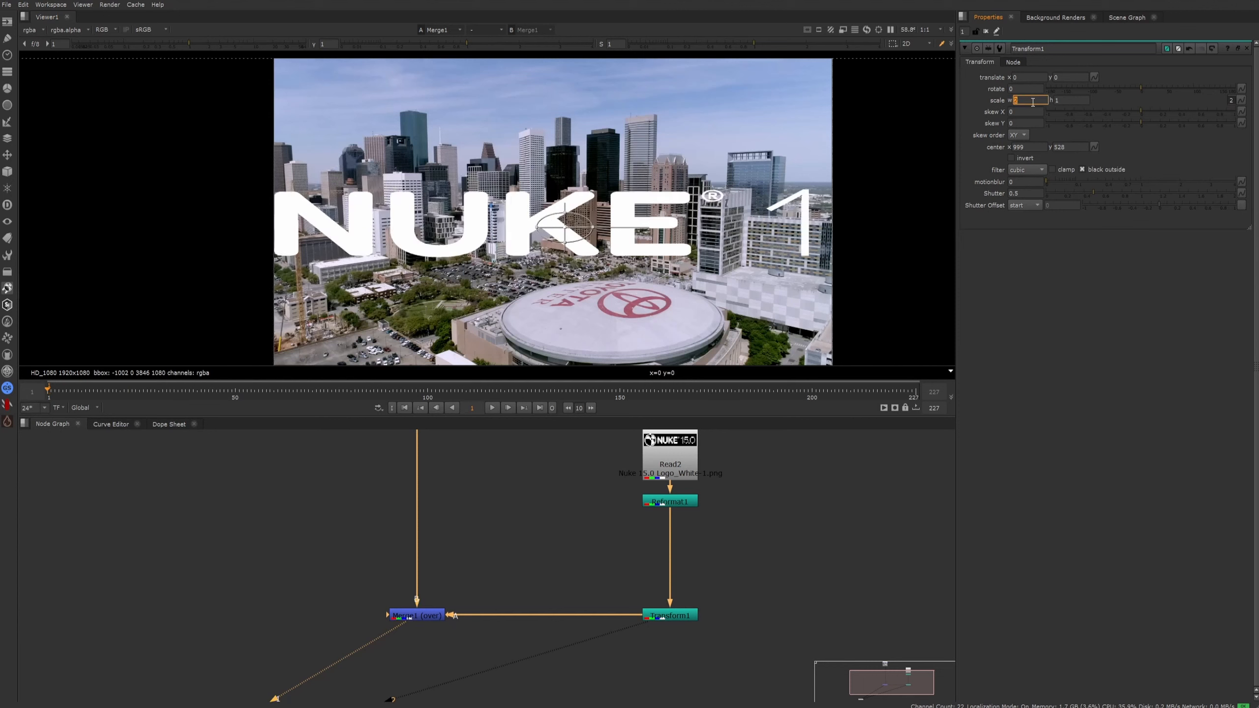
{"action": "type", "text": "1"}
{"action": "left_click", "coordinate": [1062, 101]}
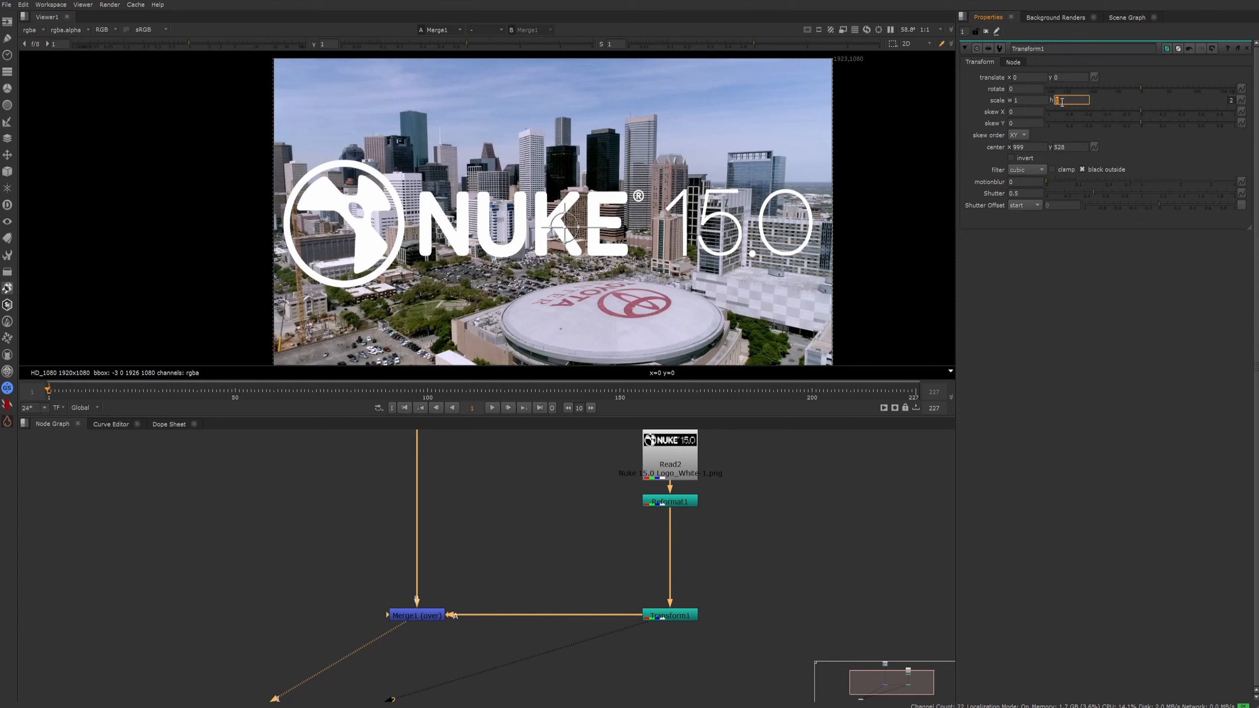
{"action": "type", "text": "21"}
Step: Try nudging the width scale and slightly reducing the logo with a single uniform scale value, and undo the change
{"action": "left_click", "coordinate": [1018, 101]}
{"action": "key", "text": "Down"}
{"action": "key", "text": "Up"}
{"action": "left_click", "coordinate": [1025, 101]}
{"action": "left_click", "coordinate": [1229, 101]}
{"action": "mouse_move", "coordinate": [1134, 98]}
{"action": "left_mouse_down"}
{"action": "mouse_move", "coordinate": [1148, 97]}
{"action": "mouse_move", "coordinate": [1108, 101]}
{"action": "mouse_move", "coordinate": [1126, 101]}
{"action": "left_mouse_up"}
{"action": "key", "text": "ctrl+z"}
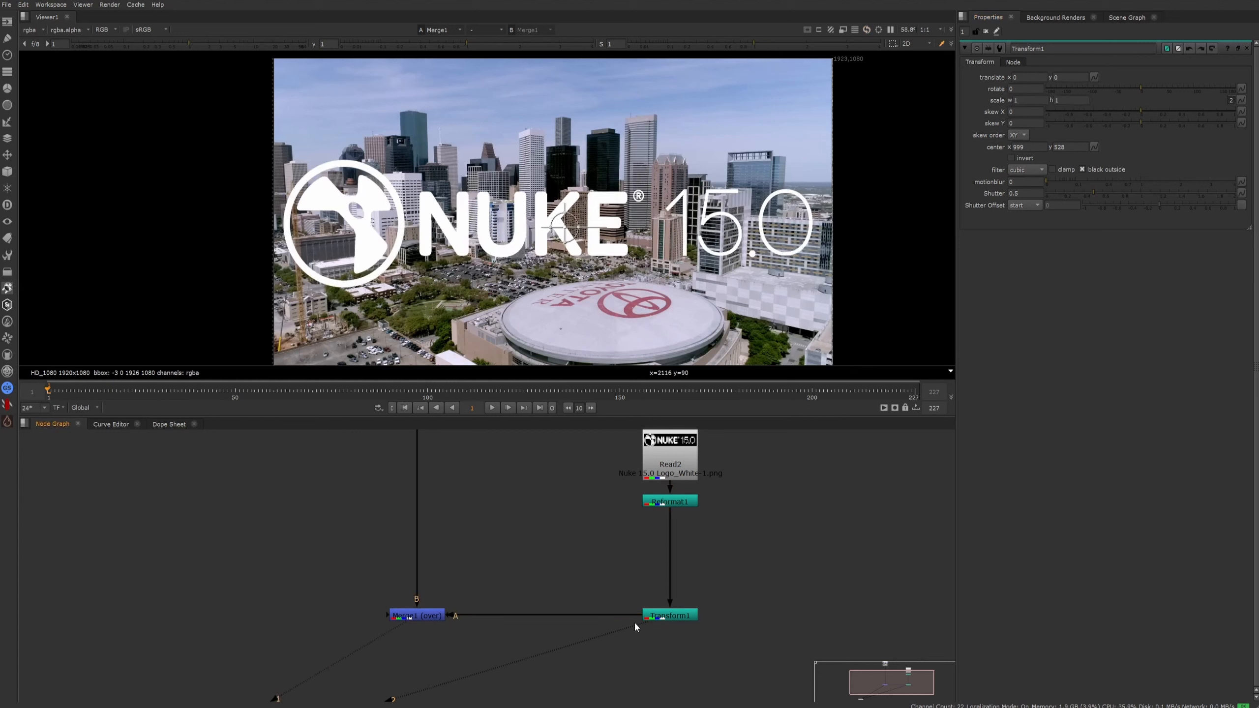
Step: Add a Grade node below the Transform node
{"action": "key", "text": "g"}
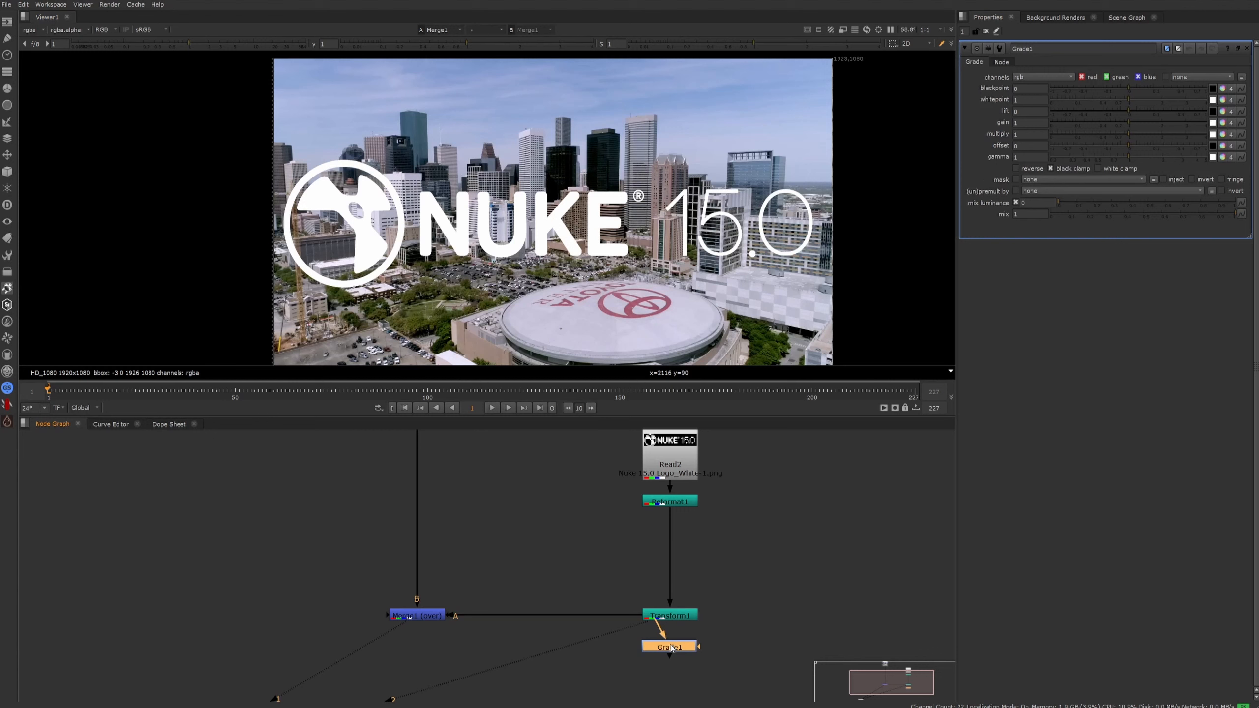
Step: Delete the Grade node below the Transform, add it again once, and delete that one too
{"action": "mouse_move", "coordinate": [672, 649]}
{"action": "left_mouse_down"}
{"action": "mouse_move", "coordinate": [584, 612]}
{"action": "mouse_move", "coordinate": [587, 653]}
{"action": "mouse_move", "coordinate": [660, 651]}
{"action": "left_mouse_up"}
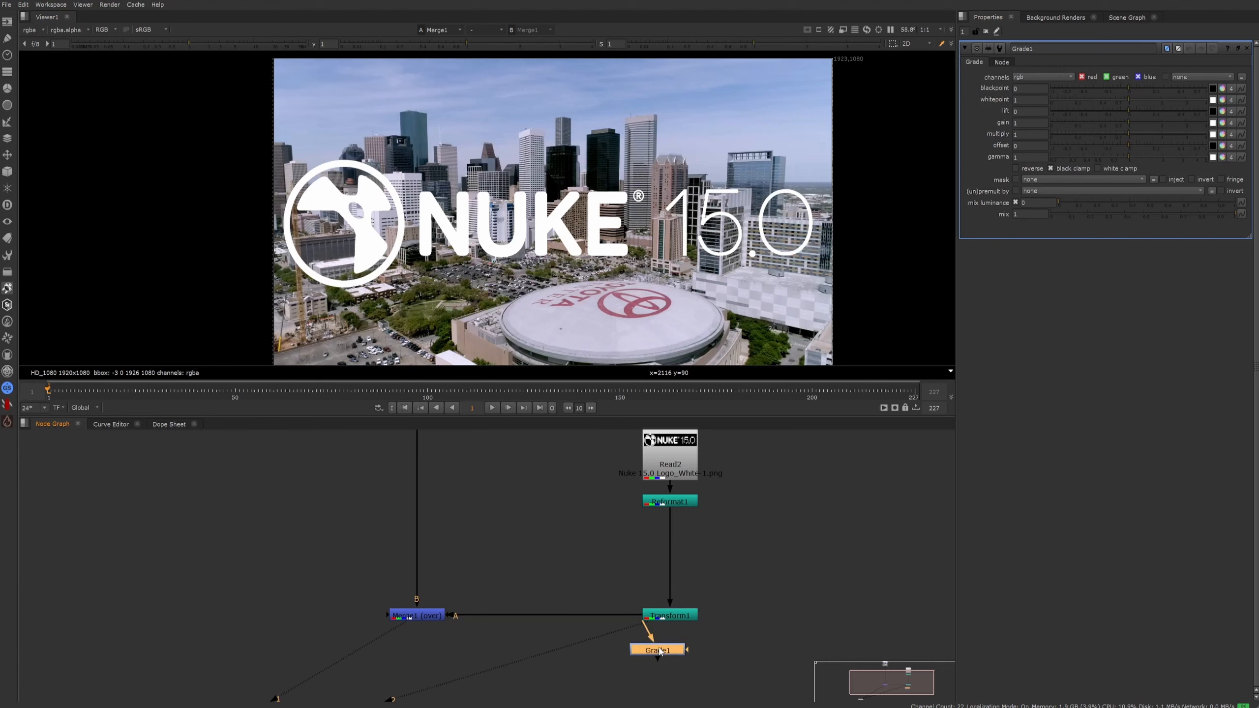
{"action": "key", "text": "Delete"}
{"action": "key", "text": "g"}
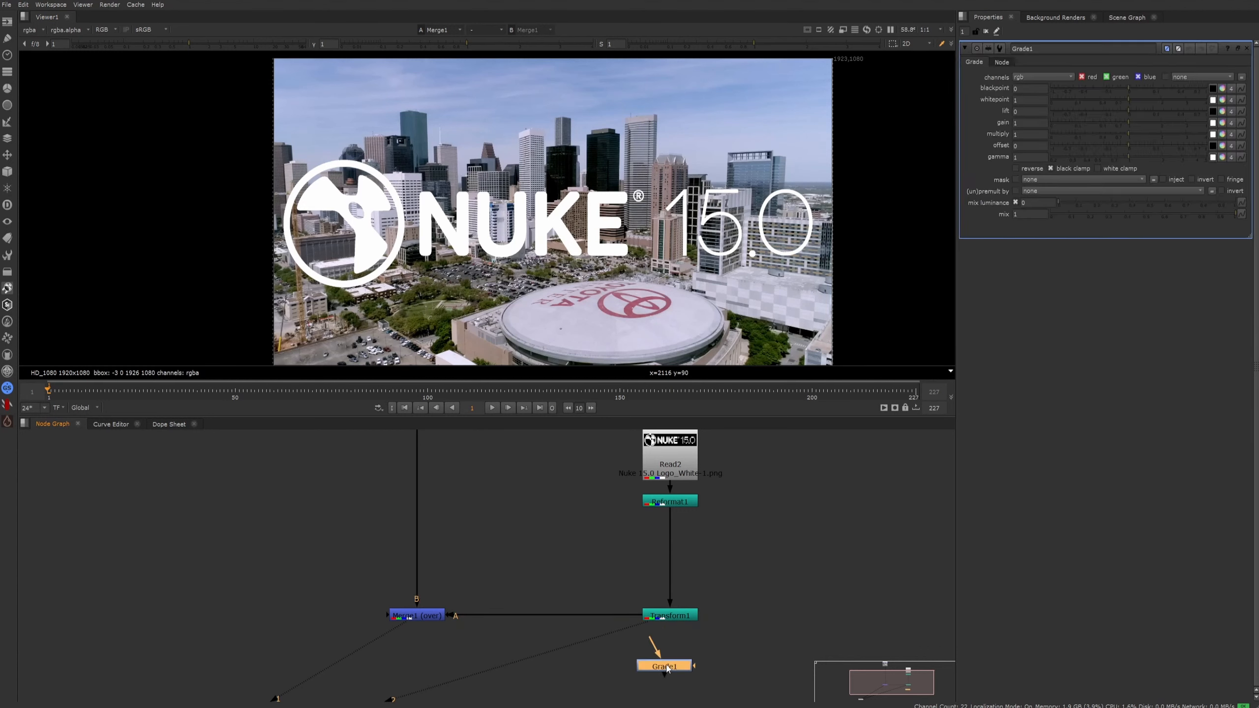
{"action": "key", "text": "Delete"}
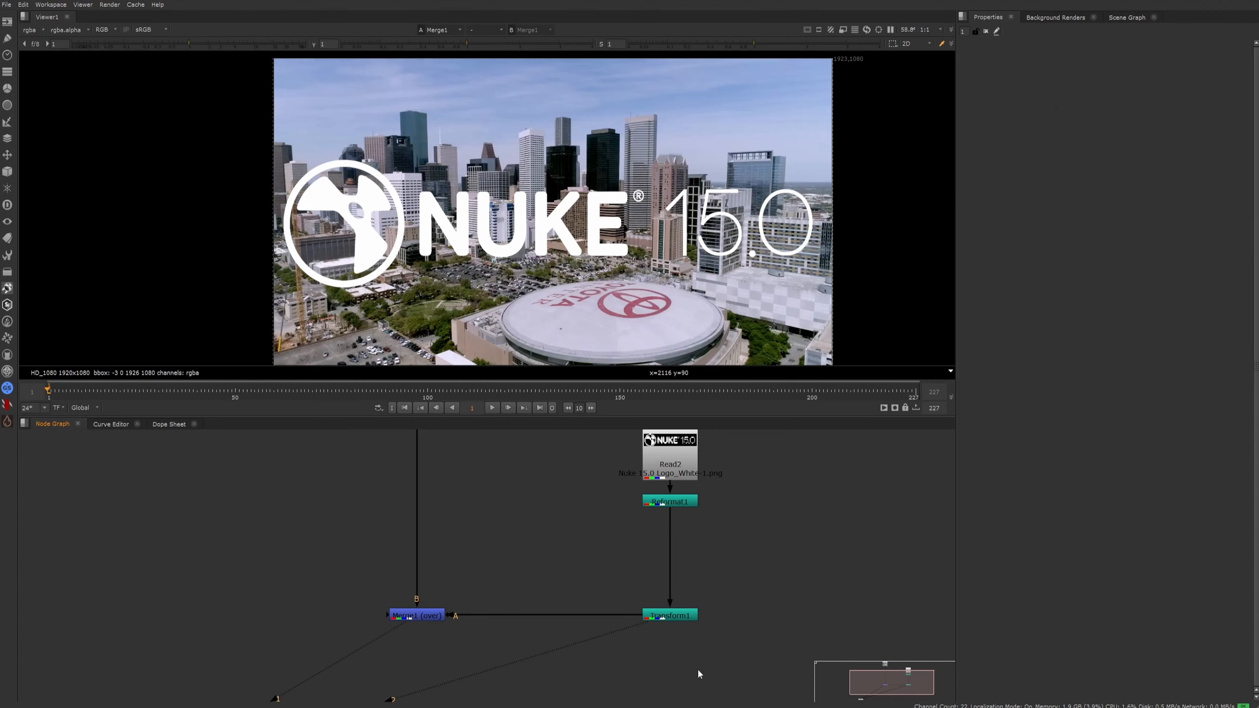
Step: Search for the Grade node, add it, and insert it into the connection between the Transform and the Merge
{"action": "key", "text": "Tab"}
{"action": "type", "text": "gard"}
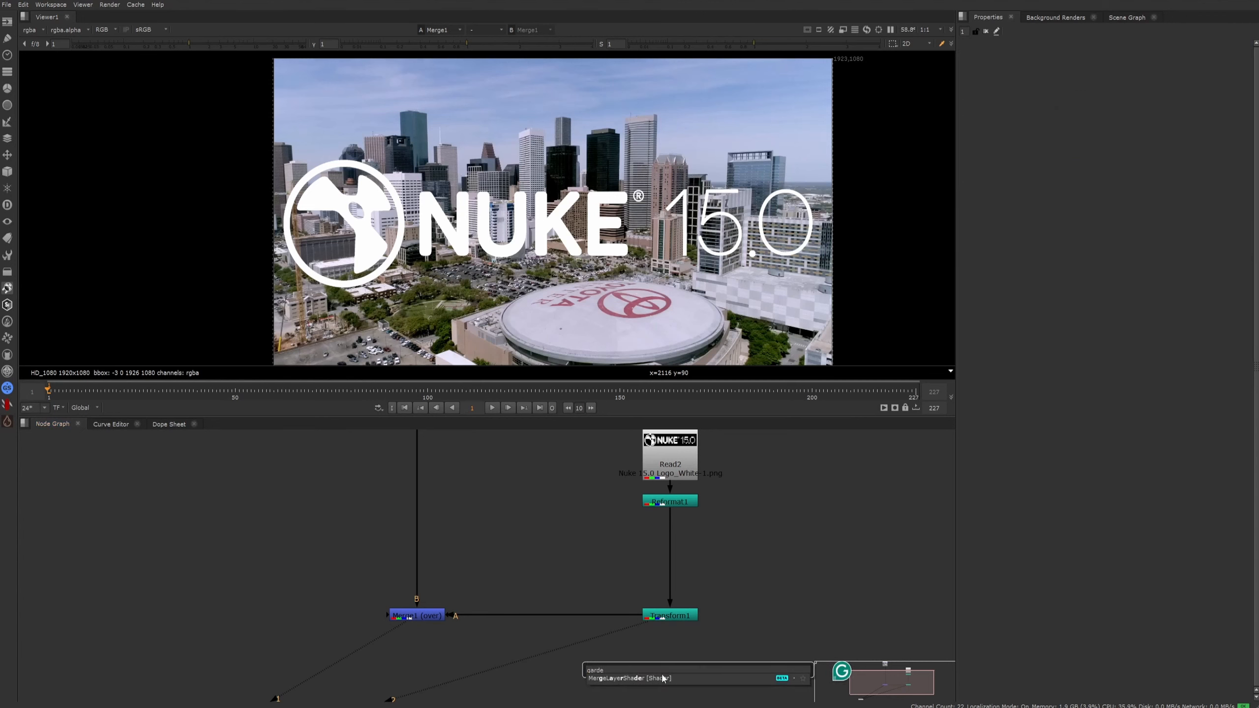
{"action": "key", "text": "BackSpace"}
{"action": "key", "text": "BackSpace"}
{"action": "key", "text": "BackSpace"}
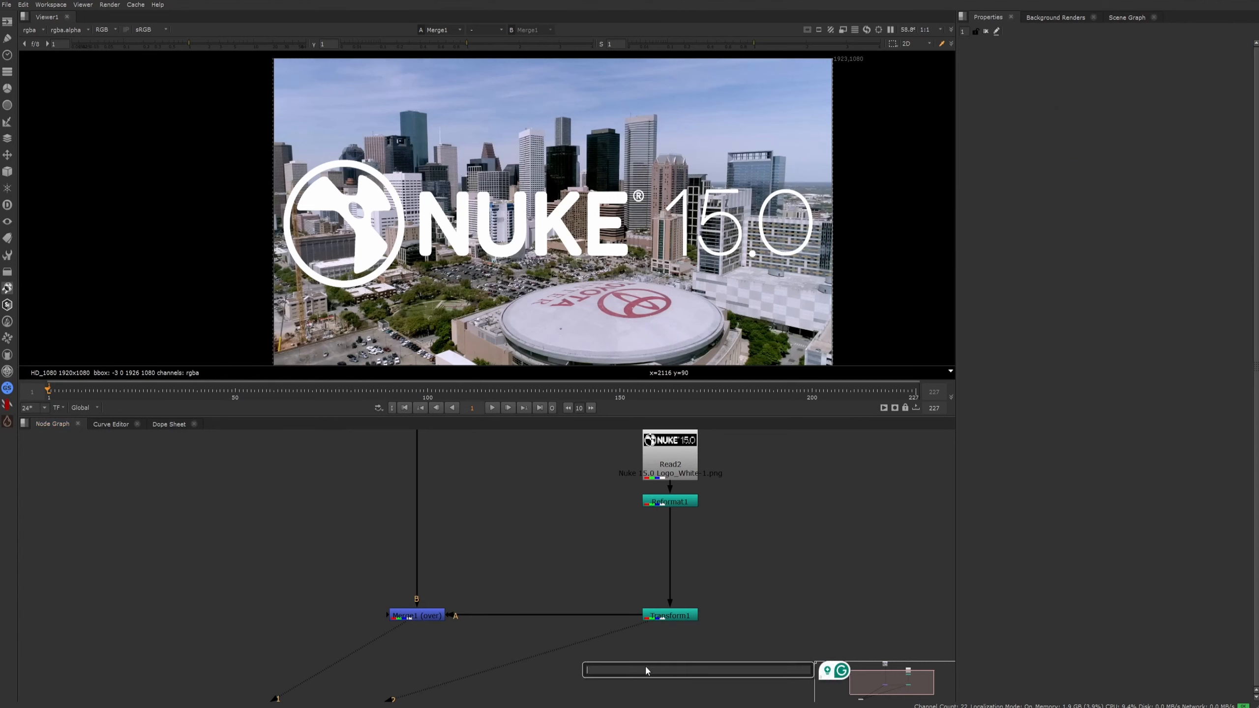
{"action": "type", "text": "rade [Color"}
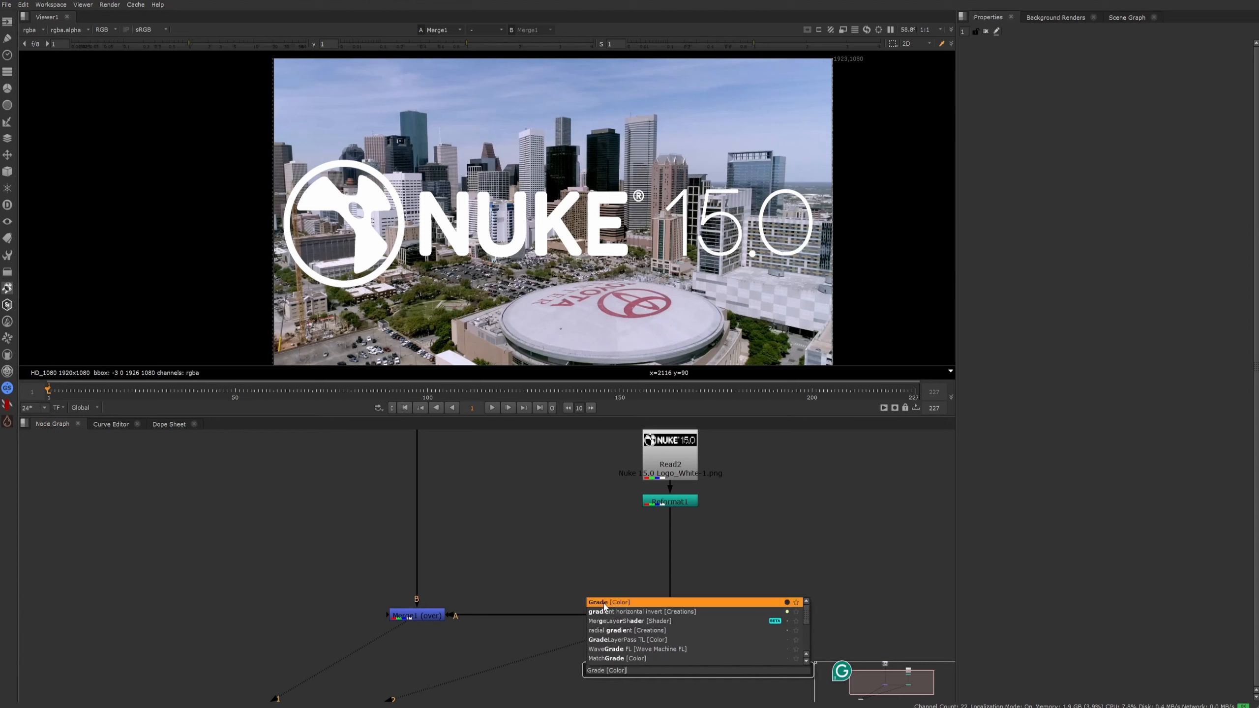
{"action": "left_click", "coordinate": [605, 607]}
{"action": "left_click_drag", "start_coordinate": [705, 674], "coordinate": [574, 623]}
Step: Rearrange the logo branch so the Transform sits directly below the Reformat and the Grade below it, level with the Merge
{"action": "left_click", "coordinate": [666, 617]}
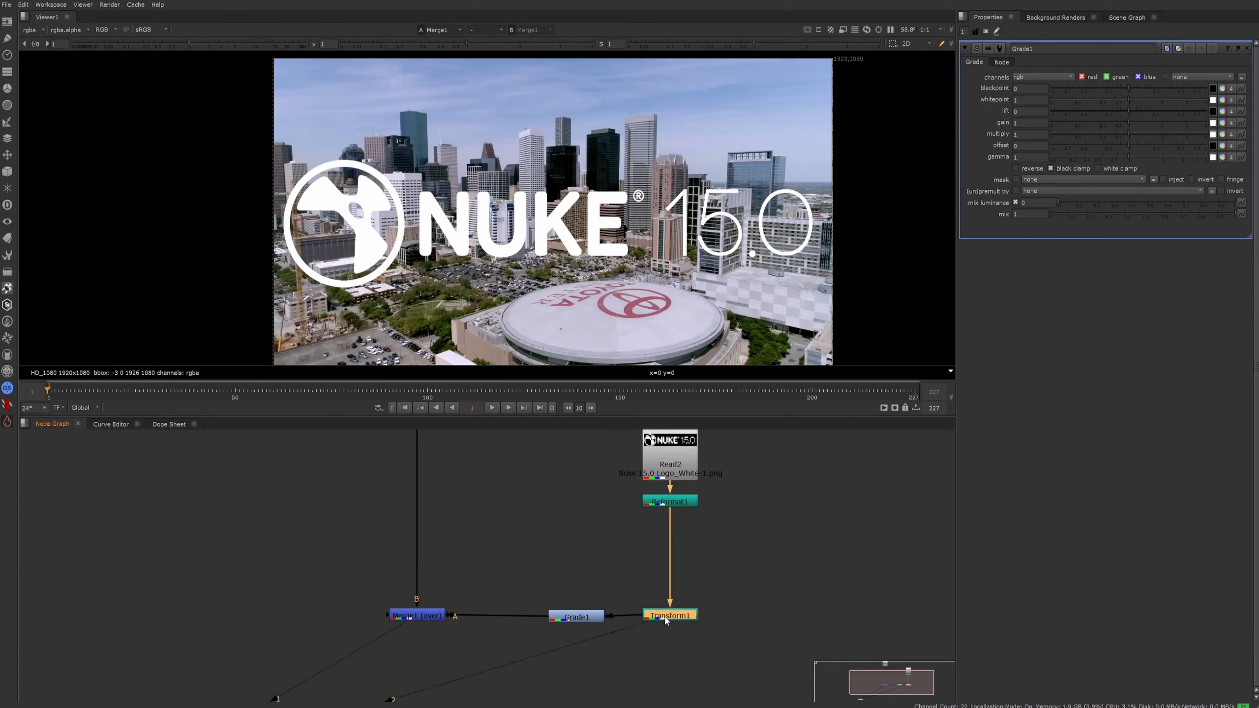
{"action": "left_click_drag", "start_coordinate": [666, 620], "coordinate": [653, 559]}
{"action": "left_click_drag", "start_coordinate": [585, 617], "coordinate": [674, 618]}
{"action": "left_click", "coordinate": [670, 559]}
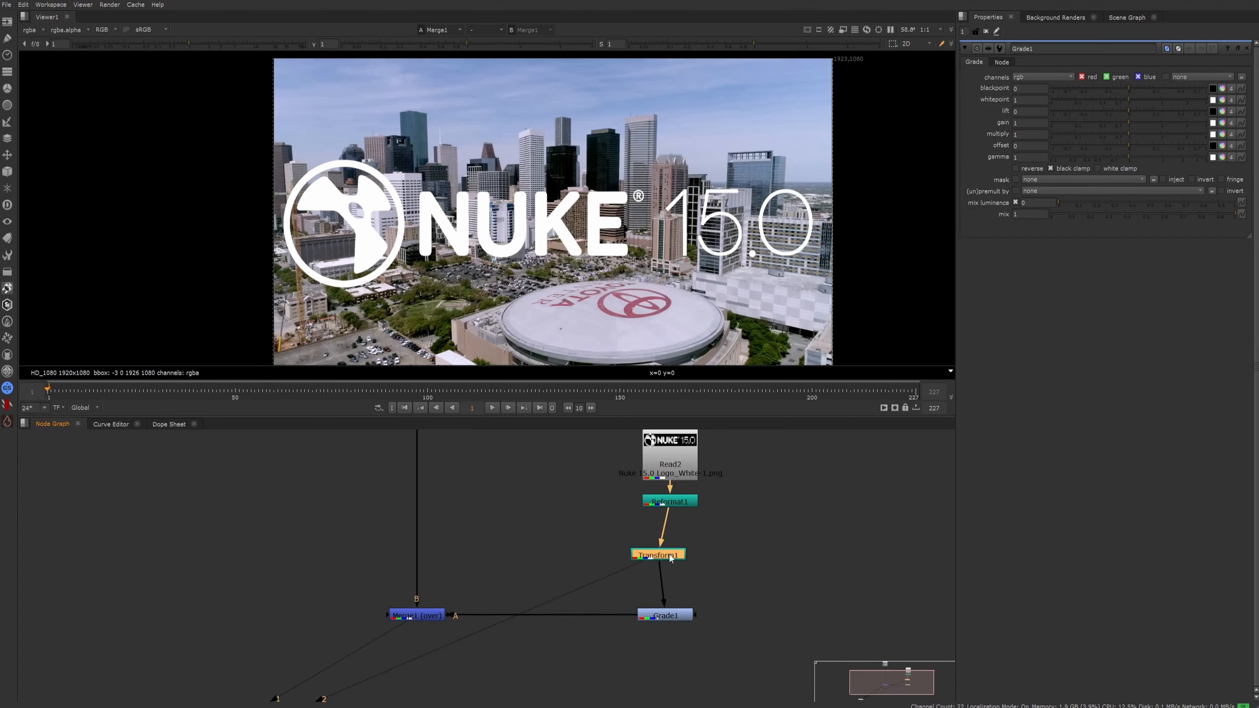
{"action": "left_click_drag", "start_coordinate": [671, 558], "coordinate": [683, 558]}
{"action": "left_click_drag", "start_coordinate": [665, 616], "coordinate": [669, 620]}
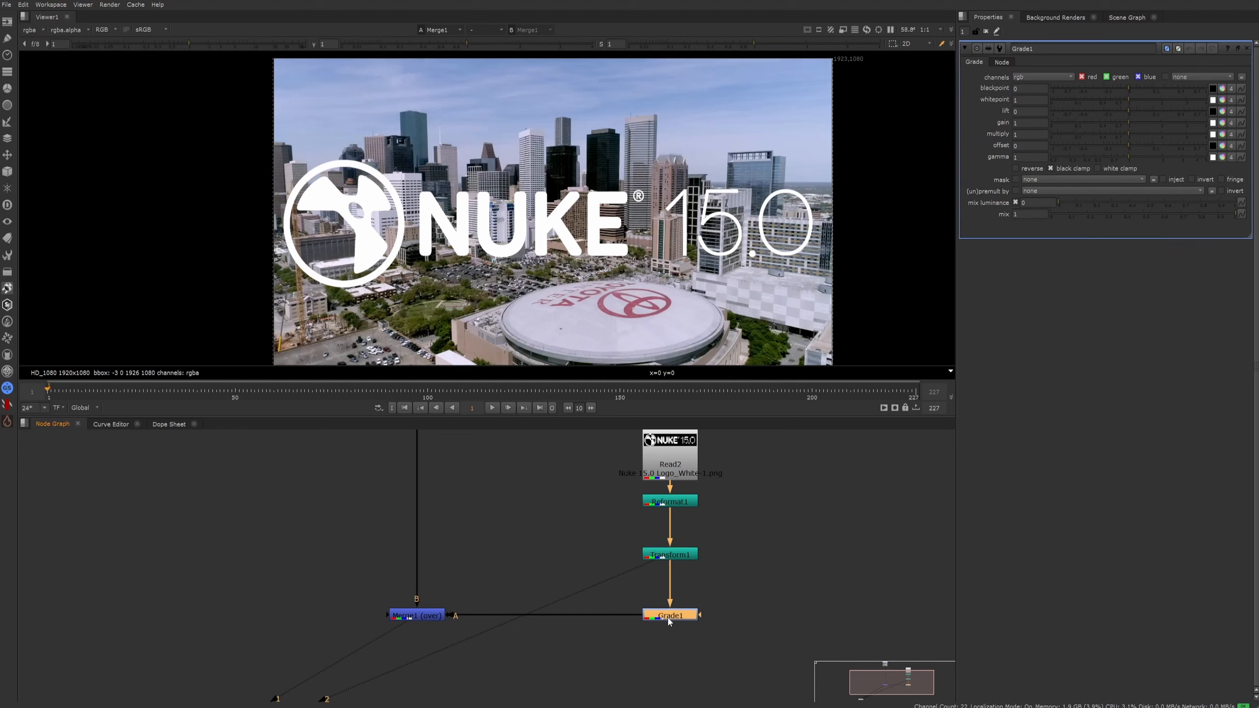
Step: Try gain values of 1.4 and 0.045 on the Grade node, and reset the gain to 1
{"action": "left_click", "coordinate": [417, 617]}
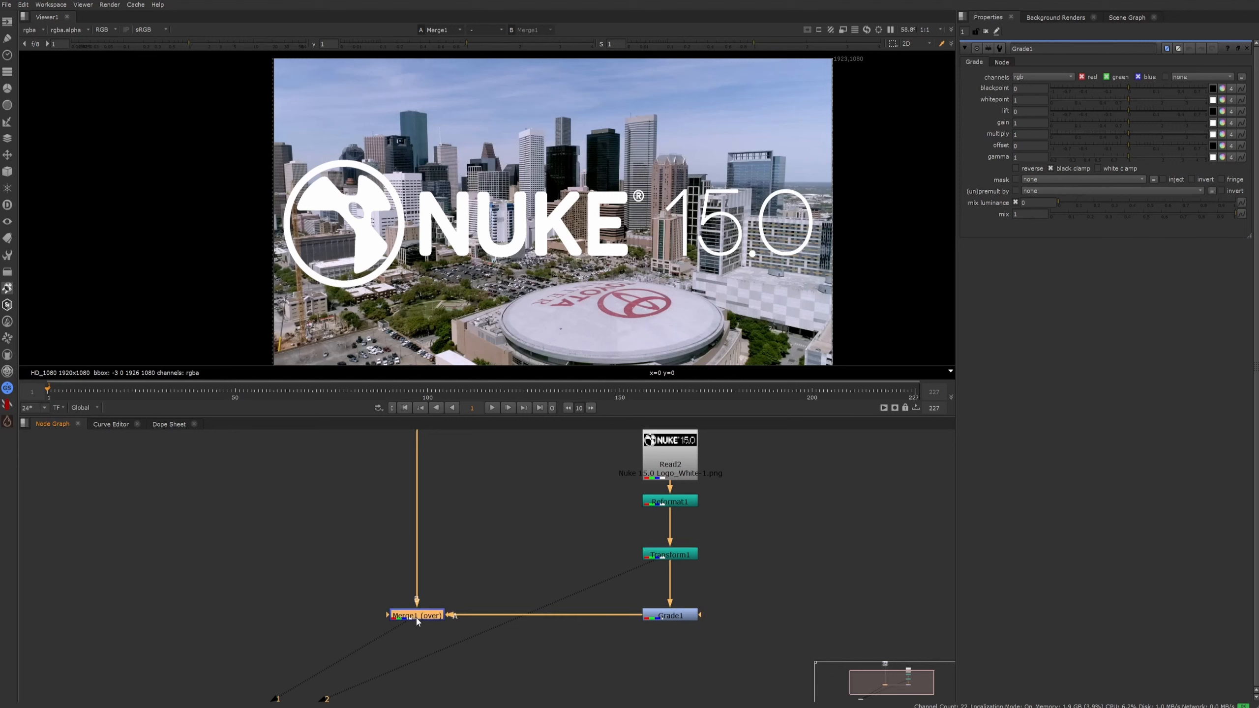
{"action": "left_click", "coordinate": [678, 620]}
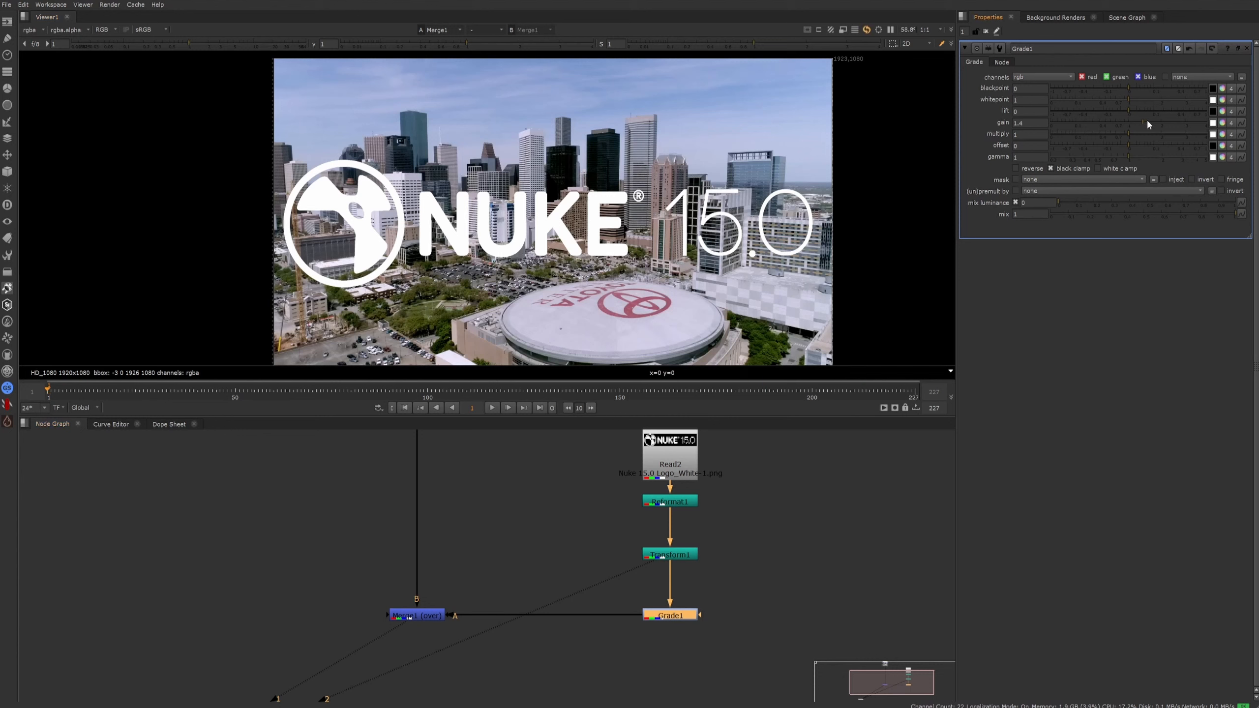
{"action": "left_click_drag", "start_coordinate": [1129, 122], "coordinate": [1066, 132]}
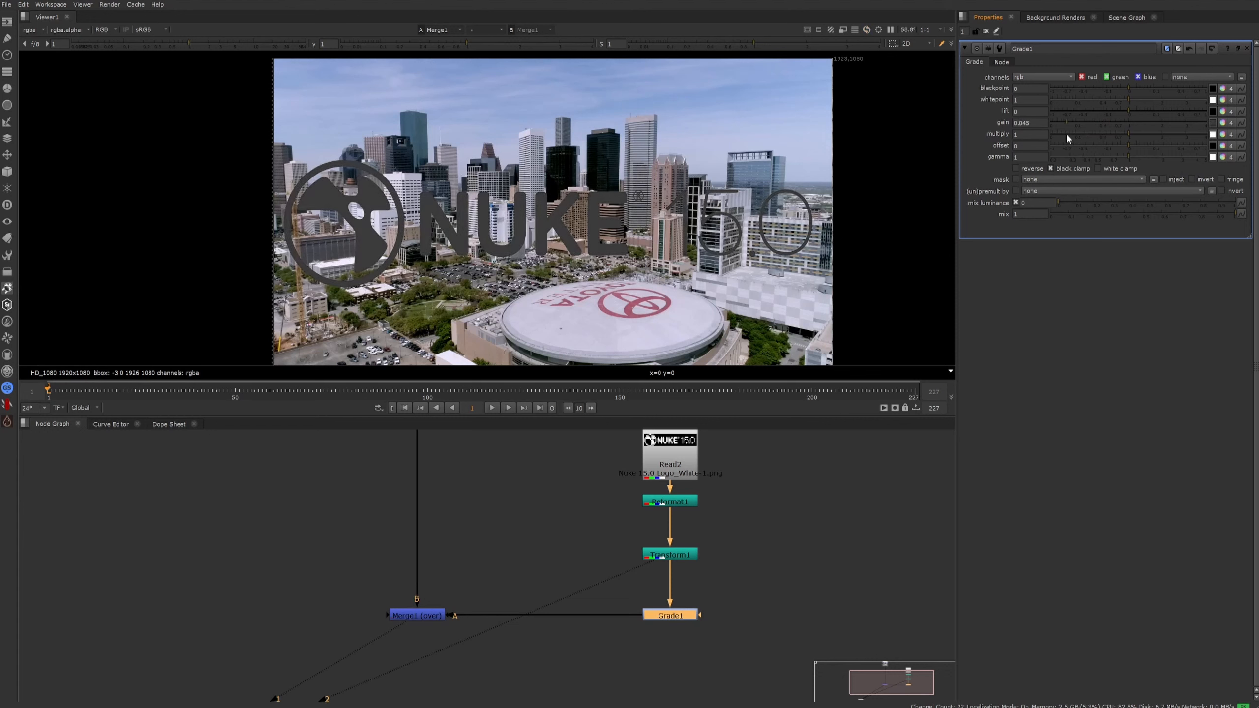
{"action": "left_click", "coordinate": [1007, 123]}
{"action": "type", "text": "1"}
{"action": "key", "text": "Return"}
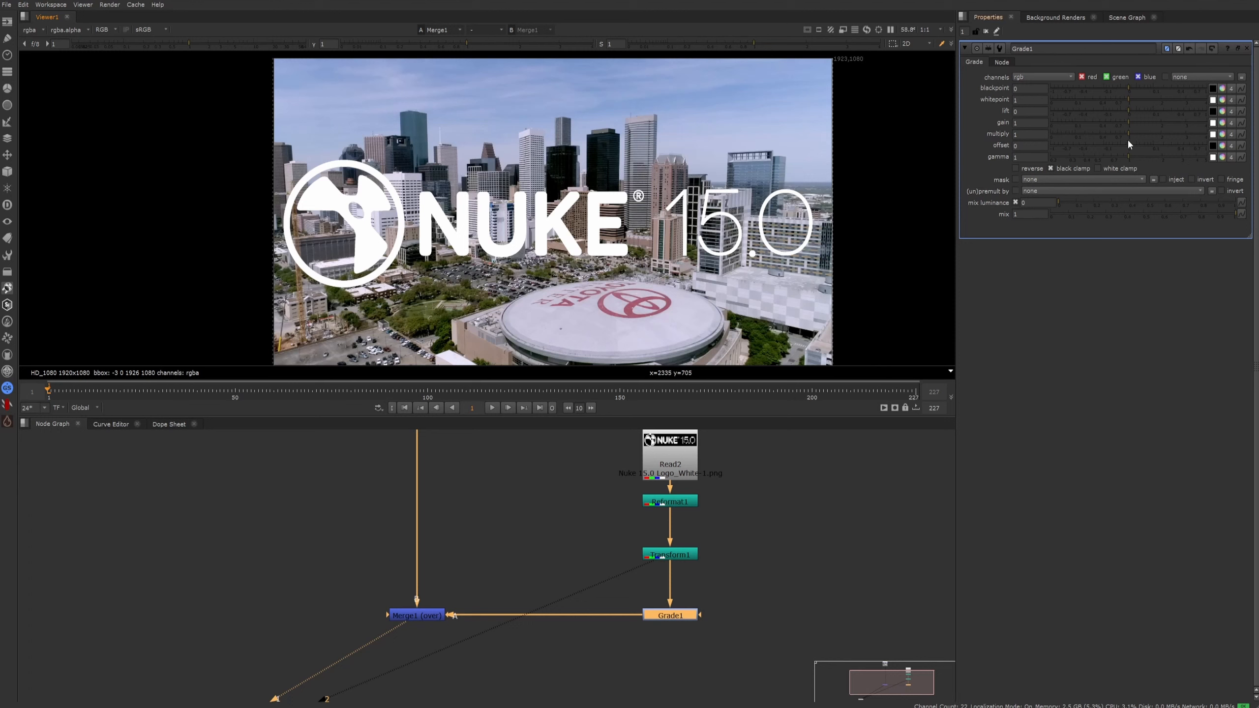
Step: Try a multiply of 1.04 and a gamma of 0.2 on the Grade node, and undo these changes
{"action": "left_click_drag", "start_coordinate": [1123, 133], "coordinate": [1017, 155]}
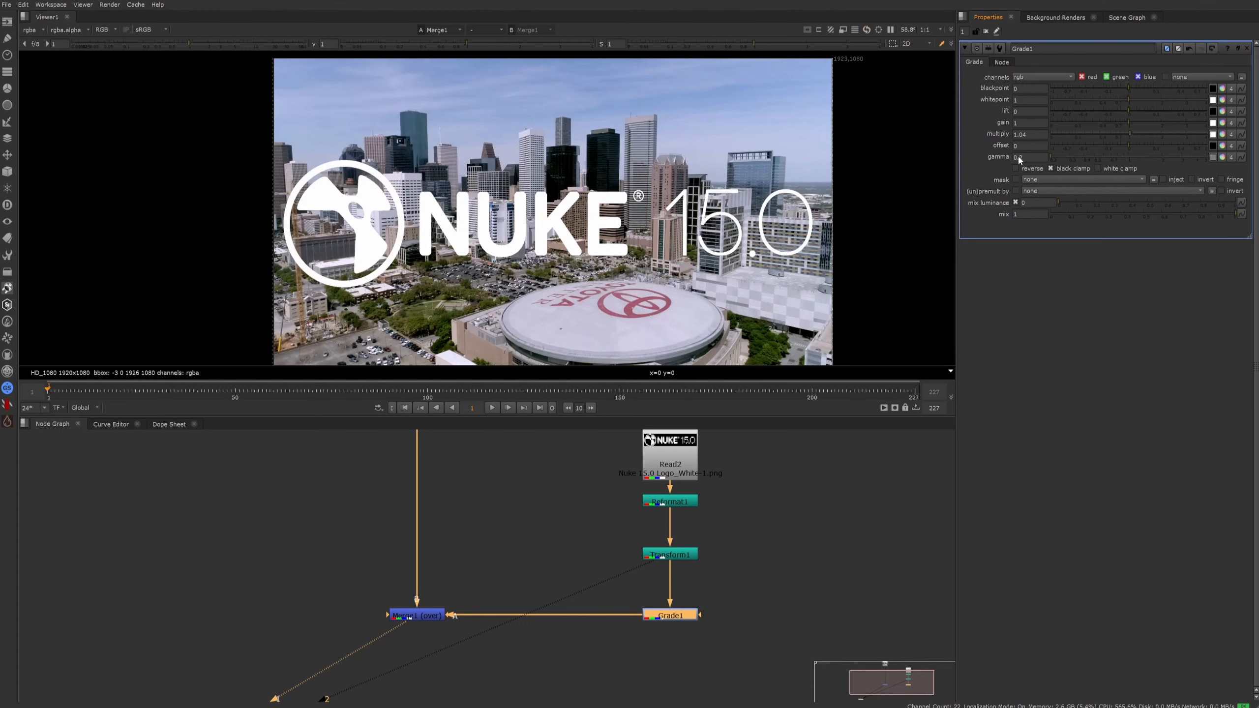
{"action": "mouse_move", "coordinate": [1128, 112]}
{"action": "left_mouse_down"}
{"action": "mouse_move", "coordinate": [1186, 112]}
{"action": "mouse_move", "coordinate": [1092, 104]}
{"action": "mouse_move", "coordinate": [1182, 99]}
{"action": "mouse_move", "coordinate": [1117, 102]}
{"action": "left_mouse_up"}
{"action": "left_click", "coordinate": [736, 611]}
{"action": "key", "text": "ctrl+z"}
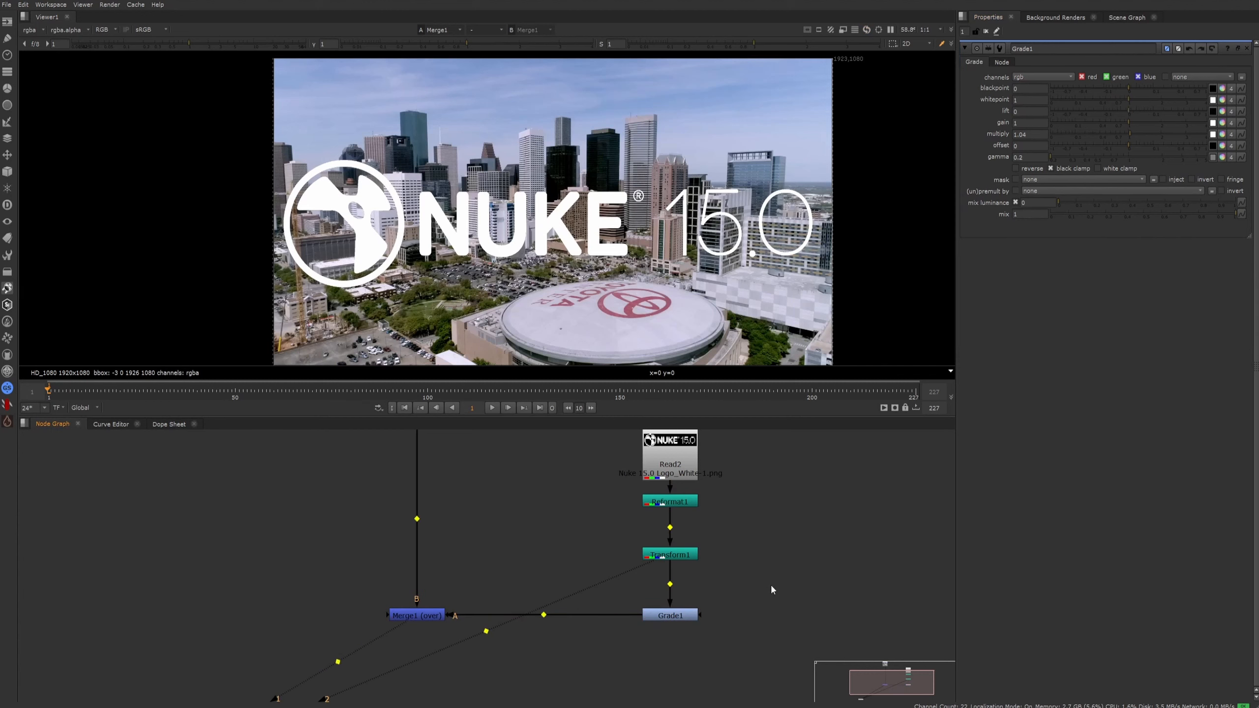
{"action": "key", "text": "ctrl+z"}
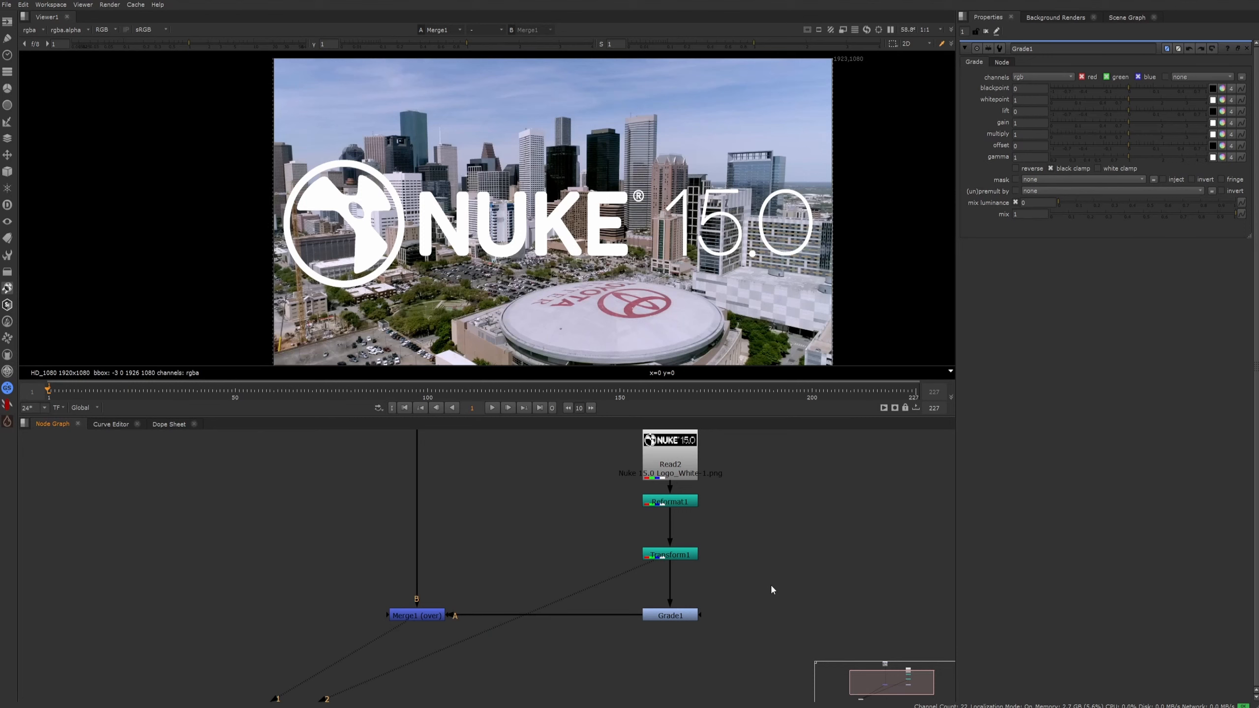
Step: Make room below the Grade node, try adding a Blur node there, and delete it
{"action": "left_click_drag", "start_coordinate": [686, 620], "coordinate": [685, 610]}
{"action": "left_click", "coordinate": [708, 638]}
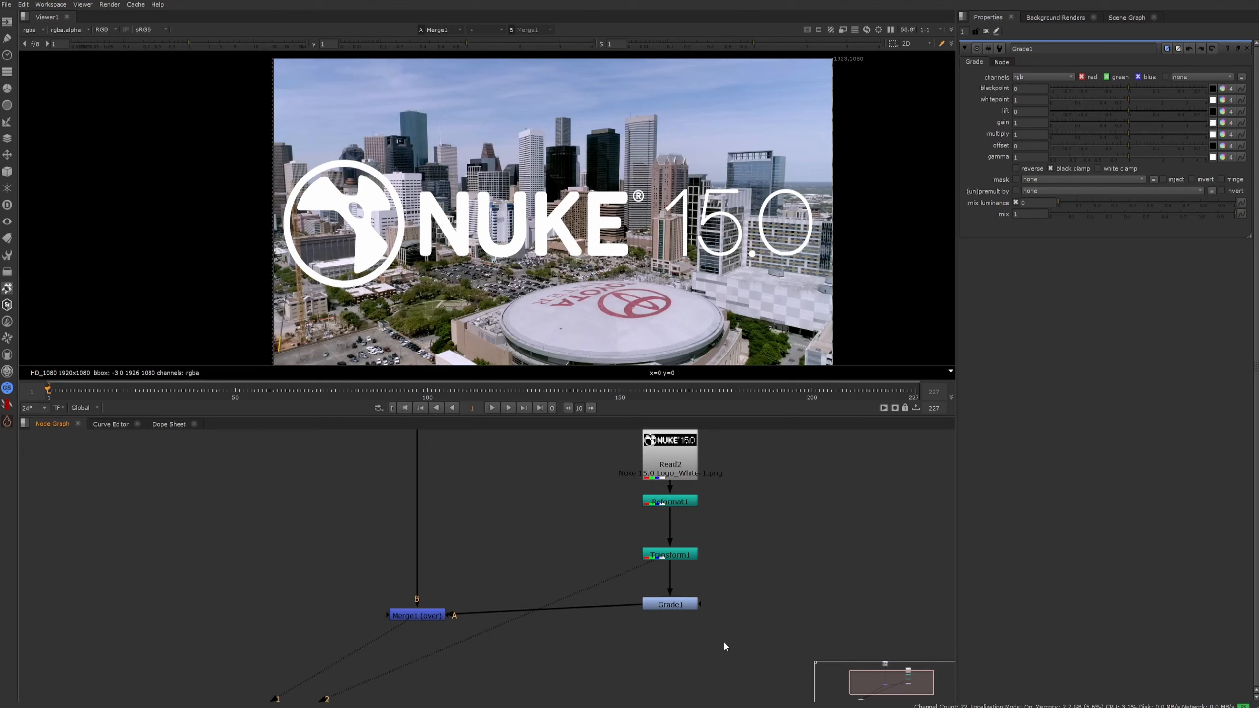
{"action": "key", "text": "Tab"}
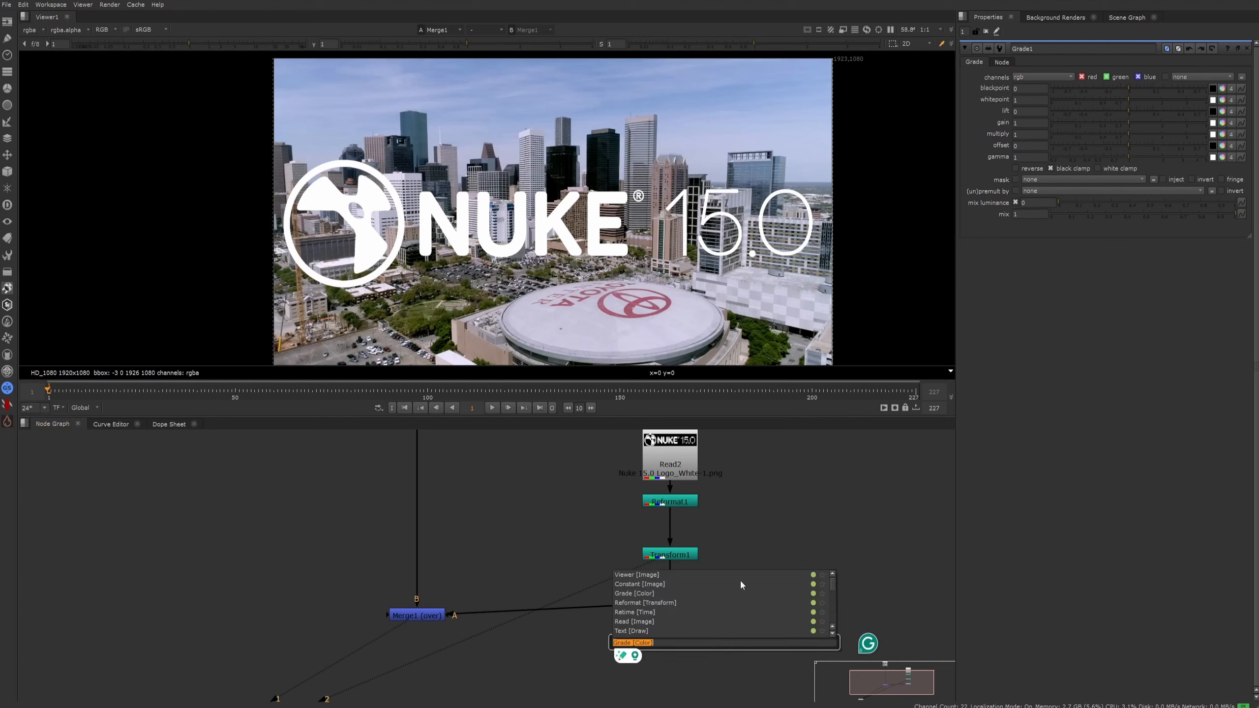
{"action": "key", "text": "Escape"}
{"action": "key", "text": "b"}
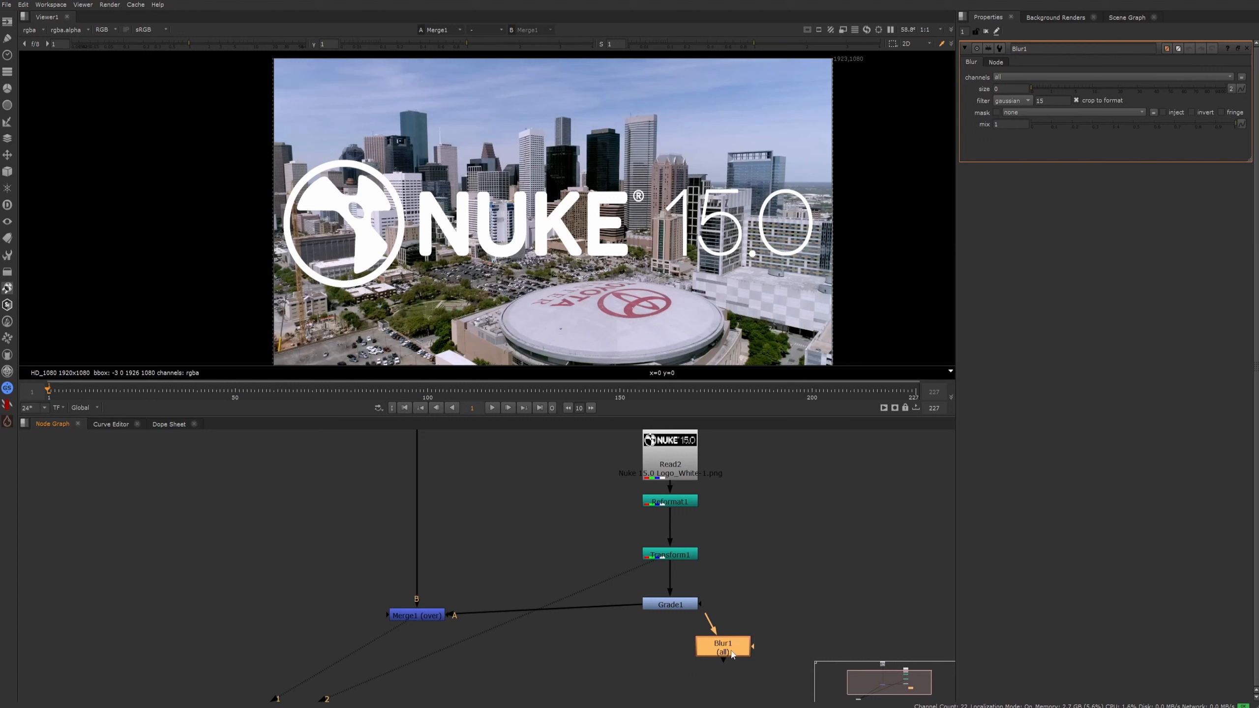
{"action": "key", "text": "Delete"}
Step: Search for the Blur filter node, add it, and insert it between the Grade and the Merge
{"action": "key", "text": "Tab"}
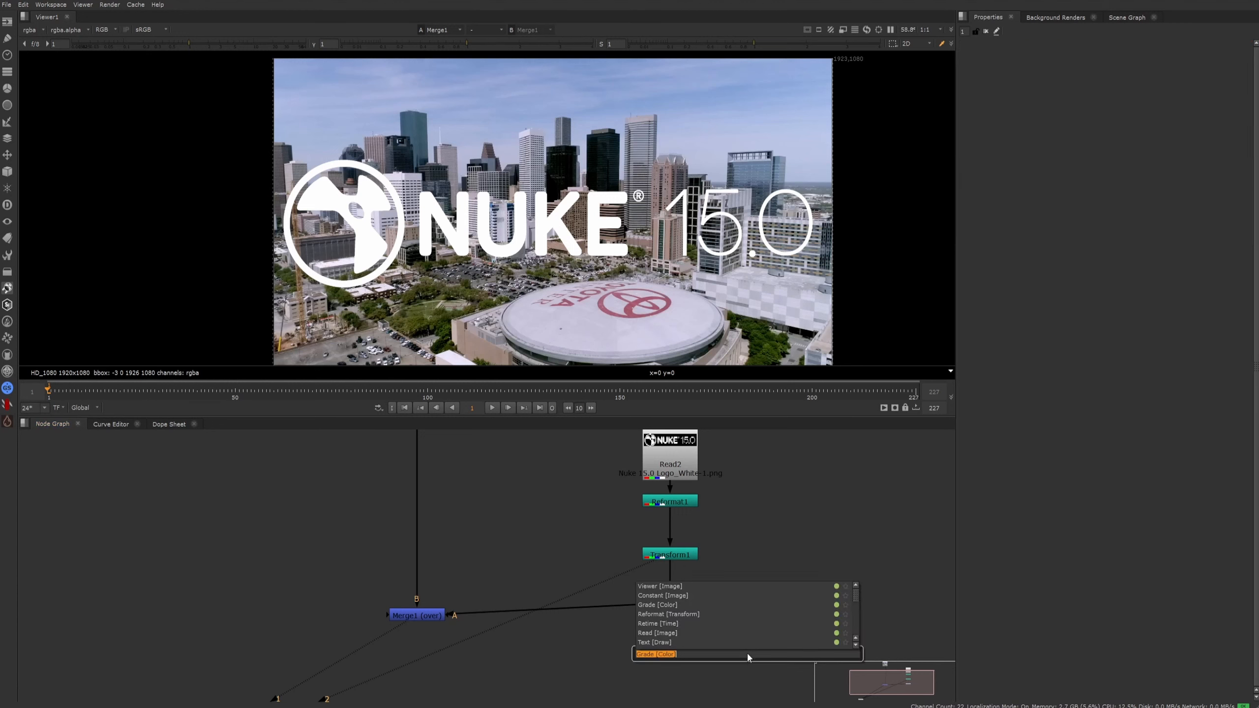
{"action": "type", "text": "blur"}
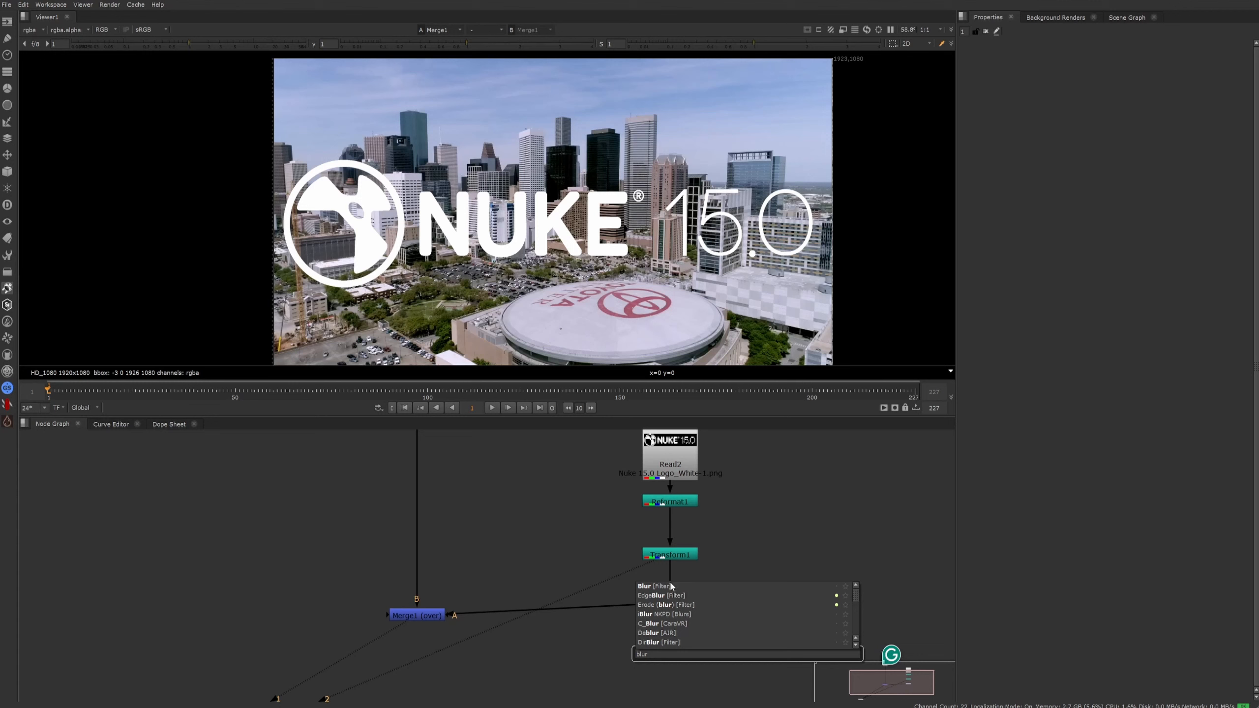
{"action": "left_click", "coordinate": [649, 586]}
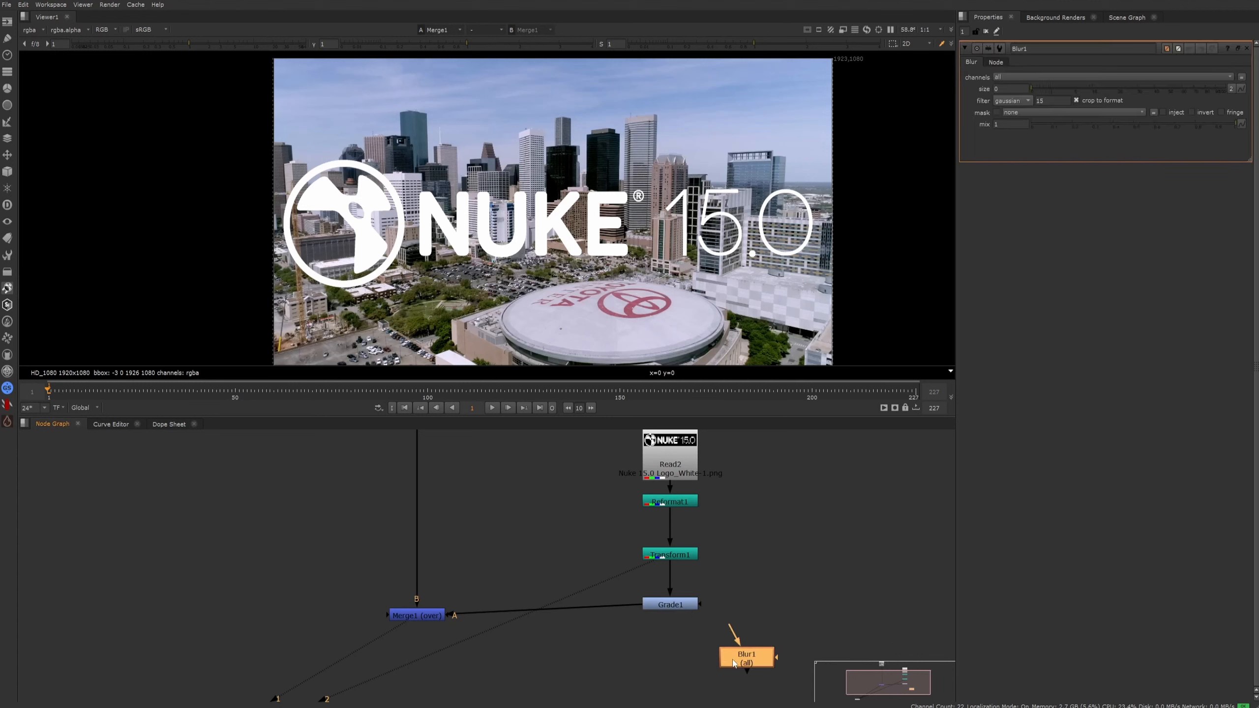
{"action": "left_click_drag", "start_coordinate": [726, 661], "coordinate": [574, 610]}
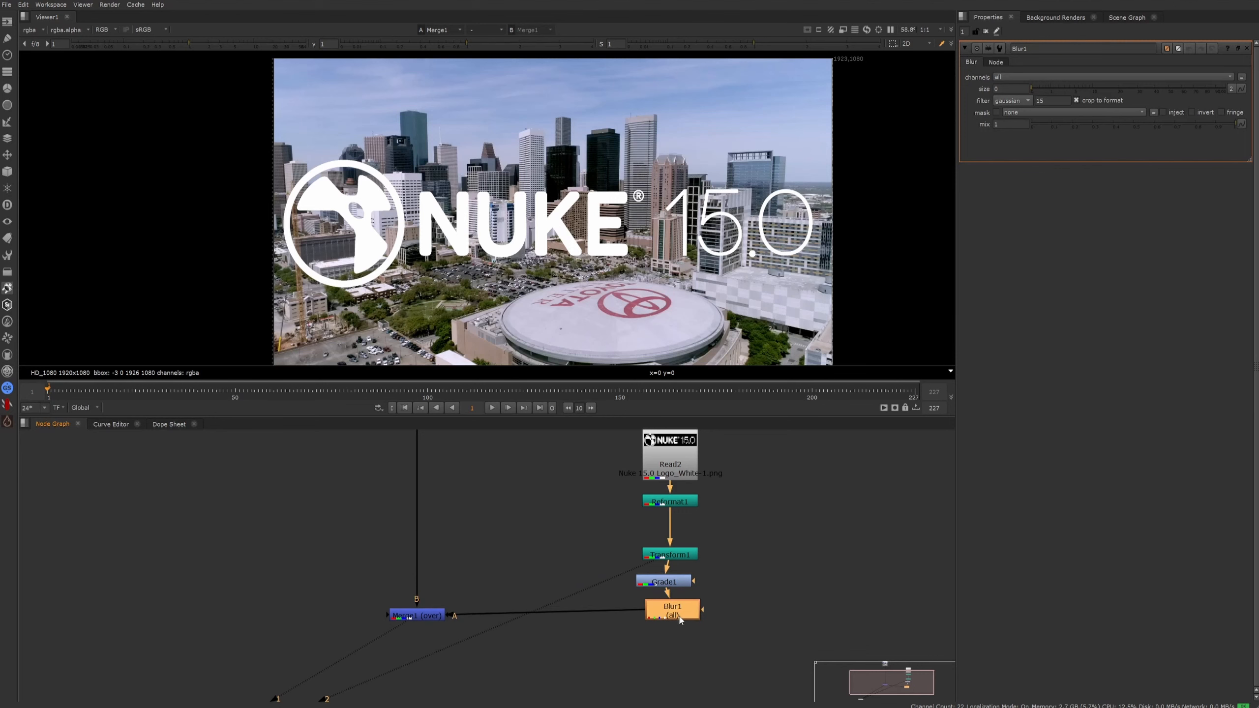
{"action": "left_click_drag", "start_coordinate": [681, 615], "coordinate": [674, 621]}
Step: View the Blur's output, switch the viewer back to the Merge, and line up the Grade above the Blur
{"action": "key", "text": "1"}
{"action": "left_click", "coordinate": [673, 619]}
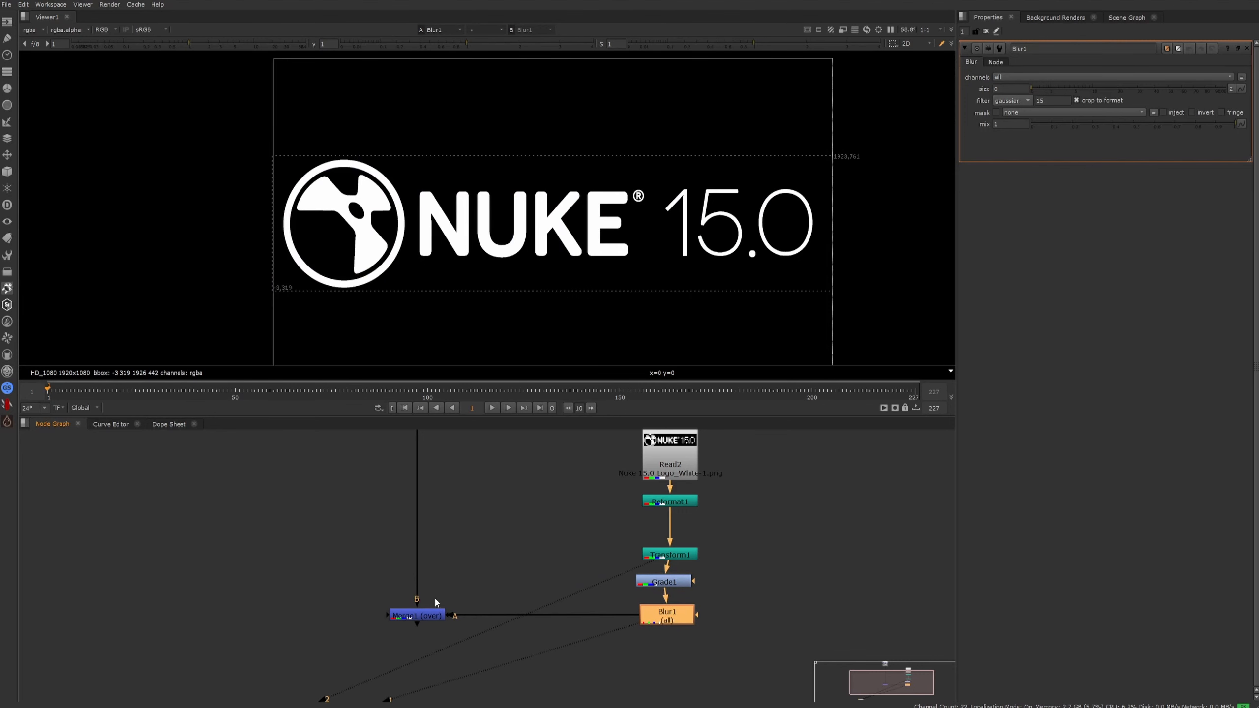
{"action": "left_click", "coordinate": [422, 614]}
{"action": "key", "text": "1"}
{"action": "left_click", "coordinate": [678, 621]}
{"action": "left_click_drag", "start_coordinate": [685, 585], "coordinate": [688, 588]}
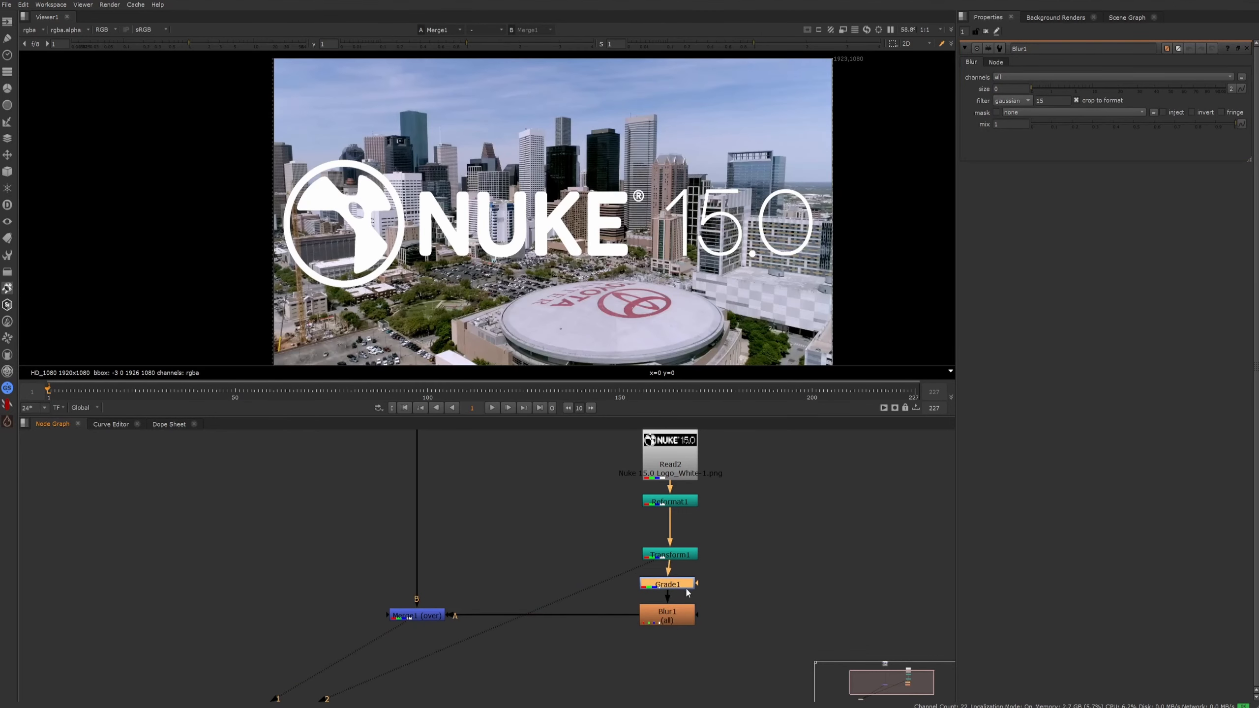
Step: Set the Blur's size to 18 and look through its filter types, keeping gaussian
{"action": "left_click", "coordinate": [680, 624]}
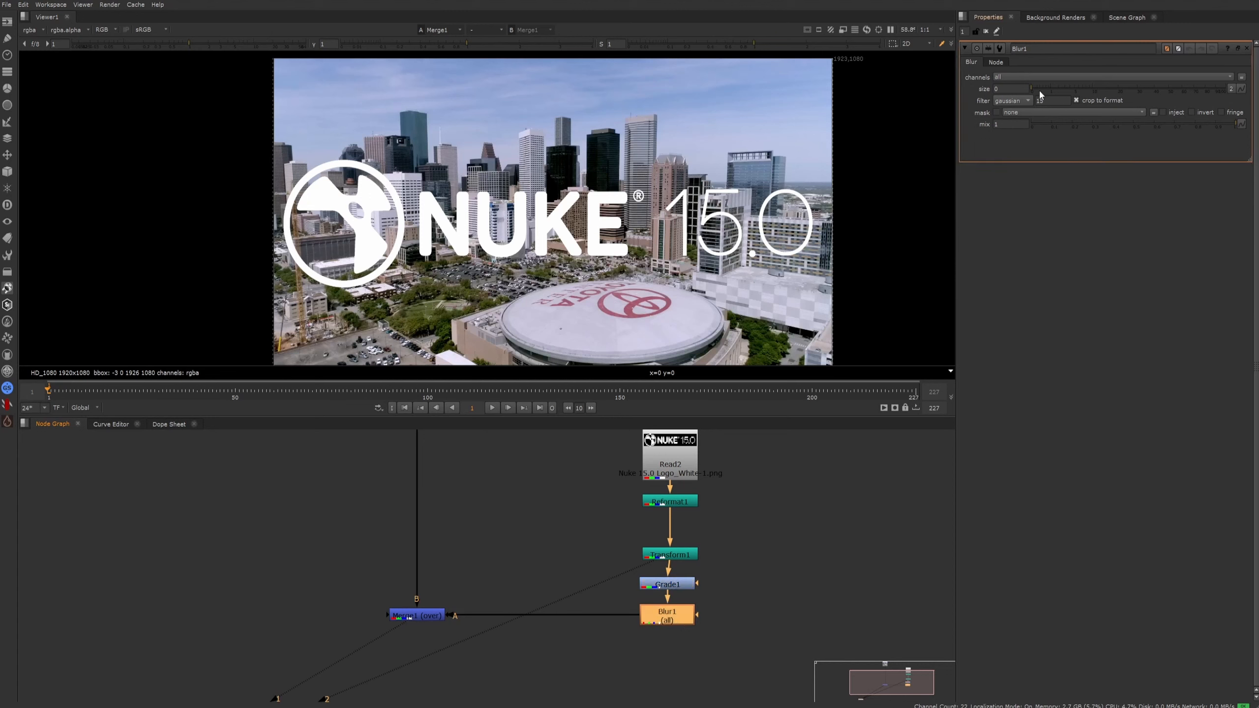
{"action": "left_click_drag", "start_coordinate": [1039, 89], "coordinate": [1115, 120]}
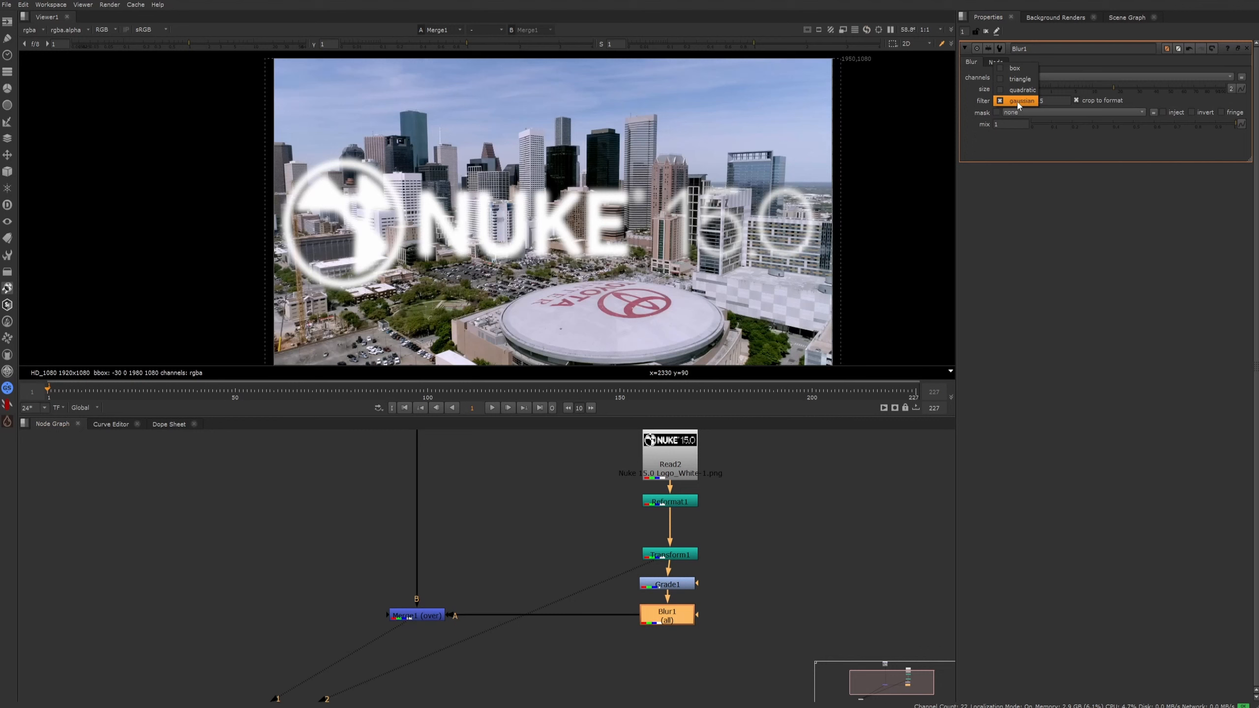
{"action": "left_click", "coordinate": [1017, 101]}
{"action": "left_click", "coordinate": [1006, 102]}
{"action": "left_click", "coordinate": [1005, 102]}
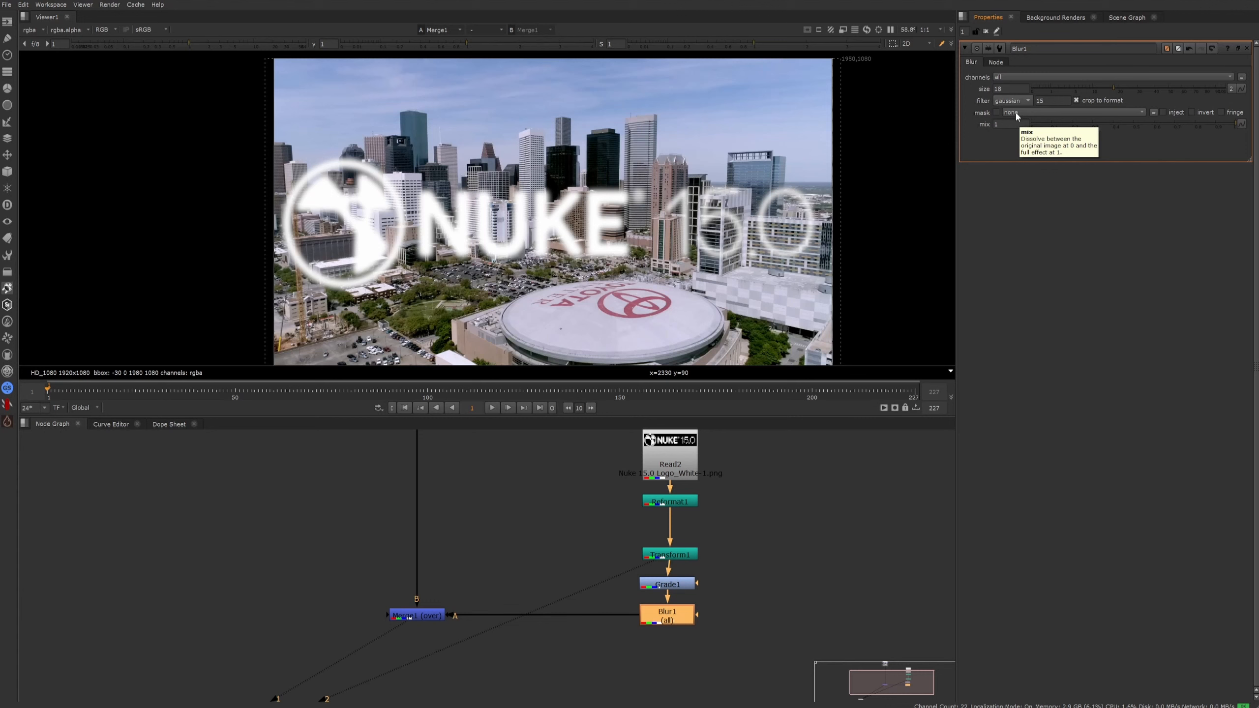
Step: Try the quadratic, triangle and box filters on the Blur in turn, and delete the Blur node
{"action": "left_click", "coordinate": [1014, 102]}
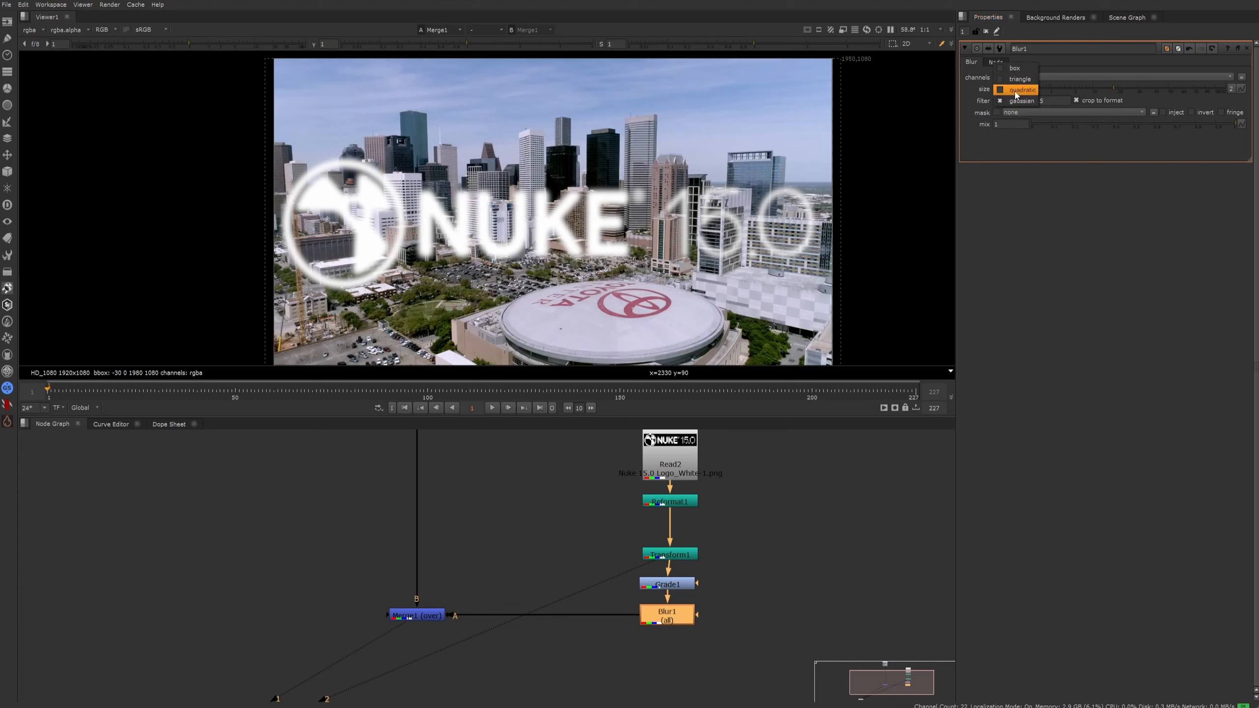
{"action": "left_click", "coordinate": [1014, 91]}
{"action": "left_click", "coordinate": [1014, 102]}
{"action": "left_click", "coordinate": [1016, 90]}
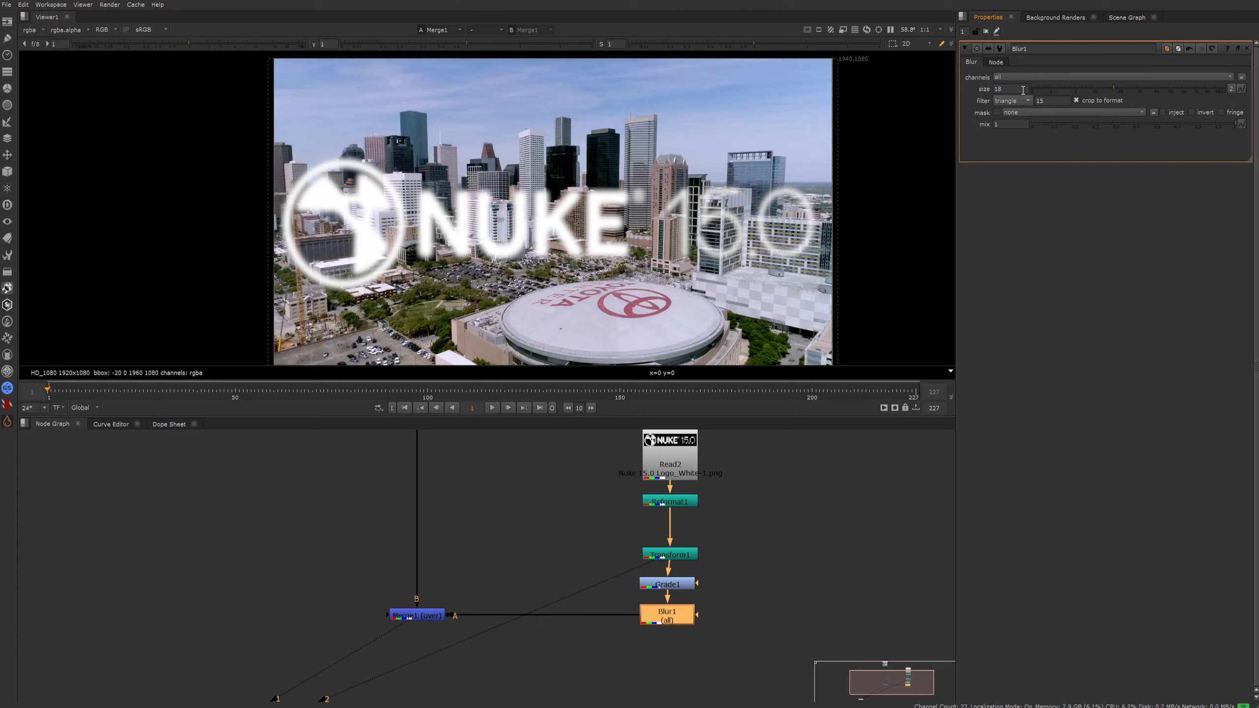
{"action": "left_click", "coordinate": [1017, 101]}
{"action": "left_click", "coordinate": [1016, 91]}
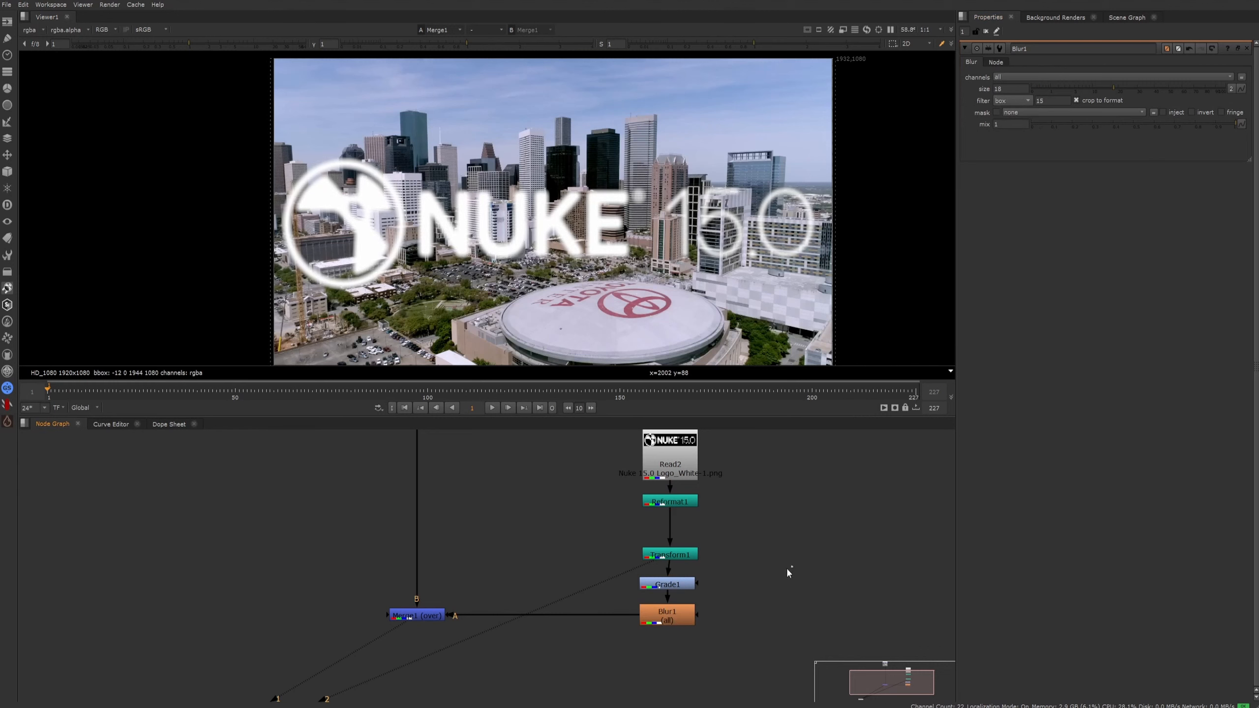
{"action": "key", "text": "Delete"}
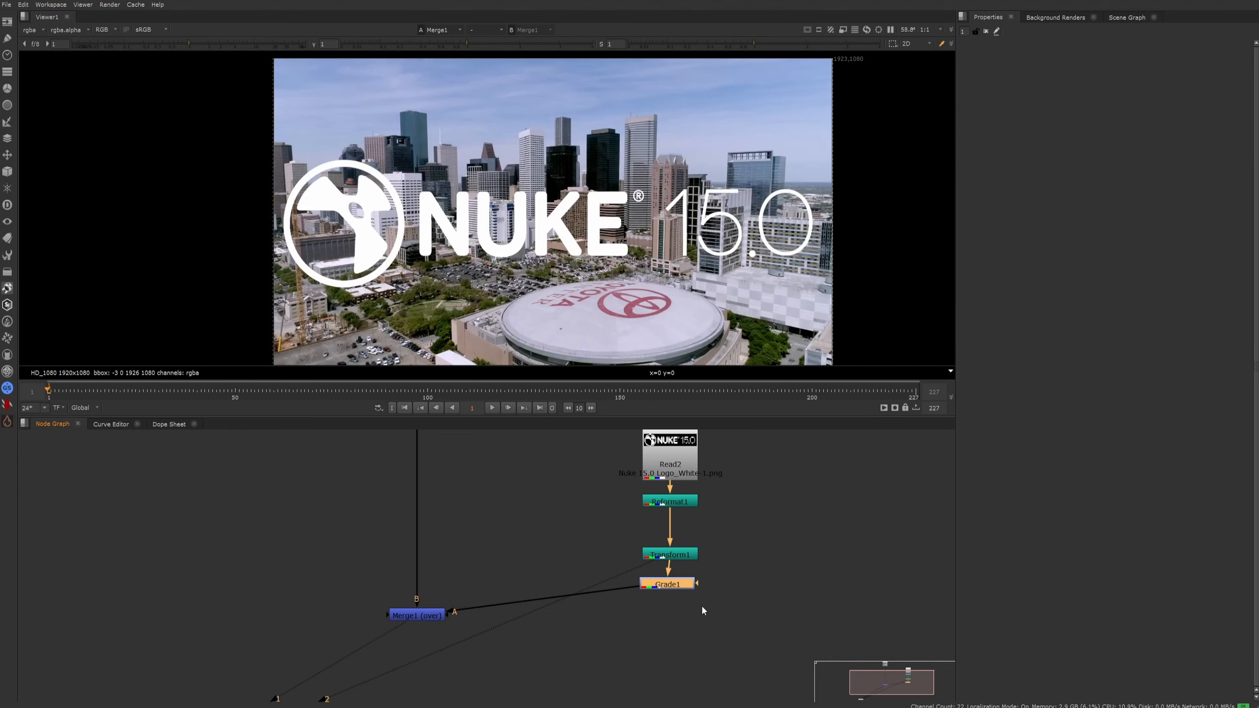
Step: Add an EdgeBlur node between the Grade and the Merge, and examine the logo's edges up close
{"action": "key", "text": "Tab"}
{"action": "type", "text": "edge"}
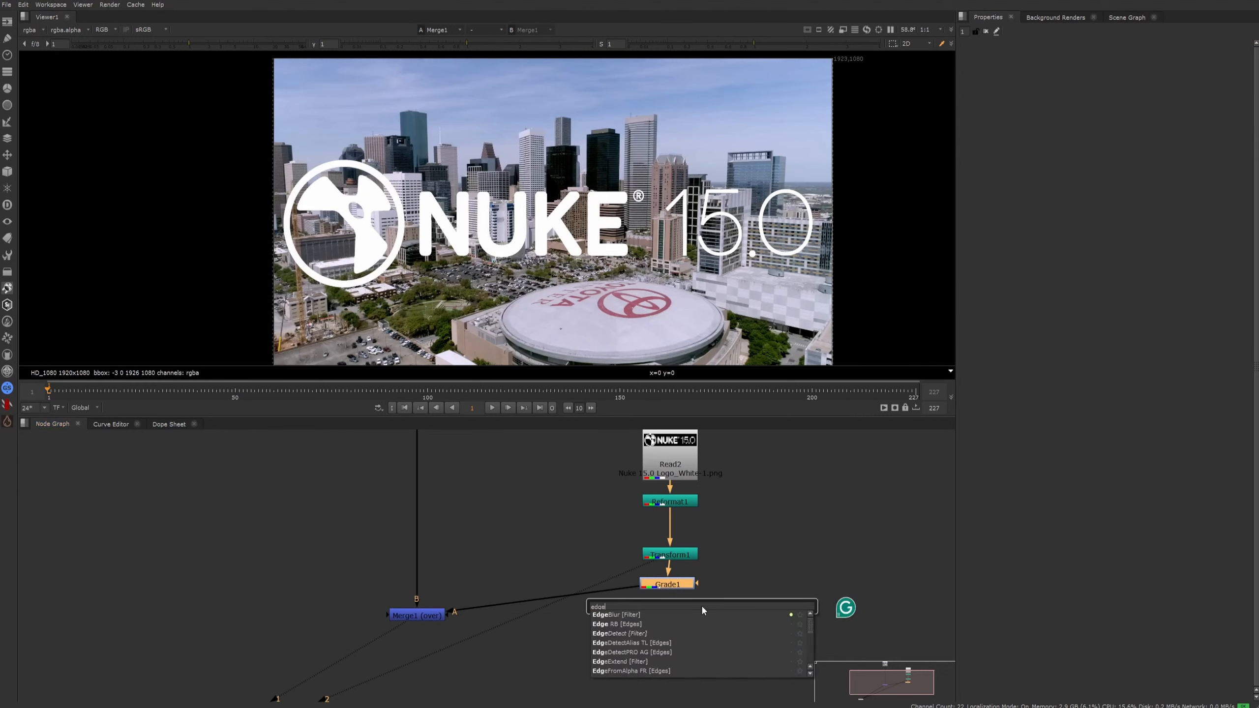
{"action": "left_click", "coordinate": [632, 615]}
{"action": "left_click_drag", "start_coordinate": [688, 614], "coordinate": [688, 623]}
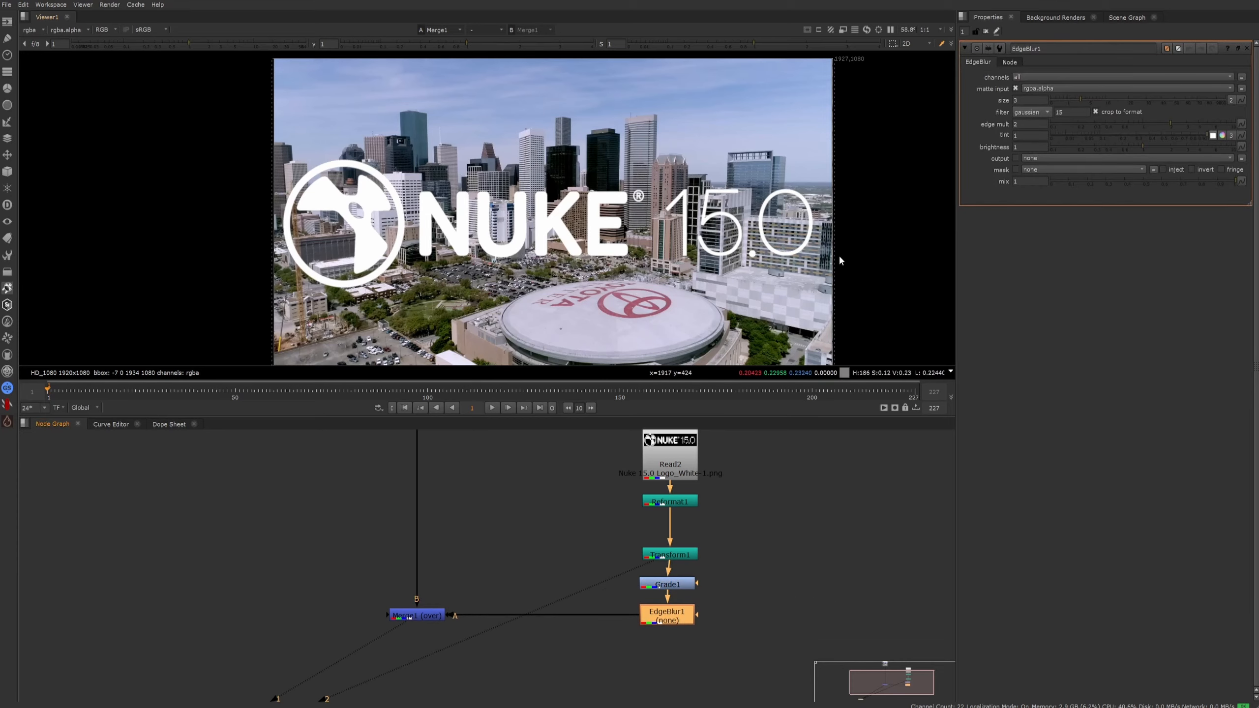
{"action": "scroll", "coordinate": [603, 203], "scroll_direction": "up", "scroll_amount": 4}
{"action": "scroll", "coordinate": [603, 202], "scroll_direction": "up", "scroll_amount": 3}
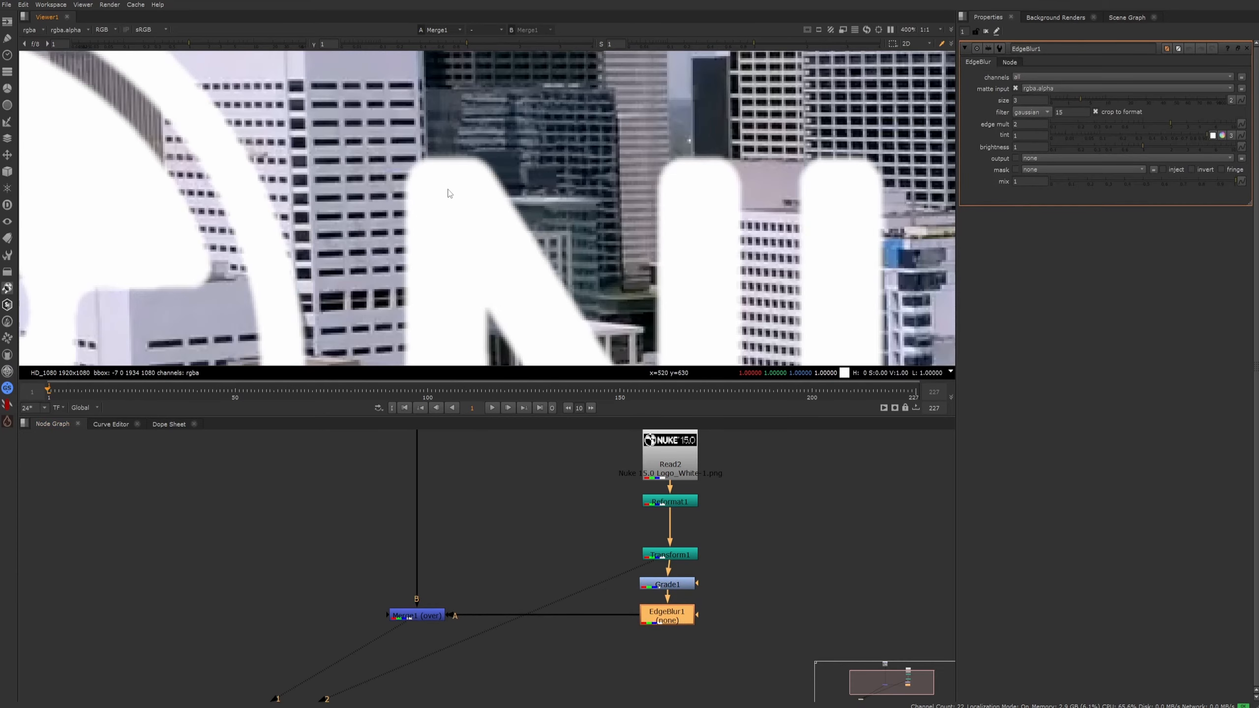
Step: Compare the edges of the logo's letter N up close by toggling the EdgeBlur node off and on repeatedly
{"action": "scroll", "coordinate": [453, 211], "scroll_direction": "down", "scroll_amount": 6}
{"action": "scroll", "coordinate": [422, 197], "scroll_direction": "up", "scroll_amount": 3}
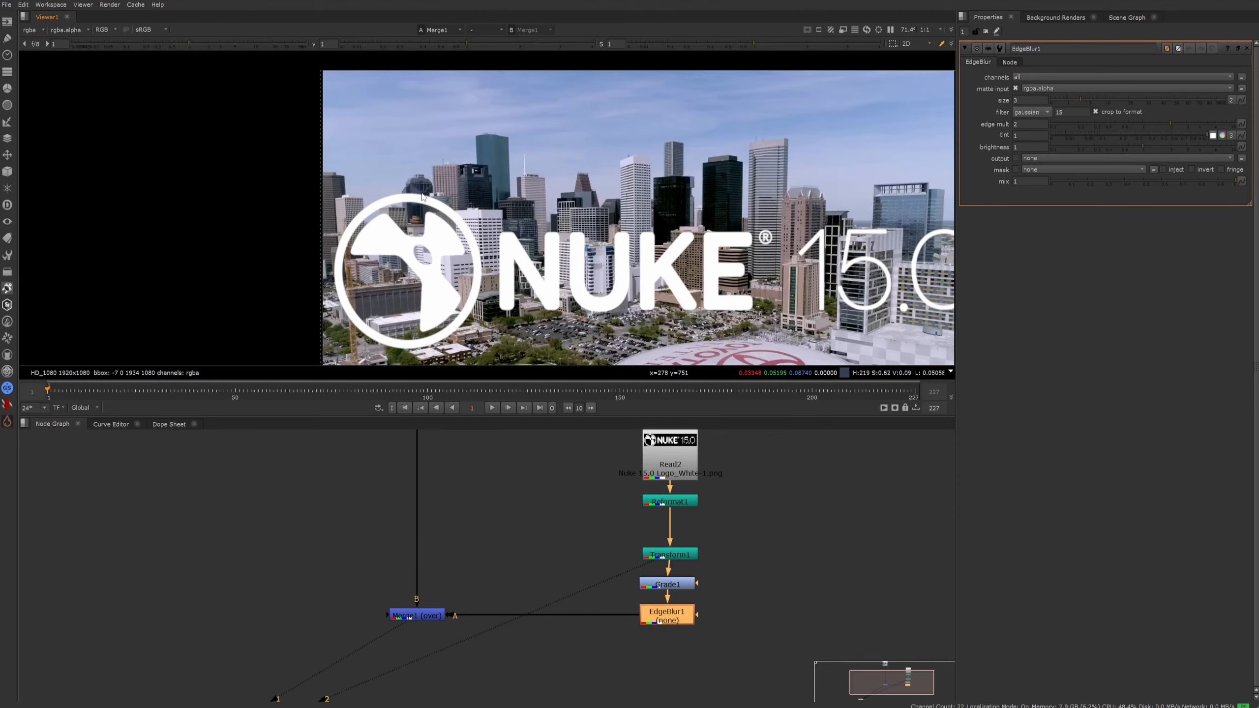
{"action": "scroll", "coordinate": [441, 202], "scroll_direction": "up", "scroll_amount": 12}
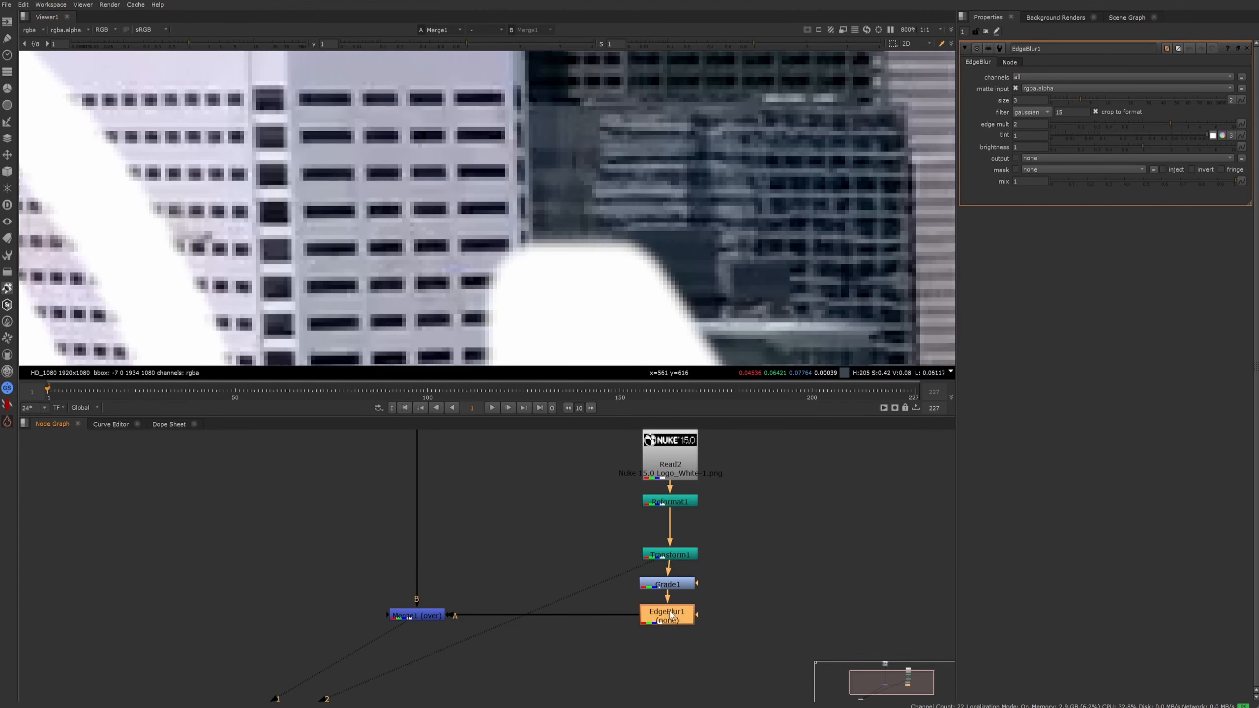
{"action": "key", "text": "d"}
{"action": "key", "text": "d"}
{"action": "middle_click_drag", "start_coordinate": [664, 285], "coordinate": [680, 186]}
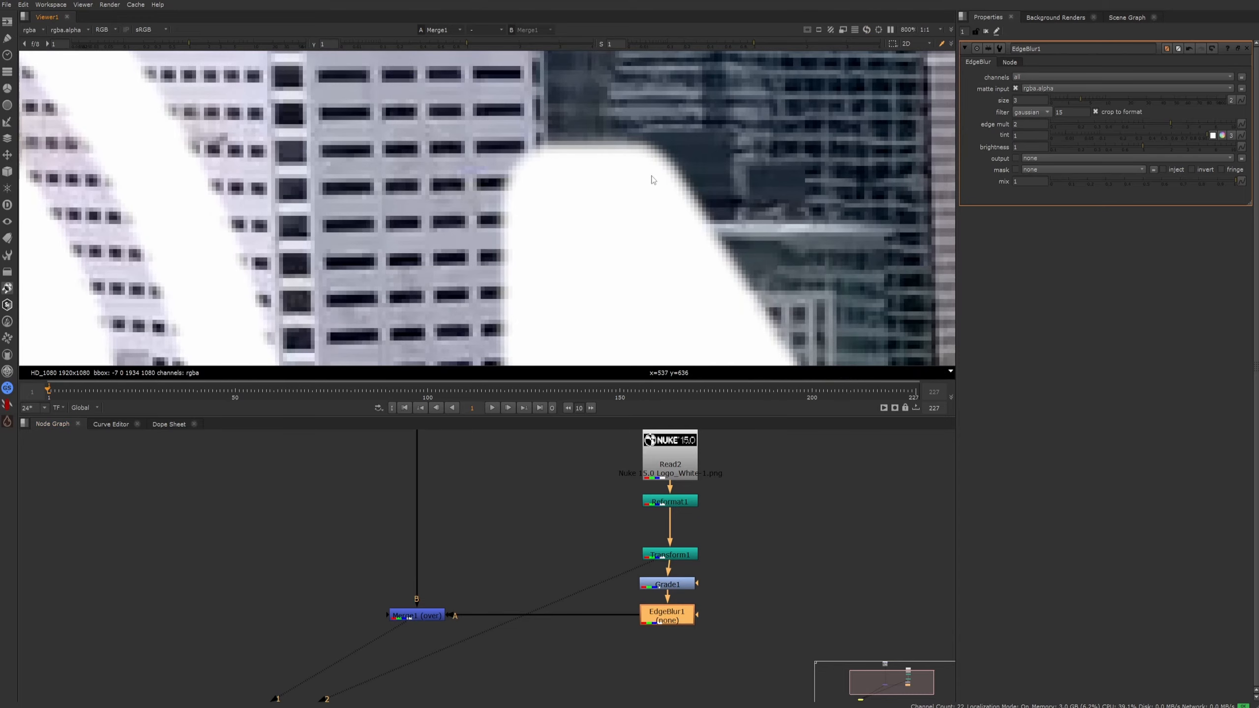
{"action": "key", "text": "d"}
{"action": "scroll", "coordinate": [637, 149], "scroll_direction": "up", "scroll_amount": 4}
{"action": "key", "text": "d"}
{"action": "scroll", "coordinate": [633, 206], "scroll_direction": "down", "scroll_amount": 5}
{"action": "scroll", "coordinate": [630, 216], "scroll_direction": "down", "scroll_amount": 5}
Step: Disable the EdgeBlur node and examine the edges of the round emblem at pixel level
{"action": "key", "text": "d"}
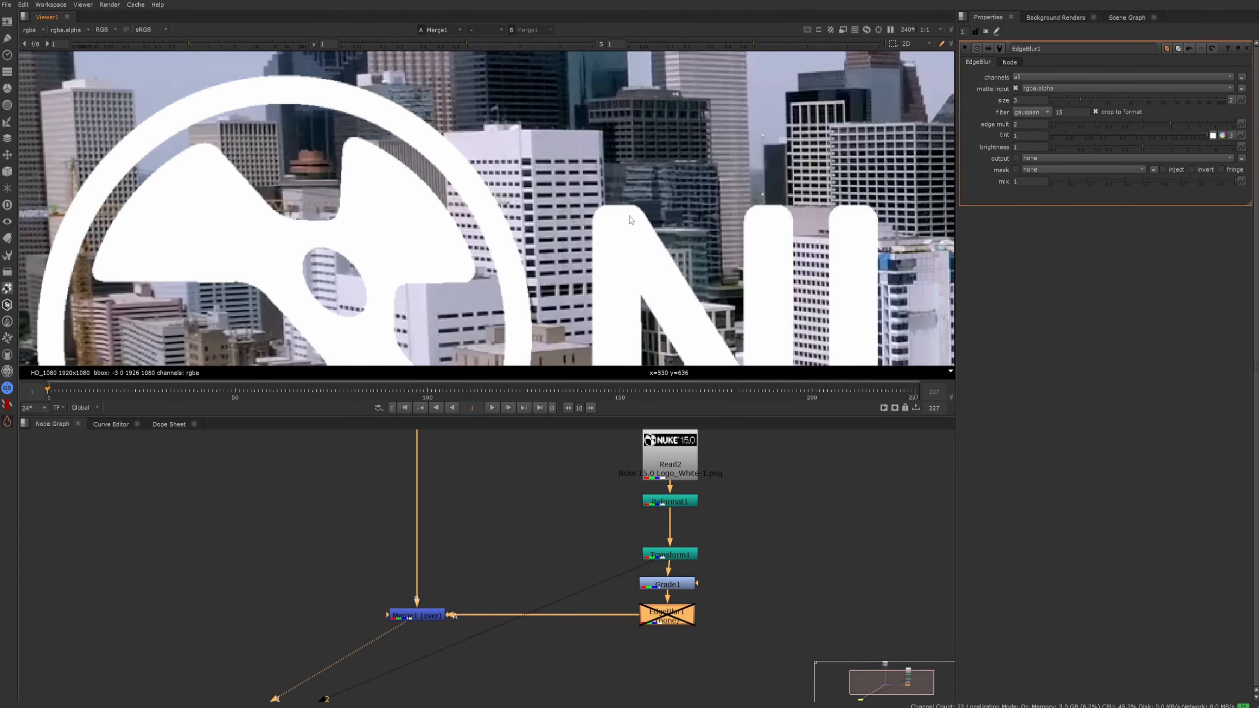
{"action": "middle_click_drag", "start_coordinate": [438, 122], "coordinate": [694, 126]}
{"action": "scroll", "coordinate": [376, 176], "scroll_direction": "up", "scroll_amount": 6}
{"action": "scroll", "coordinate": [442, 184], "scroll_direction": "up", "scroll_amount": 4}
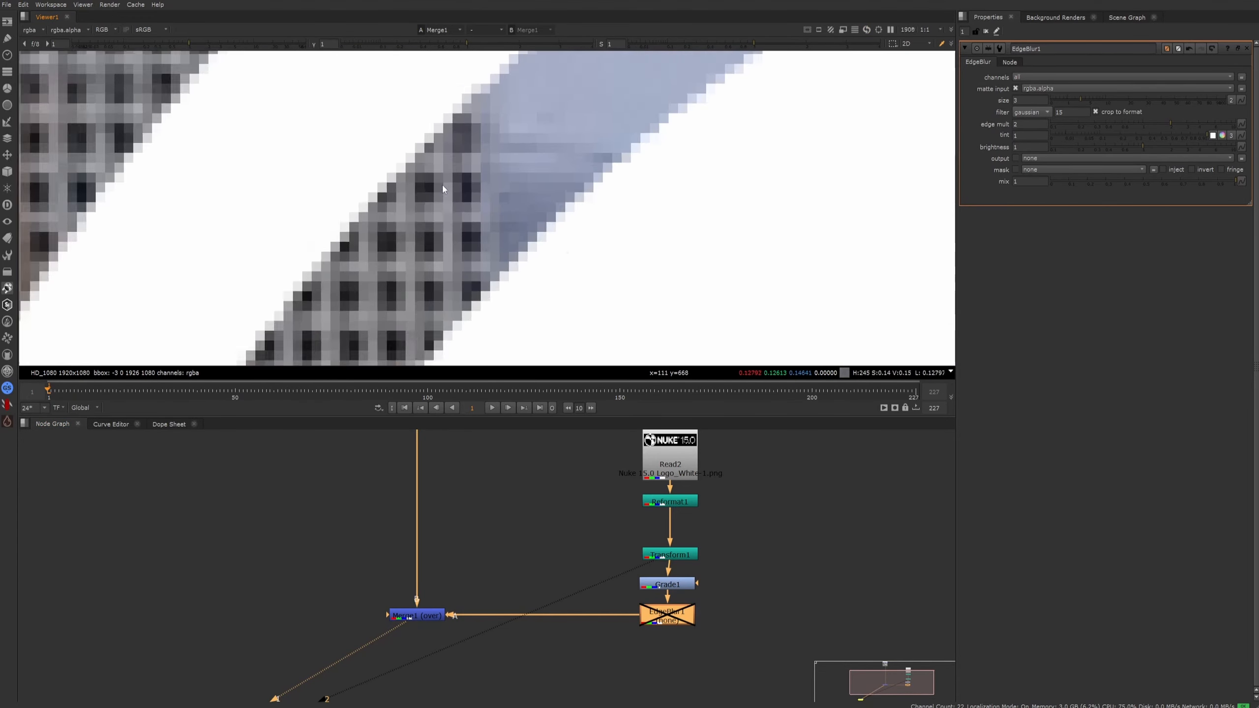
{"action": "middle_click_drag", "start_coordinate": [442, 185], "coordinate": [515, 226]}
{"action": "scroll", "coordinate": [514, 227], "scroll_direction": "down", "scroll_amount": 3}
{"action": "scroll", "coordinate": [597, 271], "scroll_direction": "down", "scroll_amount": 4}
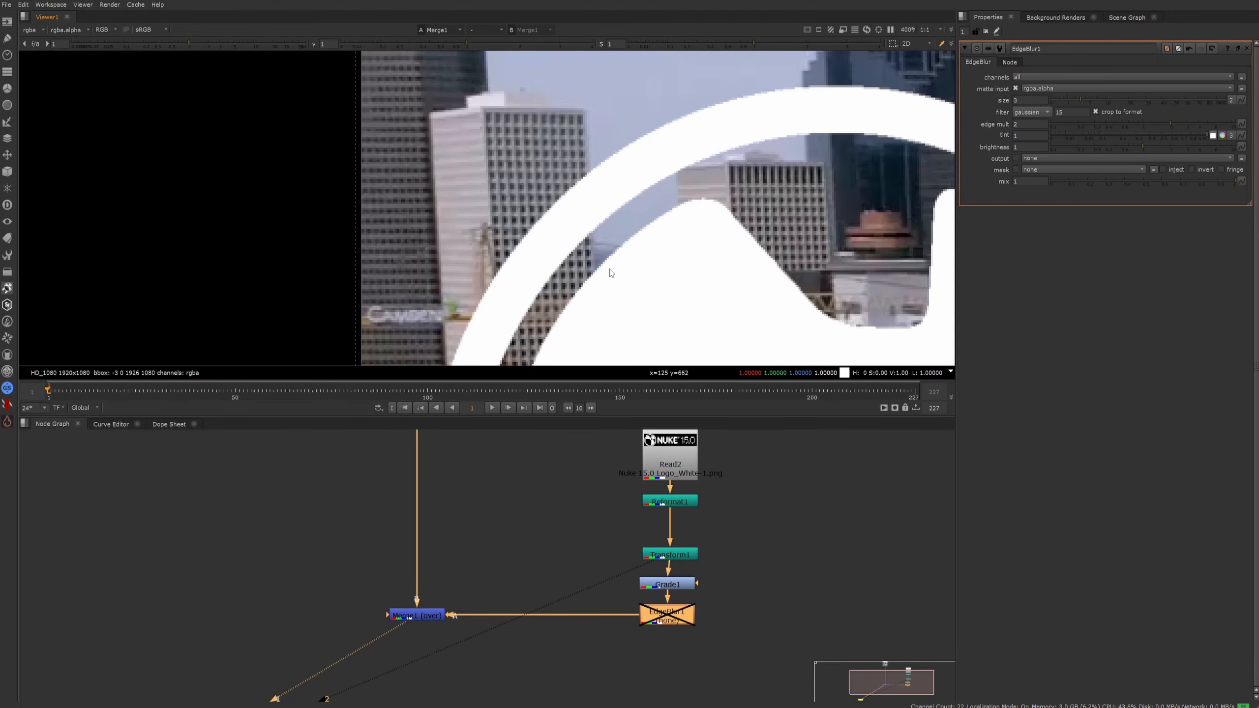
{"action": "scroll", "coordinate": [650, 200], "scroll_direction": "up", "scroll_amount": 6}
{"action": "scroll", "coordinate": [650, 200], "scroll_direction": "down", "scroll_amount": 4}
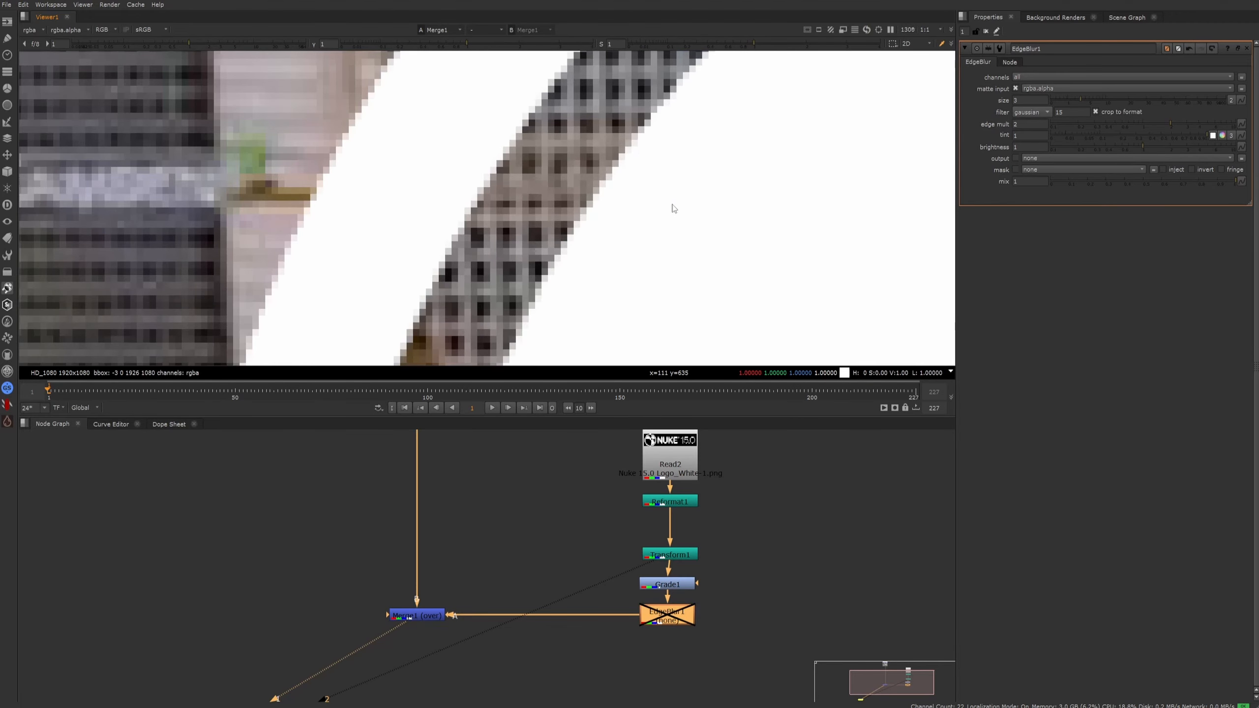
Step: Re-enable the EdgeBlur node and examine the logo's edges from the round emblem across to the NUKE lettering
{"action": "key", "text": "d"}
{"action": "scroll", "coordinate": [636, 218], "scroll_direction": "down", "scroll_amount": 2}
{"action": "scroll", "coordinate": [636, 229], "scroll_direction": "down", "scroll_amount": 4}
{"action": "middle_click_drag", "start_coordinate": [714, 217], "coordinate": [391, 198]}
{"action": "scroll", "coordinate": [620, 209], "scroll_direction": "up", "scroll_amount": 4}
{"action": "scroll", "coordinate": [597, 219], "scroll_direction": "up", "scroll_amount": 5}
{"action": "scroll", "coordinate": [528, 261], "scroll_direction": "down", "scroll_amount": 5}
{"action": "scroll", "coordinate": [528, 262], "scroll_direction": "down", "scroll_amount": 5}
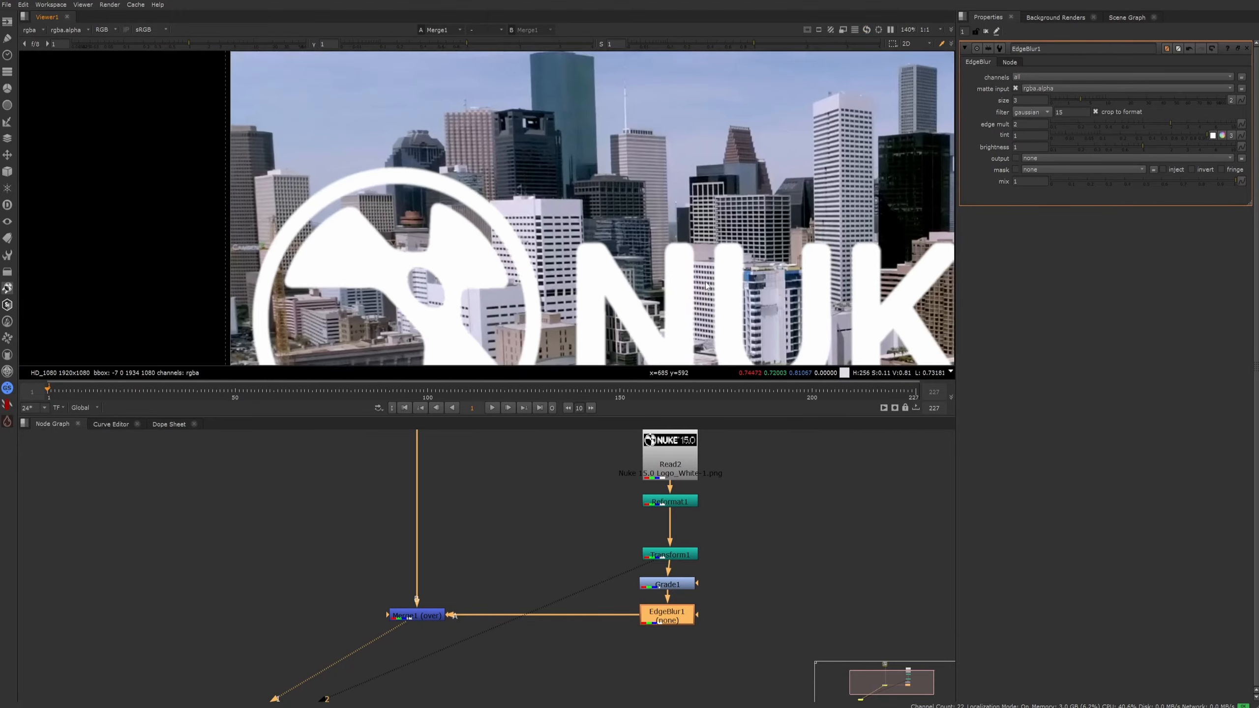
{"action": "middle_click_drag", "start_coordinate": [528, 261], "coordinate": [327, 119]}
{"action": "scroll", "coordinate": [327, 119], "scroll_direction": "down", "scroll_amount": 2}
{"action": "middle_click_drag", "start_coordinate": [760, 123], "coordinate": [650, 140]}
{"action": "scroll", "coordinate": [651, 140], "scroll_direction": "up", "scroll_amount": 5}
{"action": "scroll", "coordinate": [651, 143], "scroll_direction": "down", "scroll_amount": 6}
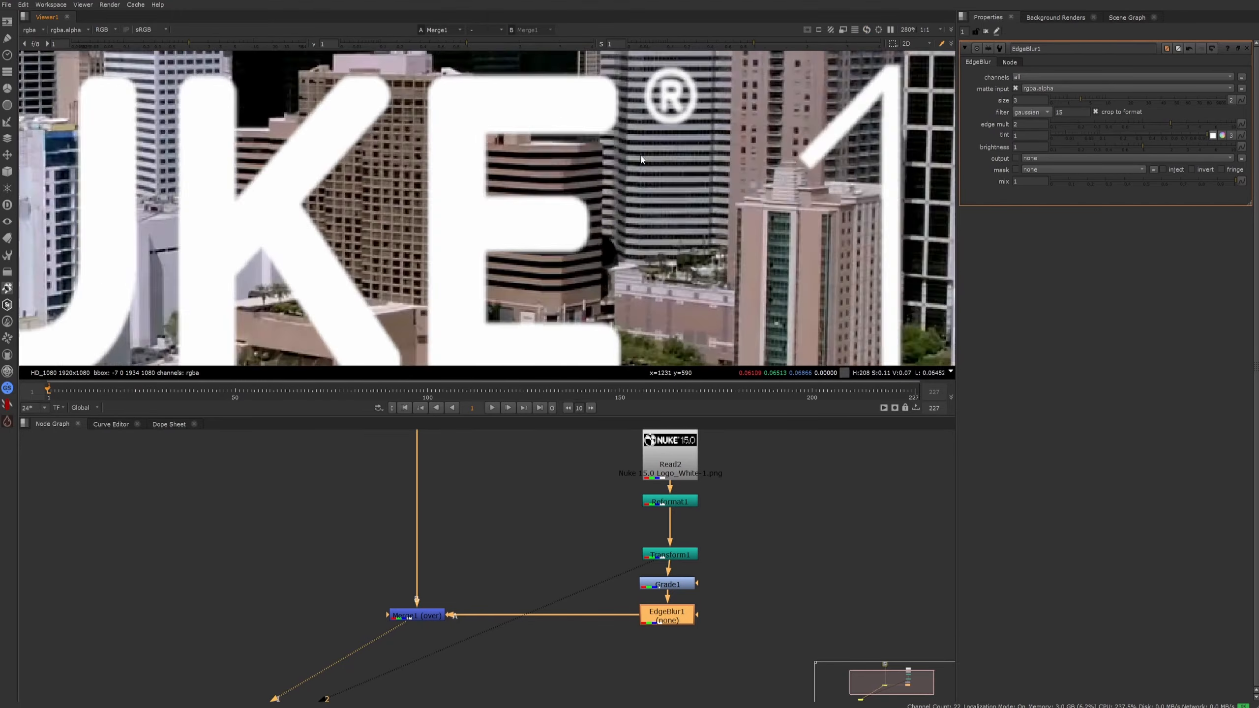